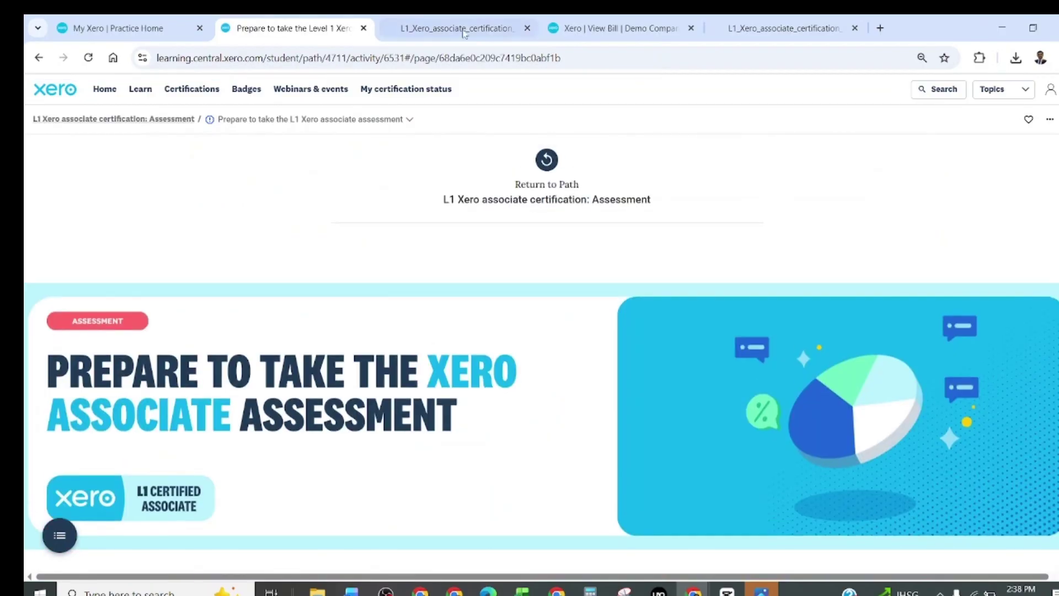
- Open Demo Company (Global) Settings > Conversion balances and compare them with the workbook
click(618, 27)
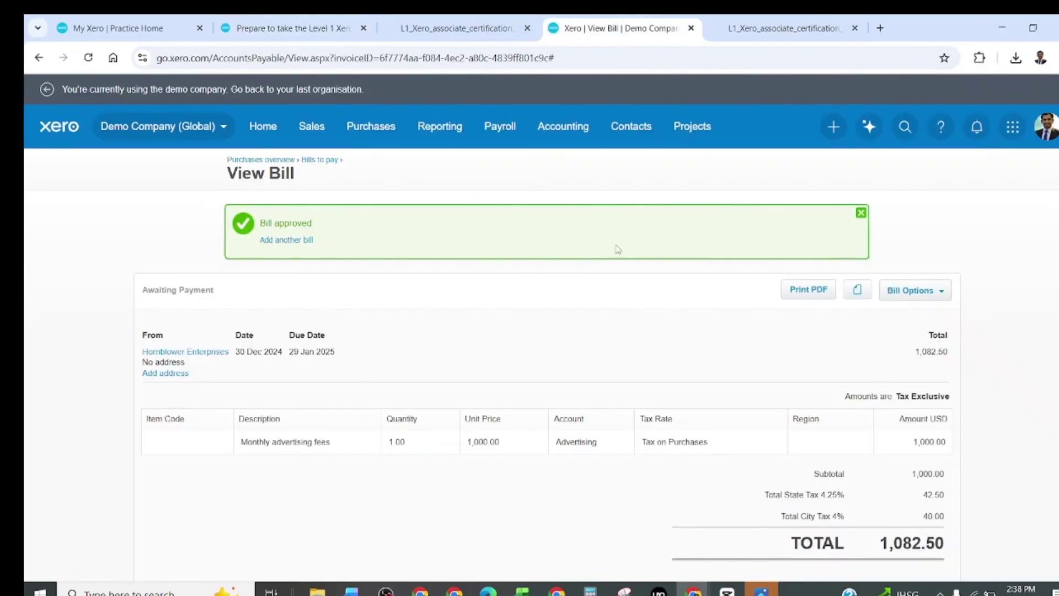
click(272, 128)
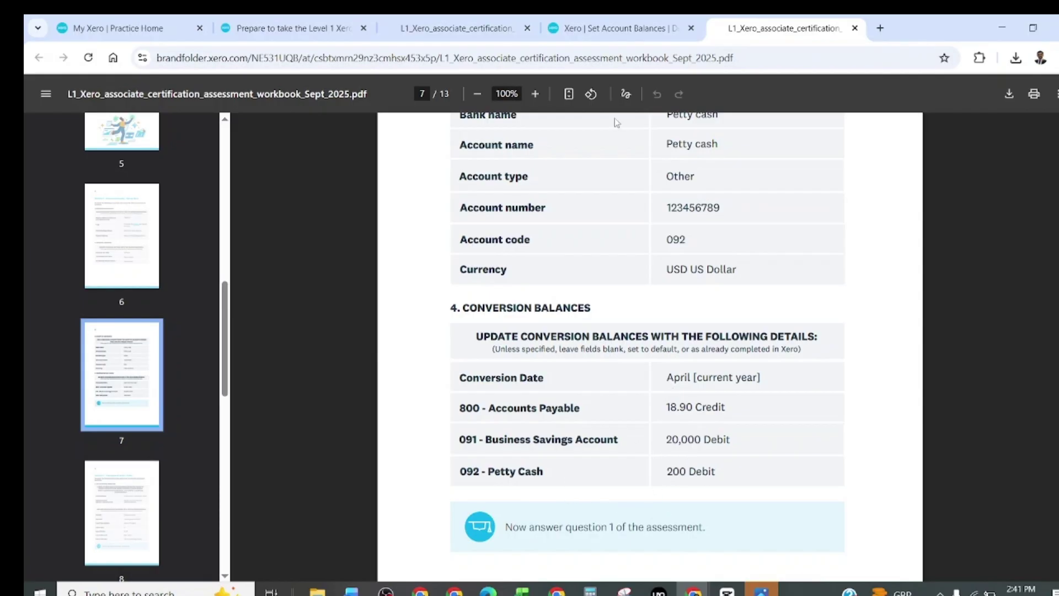
click(617, 30)
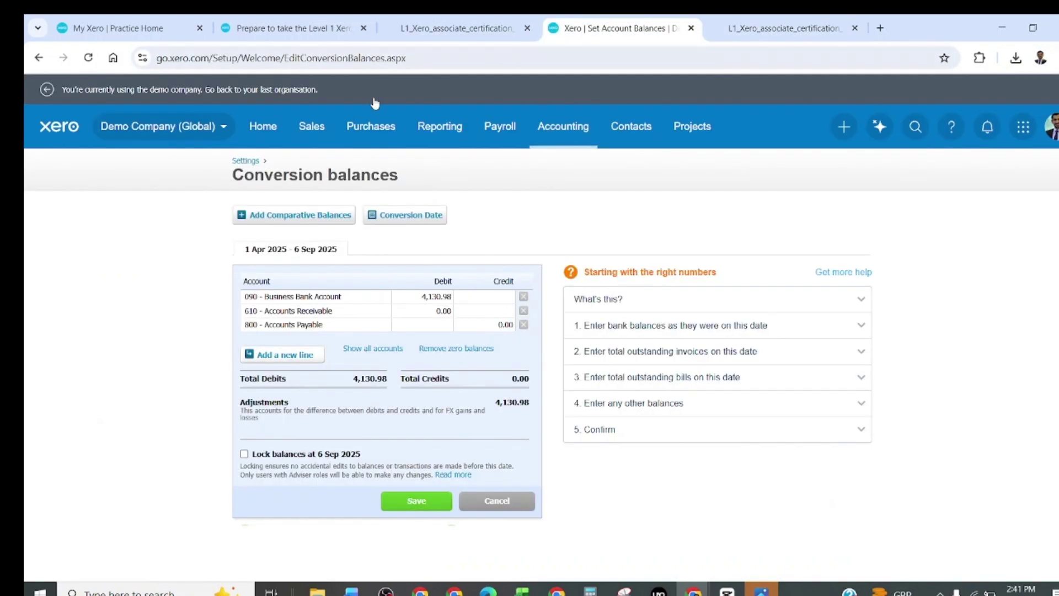
click(223, 128)
click(159, 234)
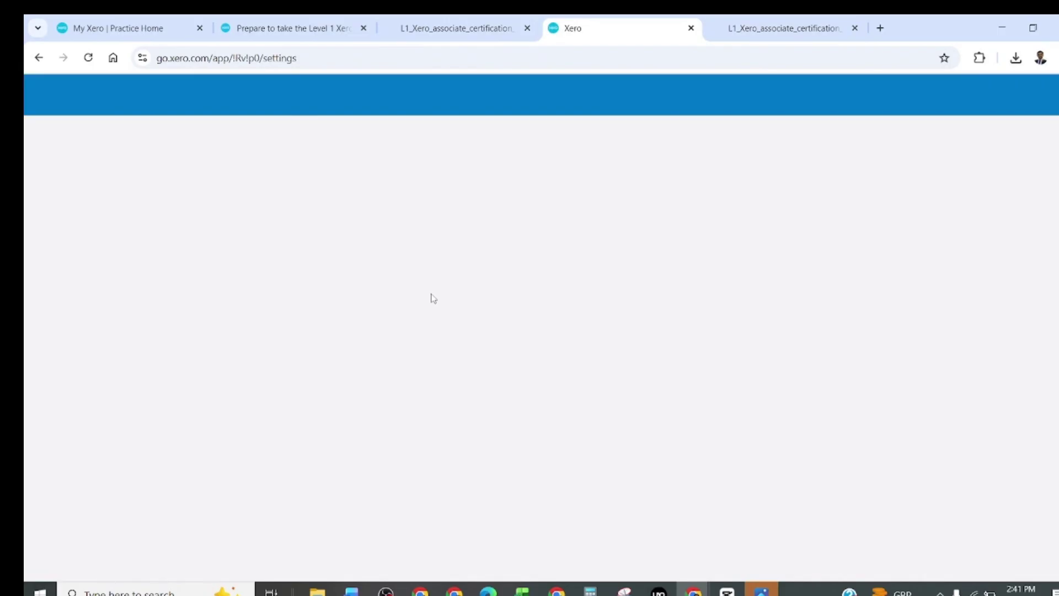
scroll(413, 307, down, 15)
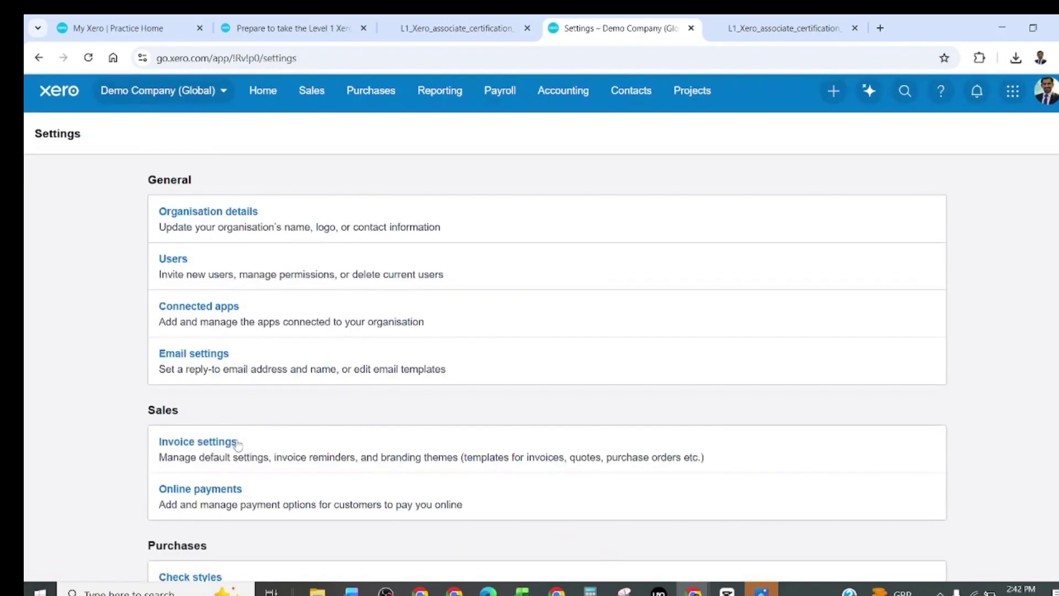
click(216, 164)
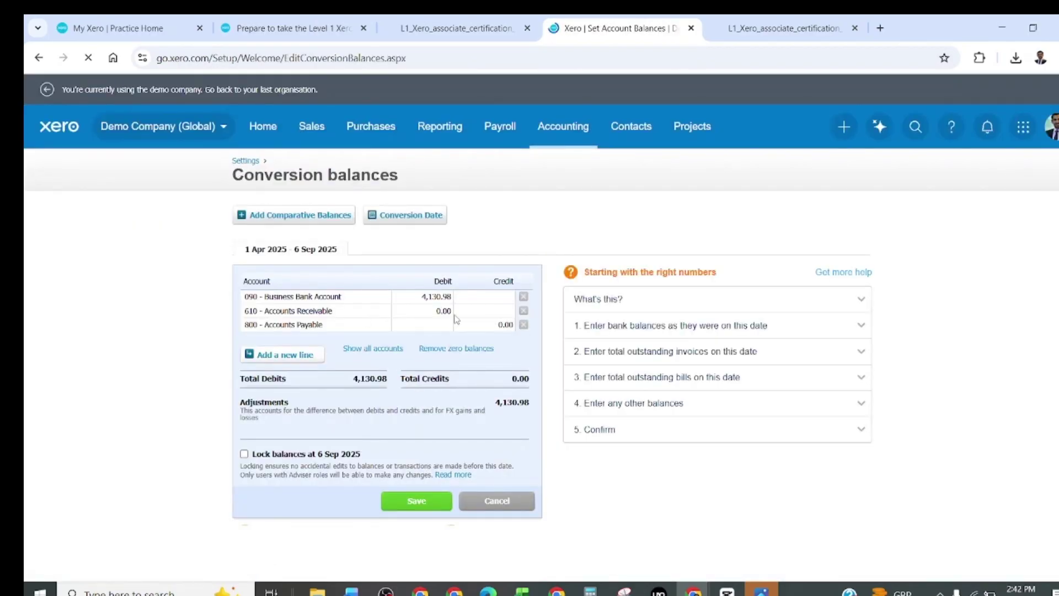
click(775, 29)
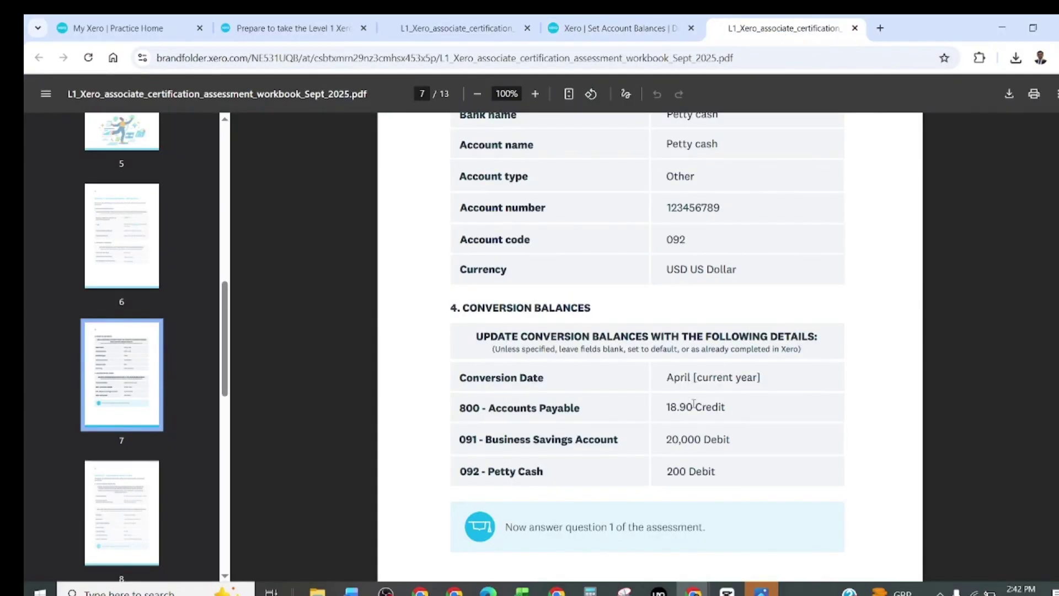
- Enter the workbook's 18.90 Accounts Payable credit in the conversion balances
drag(666, 411, 682, 411)
click(612, 28)
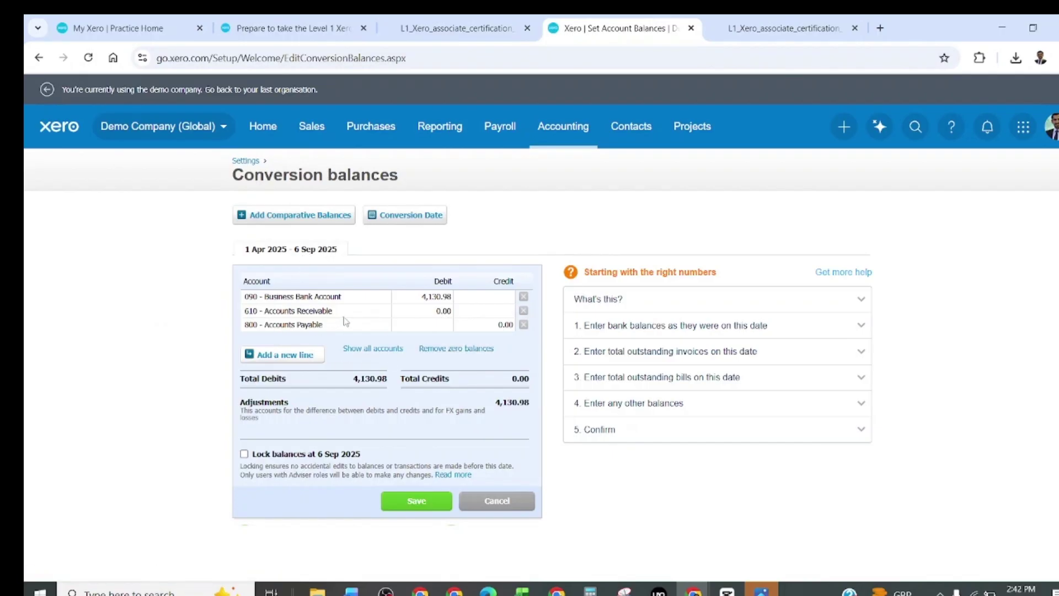
click(501, 328)
text(18.90)
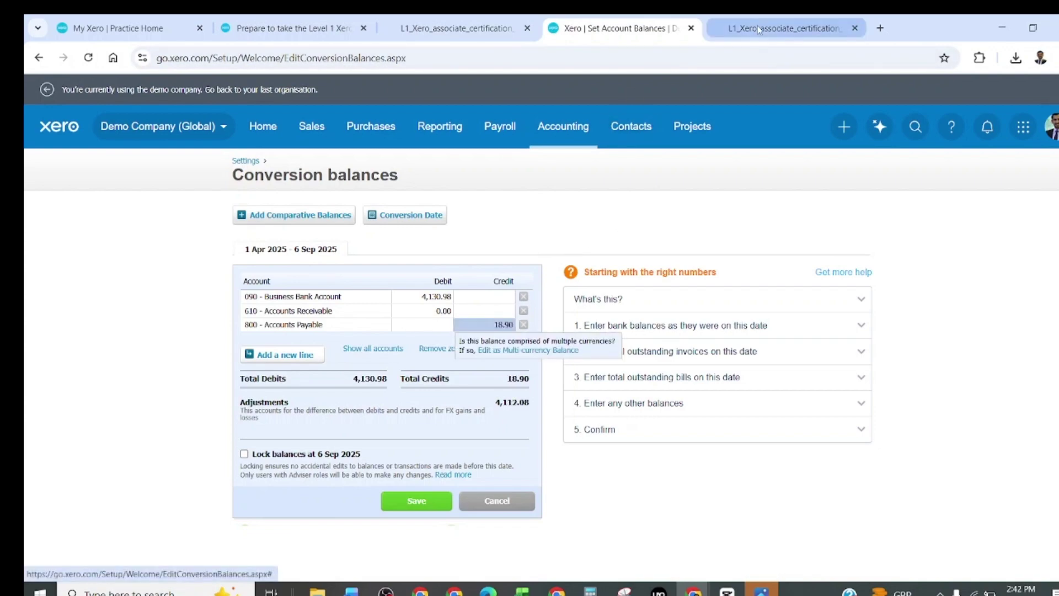
- Enter the workbook's 20,000 debit on the bank account line
click(757, 26)
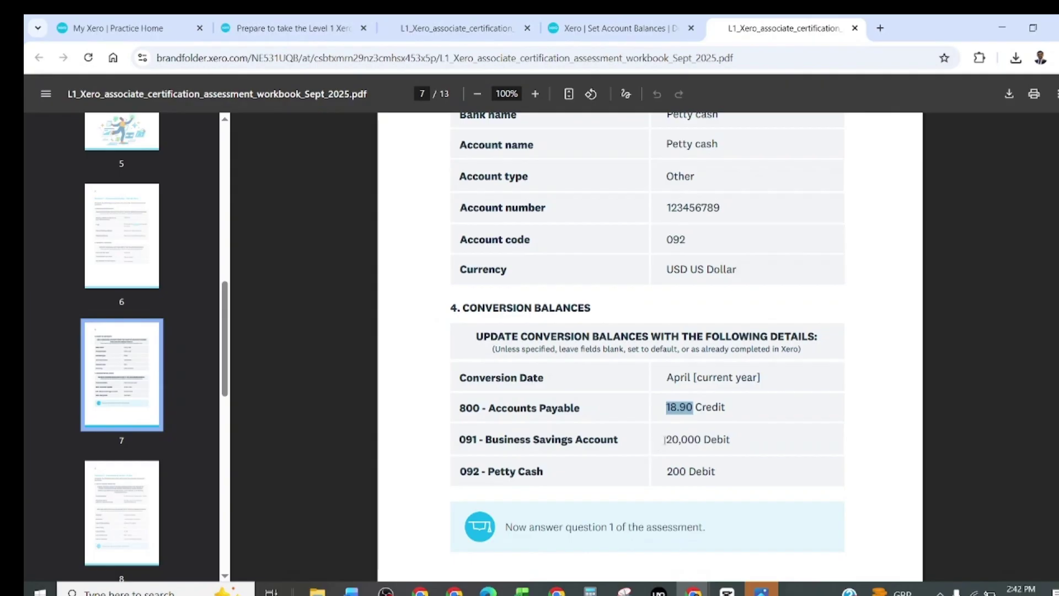
drag(664, 440, 689, 439)
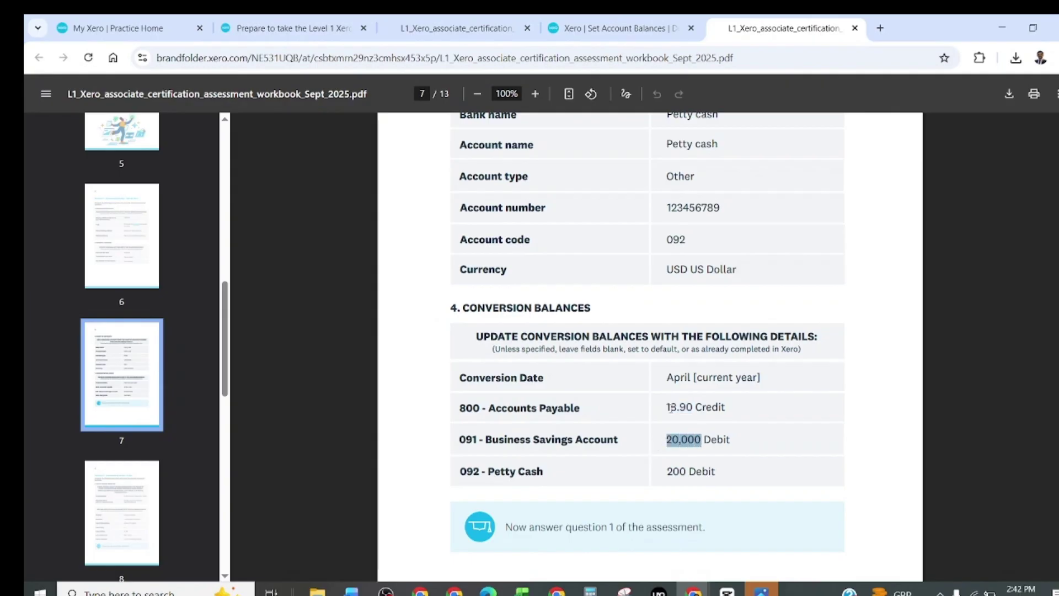
click(641, 28)
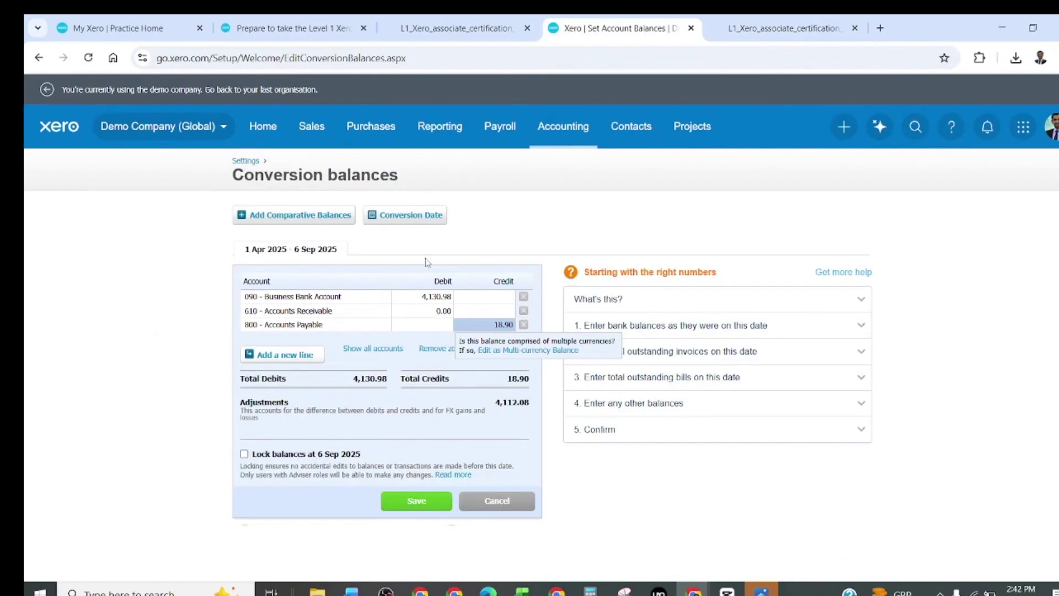
click(440, 297)
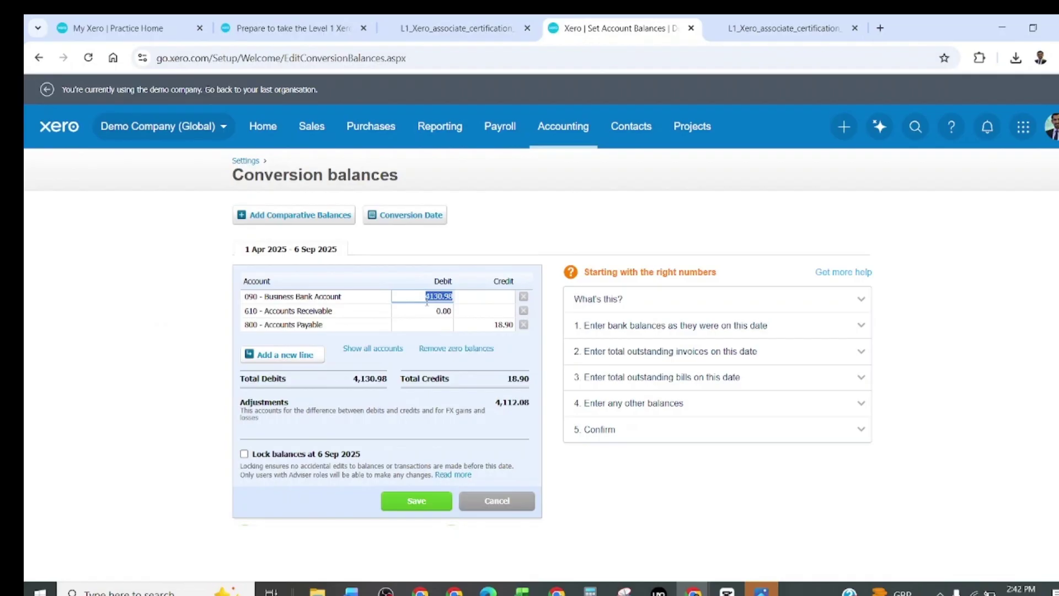
text(20,000)
- Look up the 200 Petty Cash debit in the workbook and recheck the balances
click(777, 29)
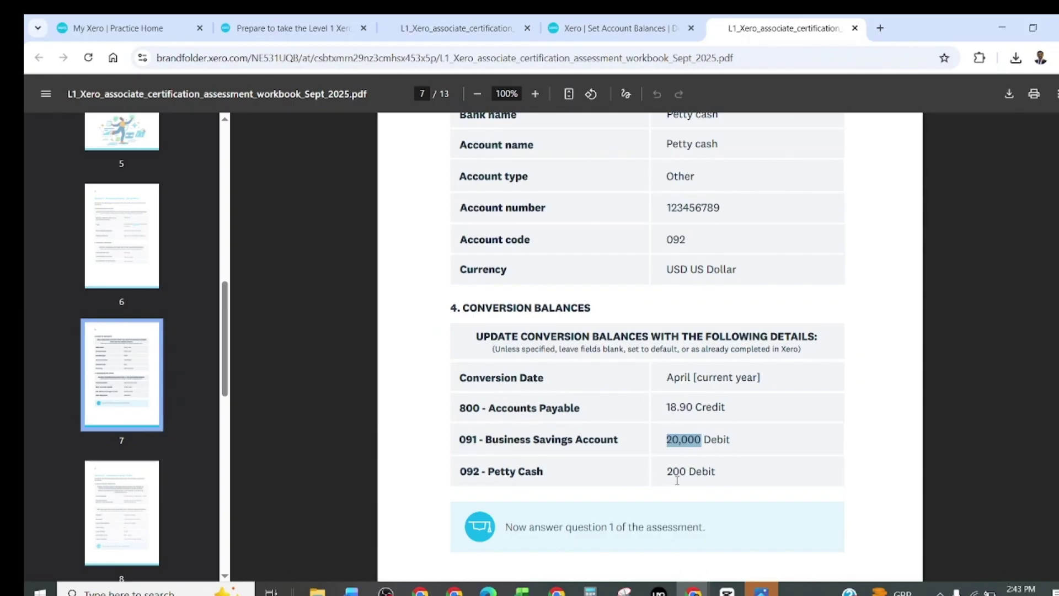
drag(666, 472, 683, 468)
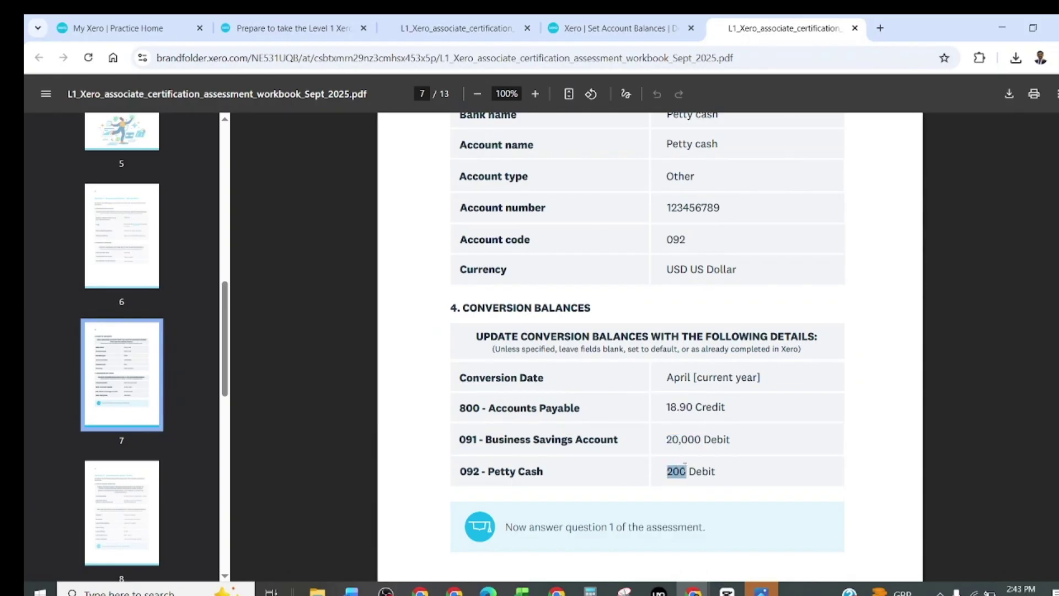
click(639, 28)
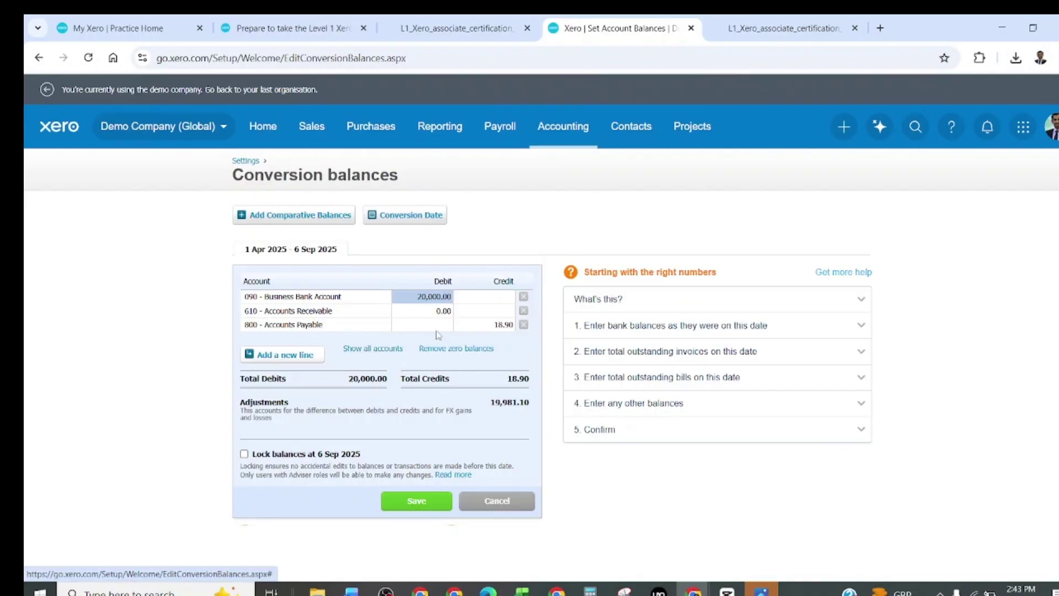
click(772, 30)
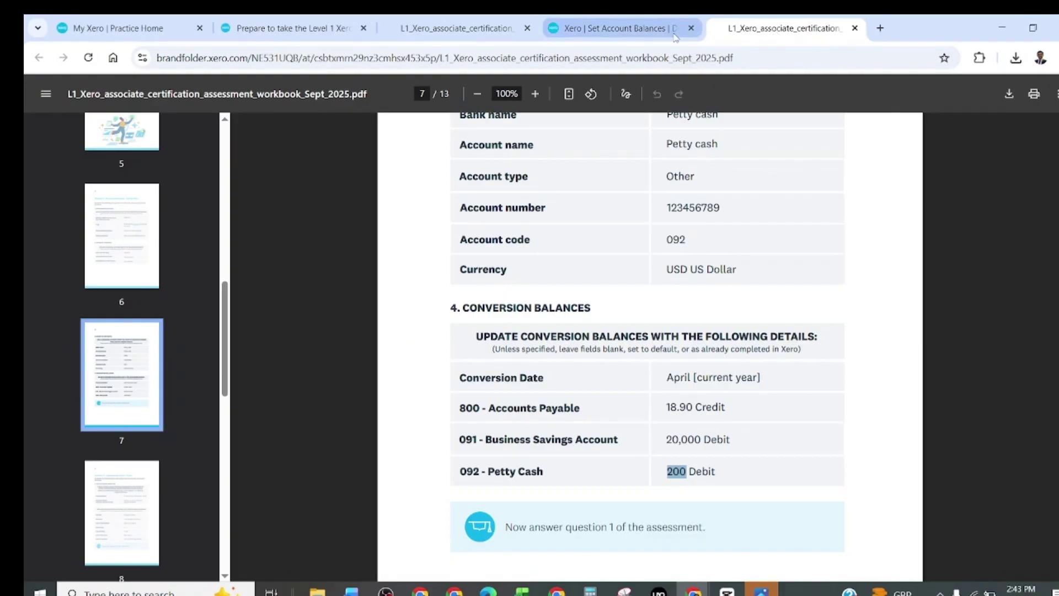
click(650, 29)
- Enter a 200 debit on the second line and search its account for Petty Cash
click(431, 308)
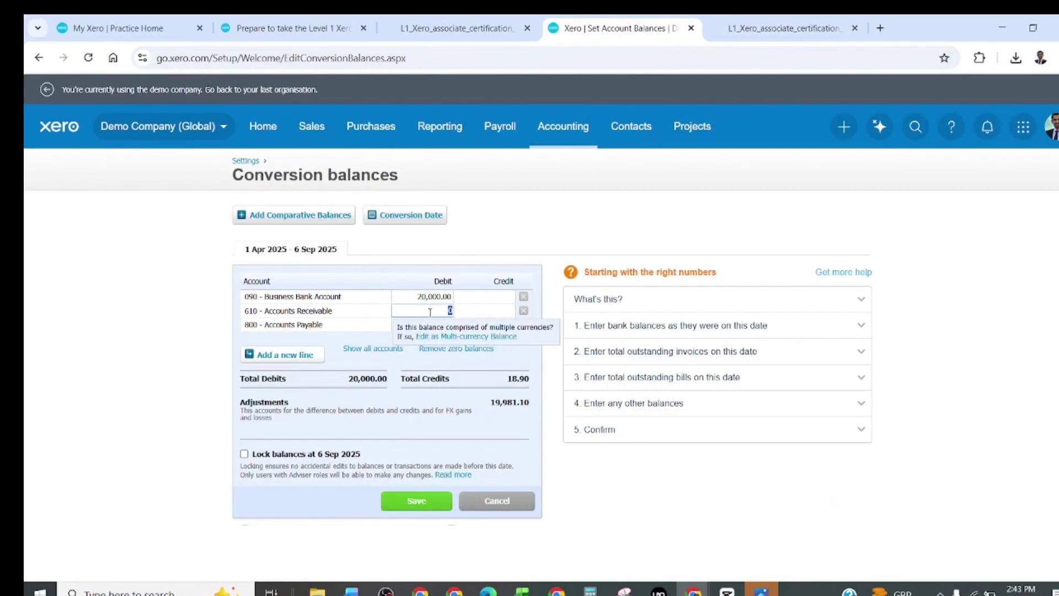
text(200)
click(345, 313)
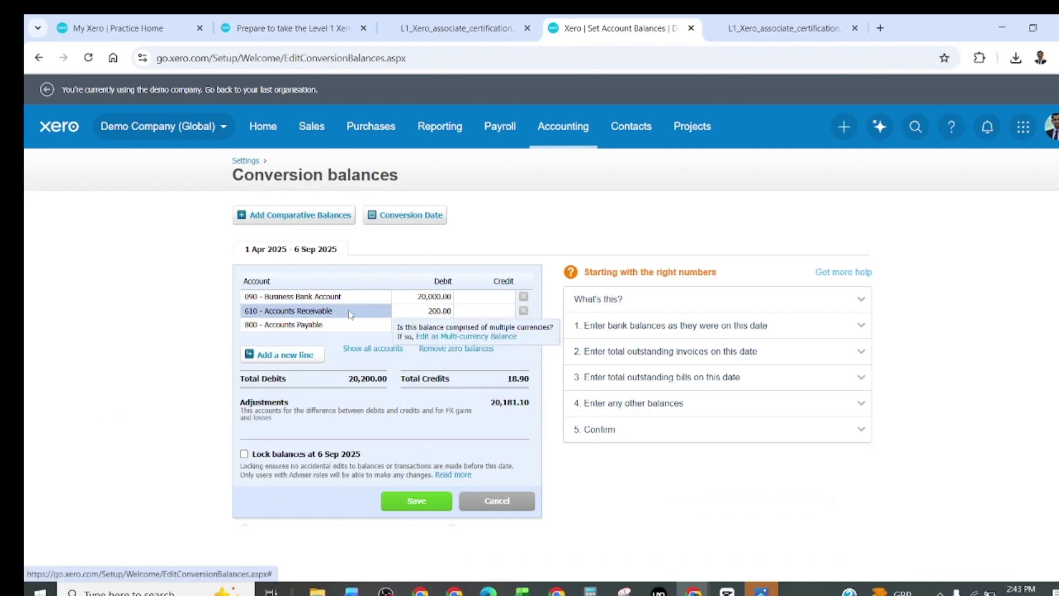
click(350, 312)
text(pet)
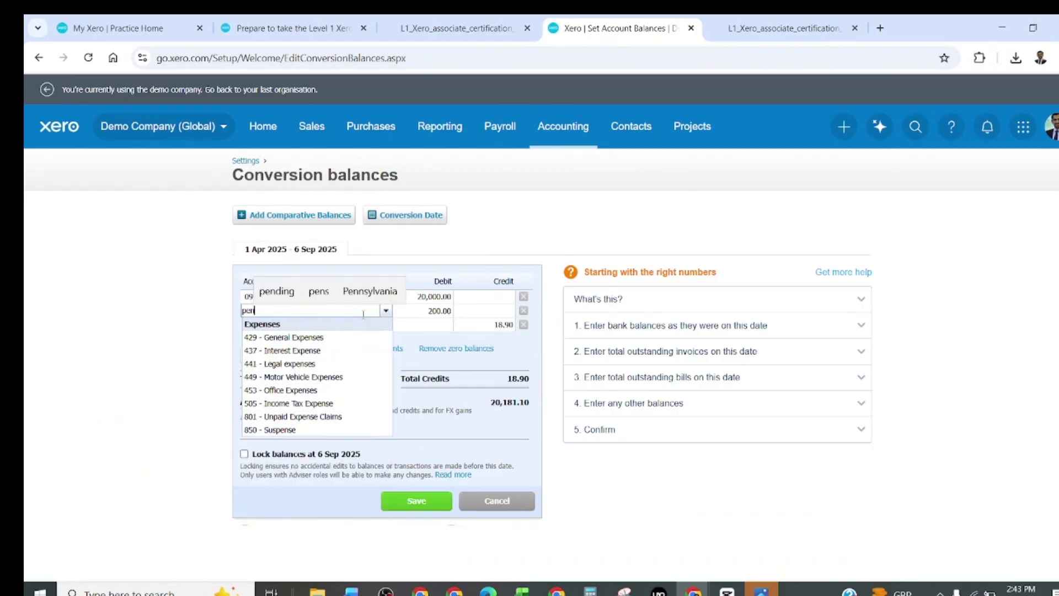
text(t)
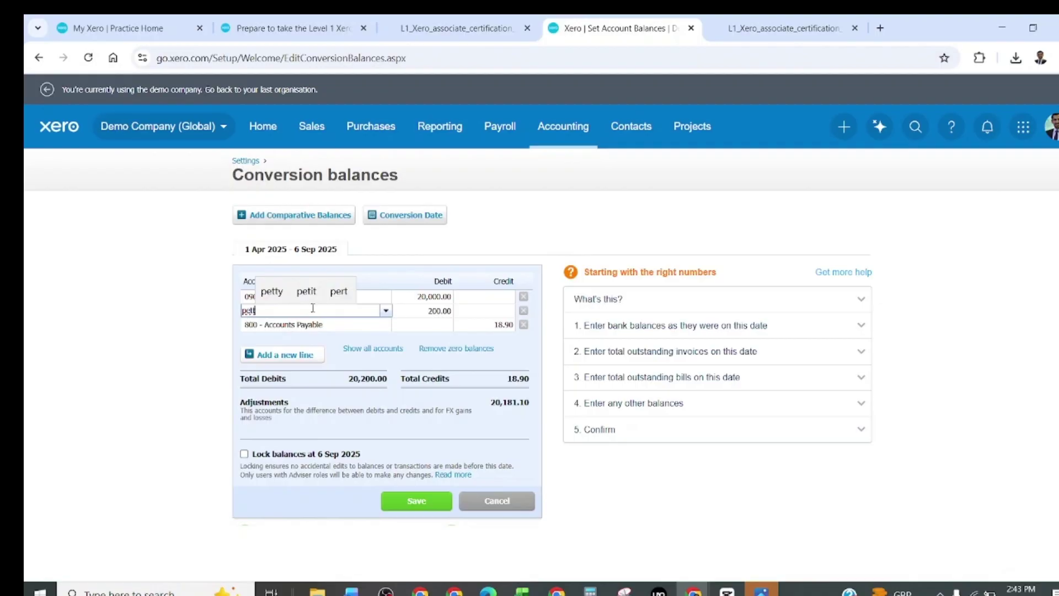
key(BackSpace)
key(BackSpace)
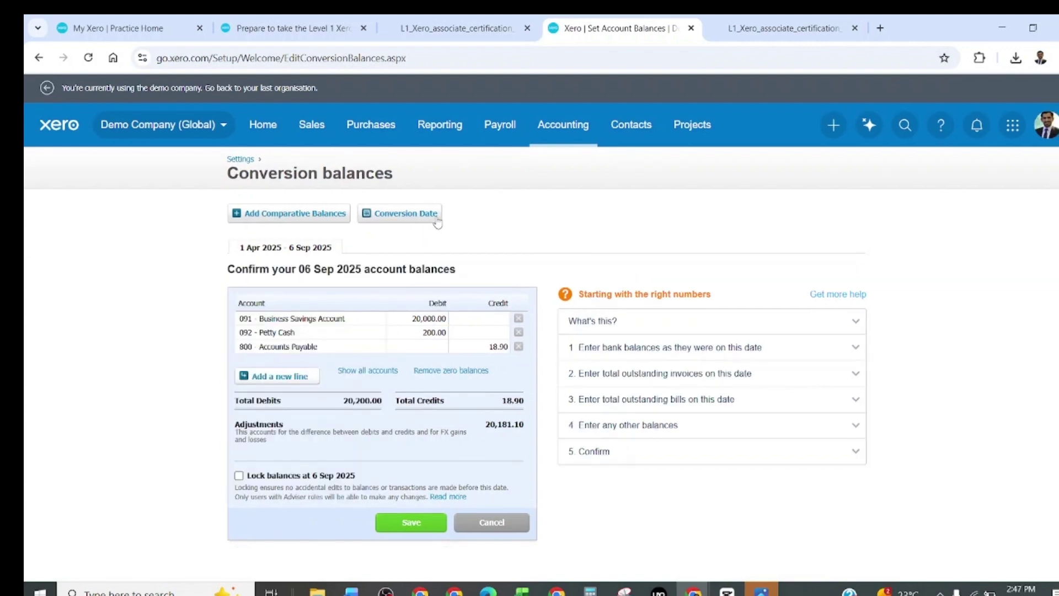
- Set the conversion date to April 2025 and save it
click(403, 220)
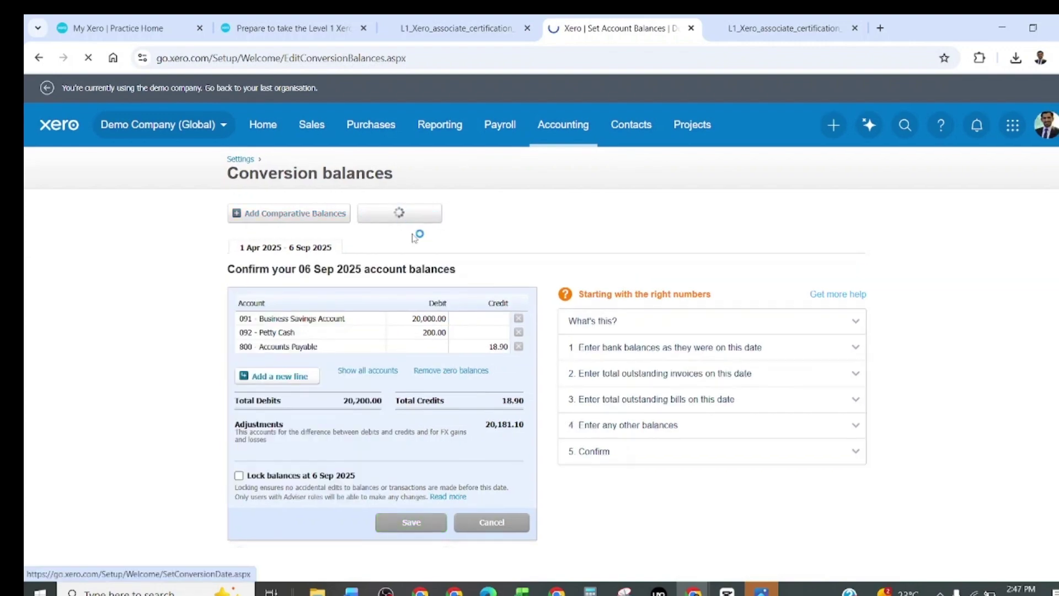
click(313, 276)
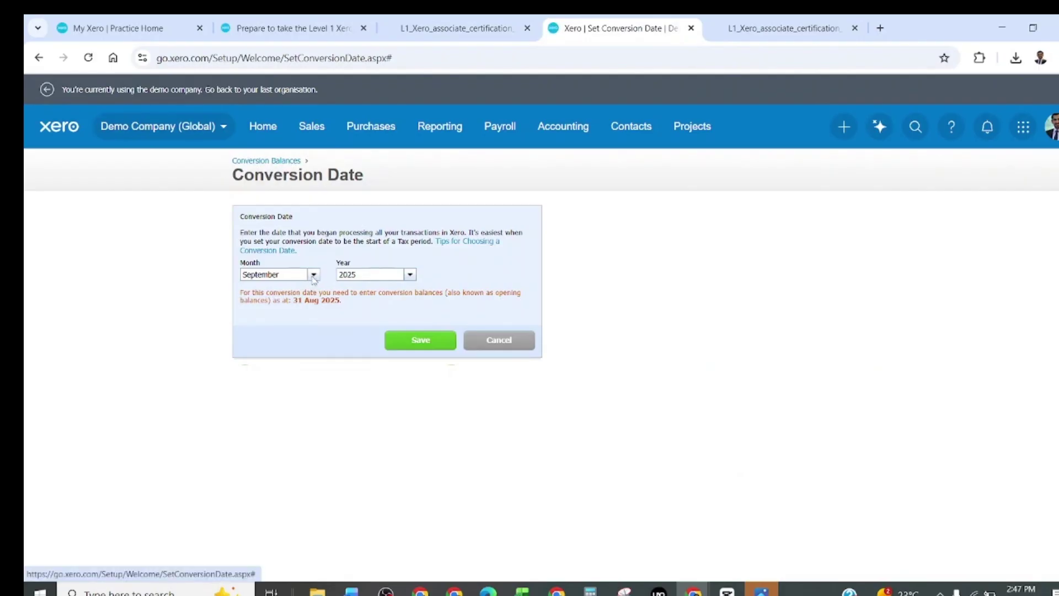
click(313, 276)
click(270, 332)
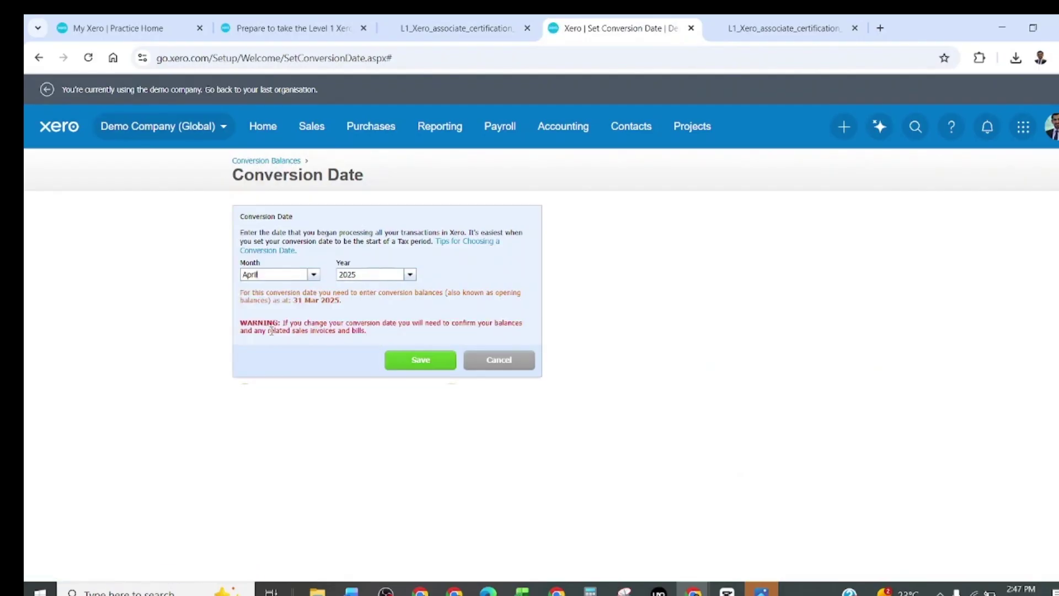
click(414, 360)
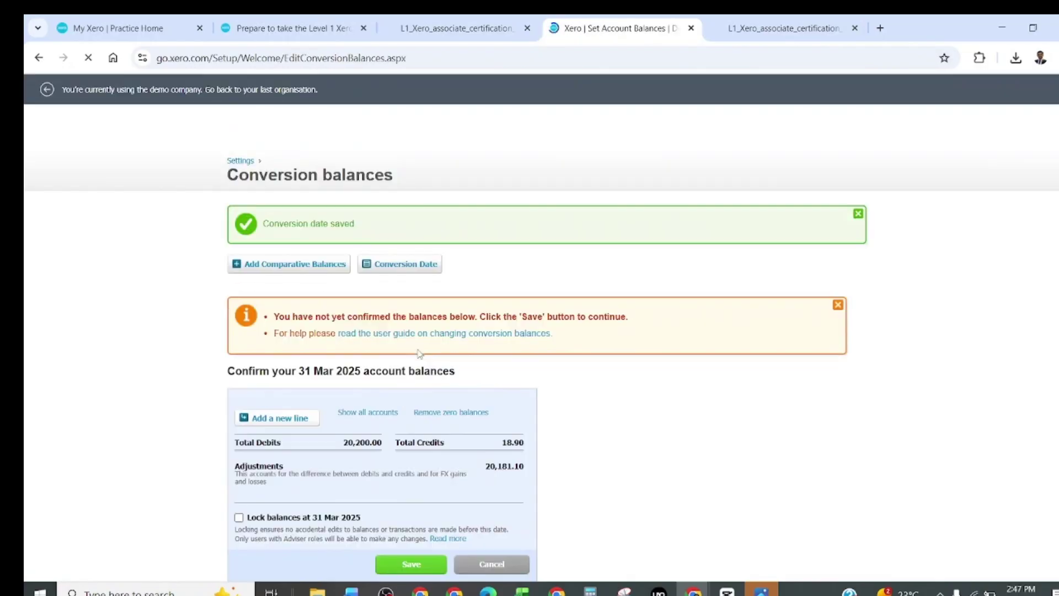
scroll(373, 378, down, 2)
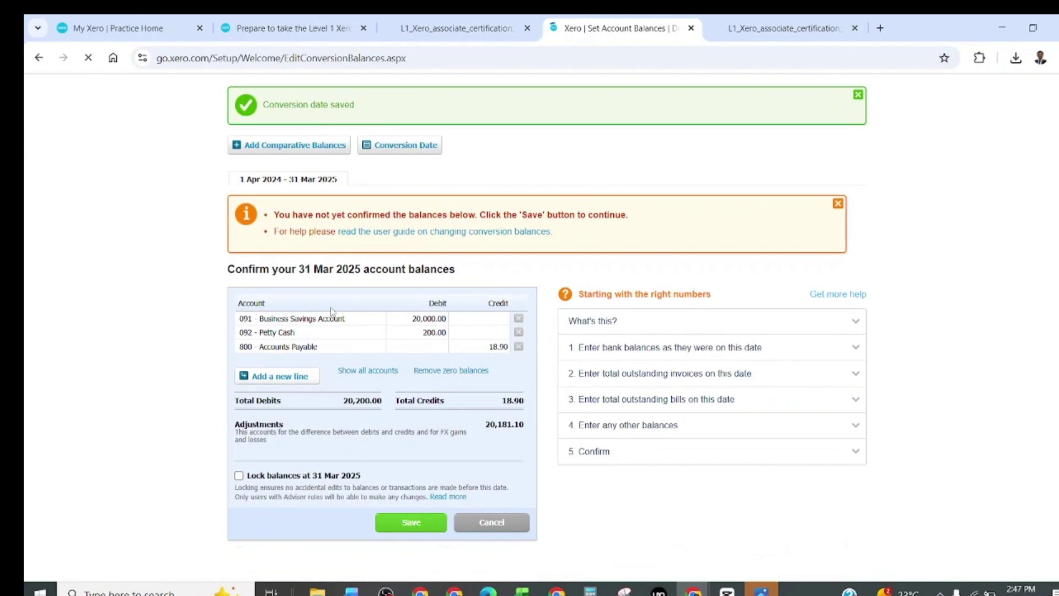
- Check the entered balances against the workbook, then save the conversion balances
click(745, 26)
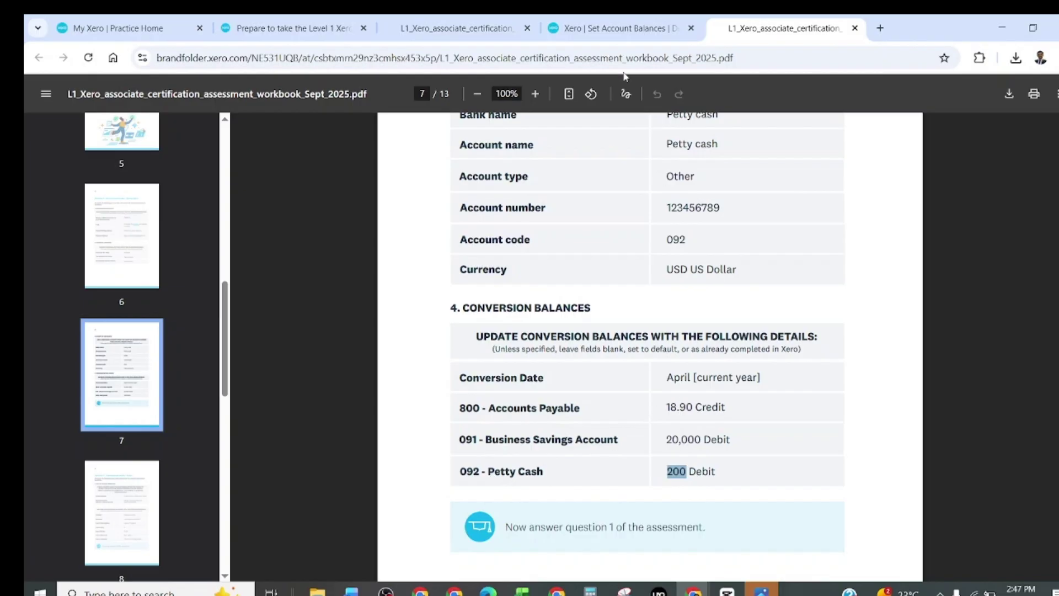
click(612, 28)
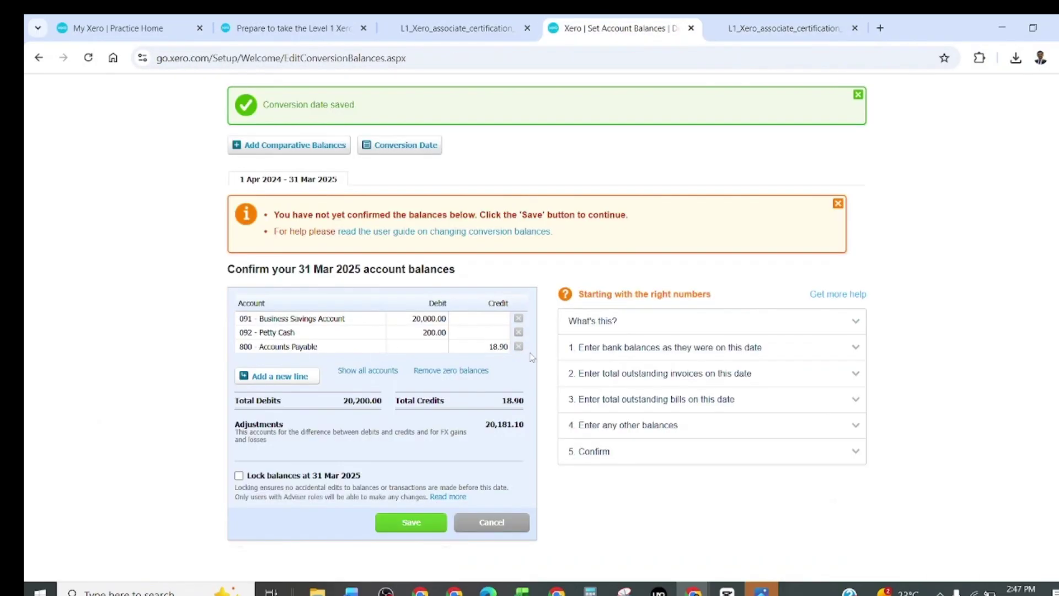
click(785, 31)
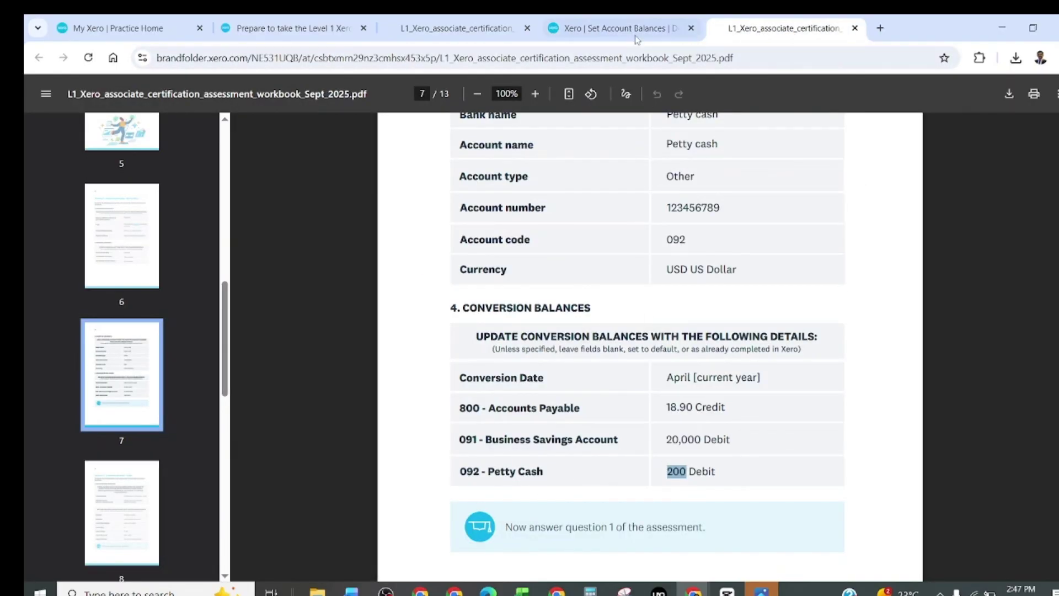
click(611, 26)
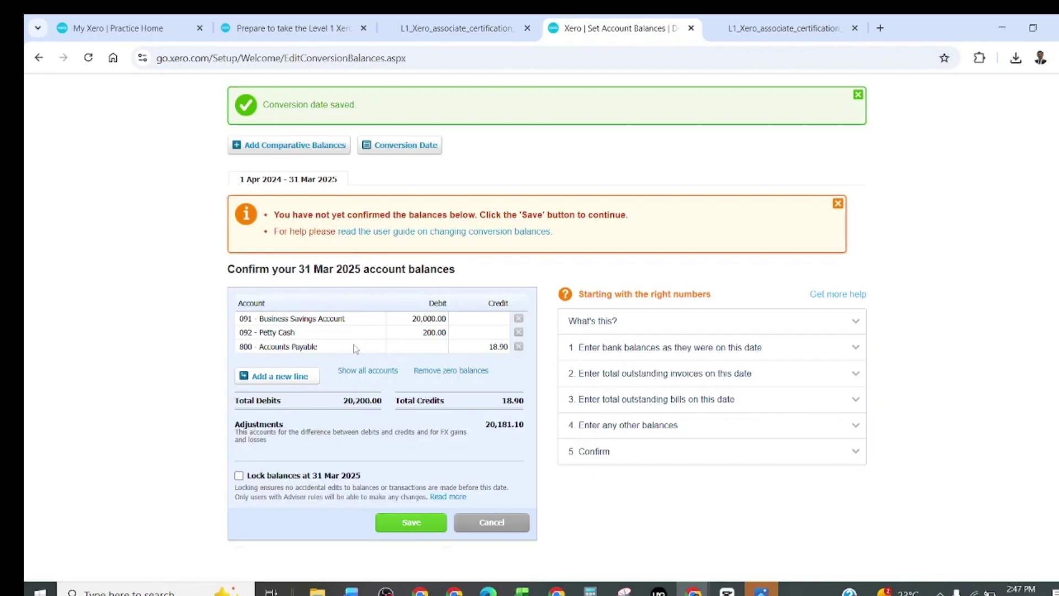
click(412, 522)
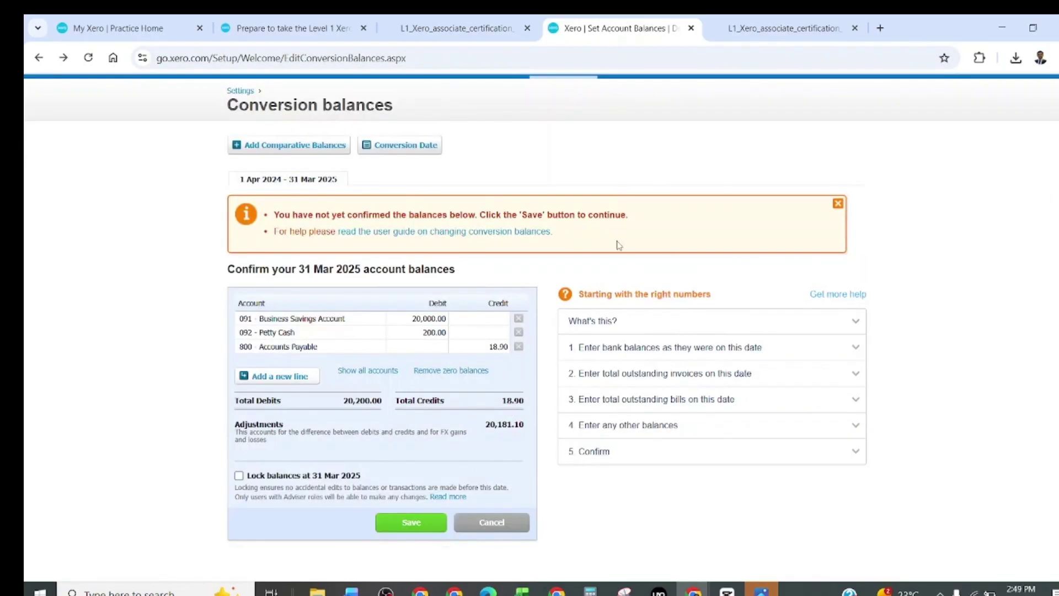
- Return to the workbook's conversion balances instructions
click(783, 28)
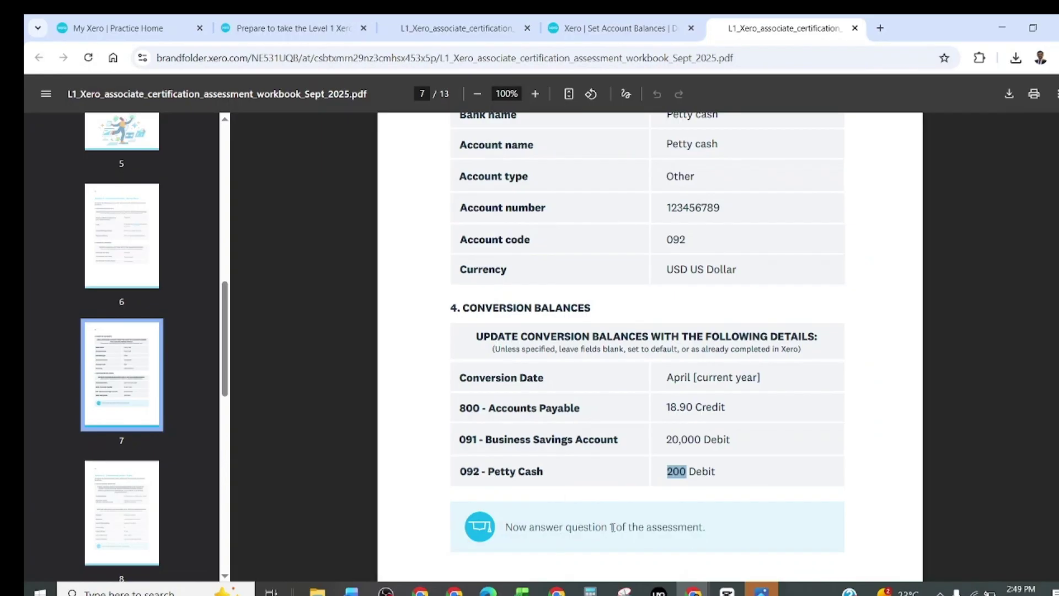
scroll(634, 430, down, 8)
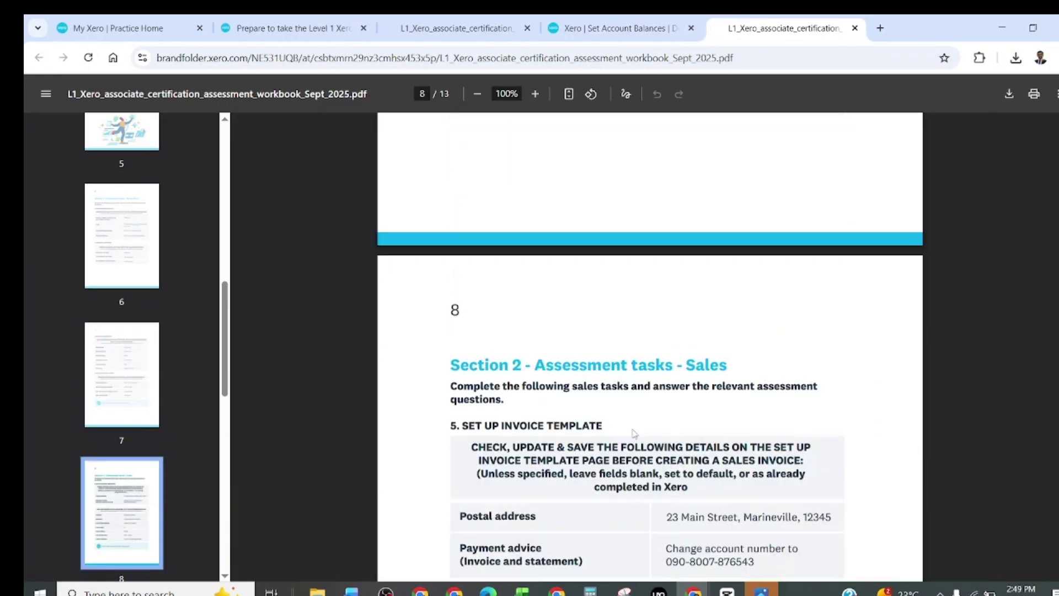
scroll(634, 433, up, 7)
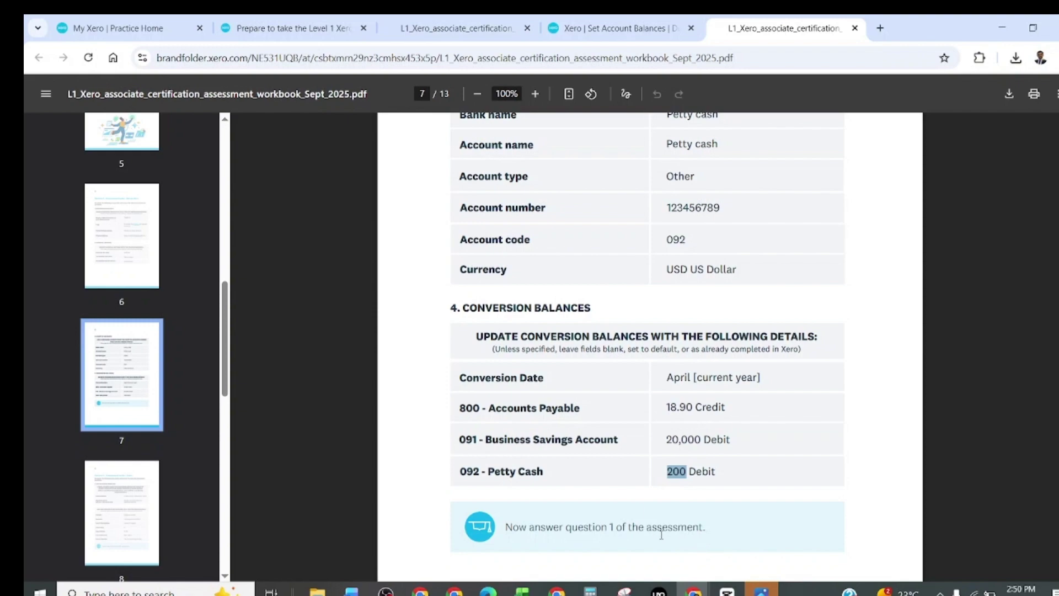
- Place the cursor at Question 1's answer in the Word assessment
mouse_move(396, 579)
click(419, 539)
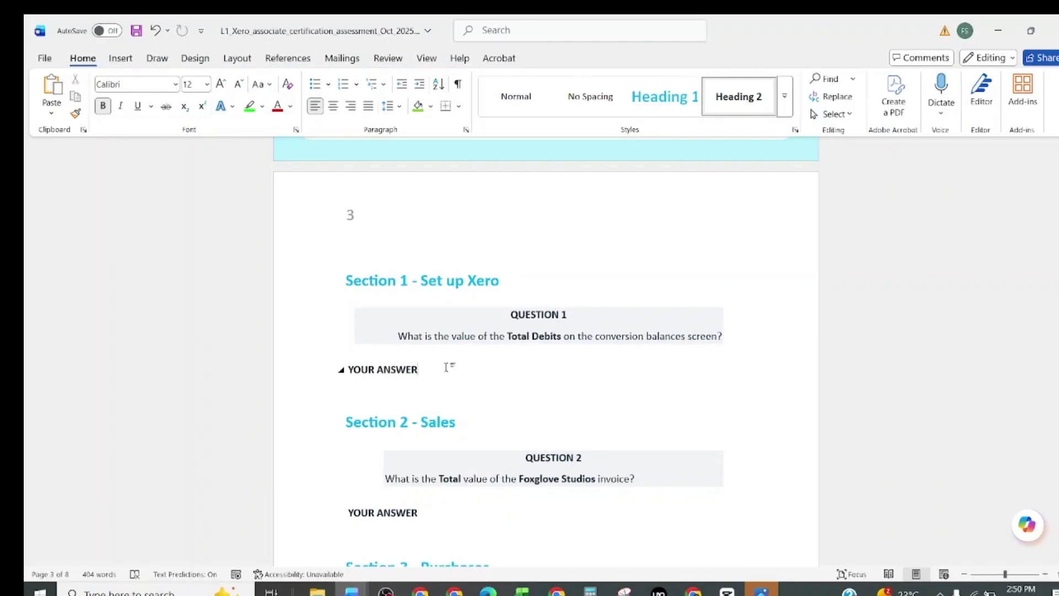
click(388, 390)
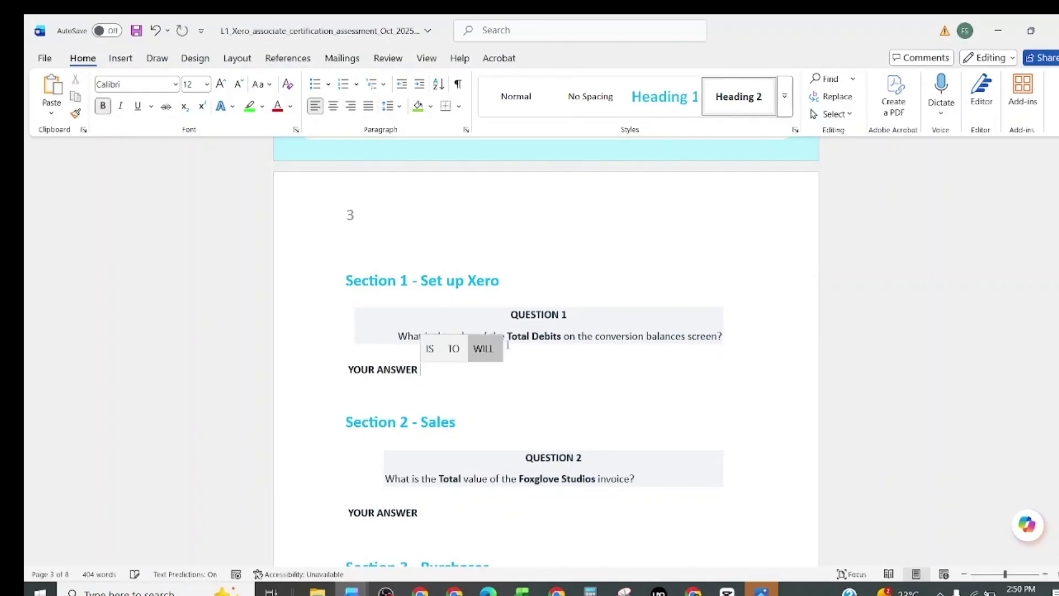
- Show all accounts in Xero's conversion balances and copy the 20,200 Total Debits
key(alt+Tab)
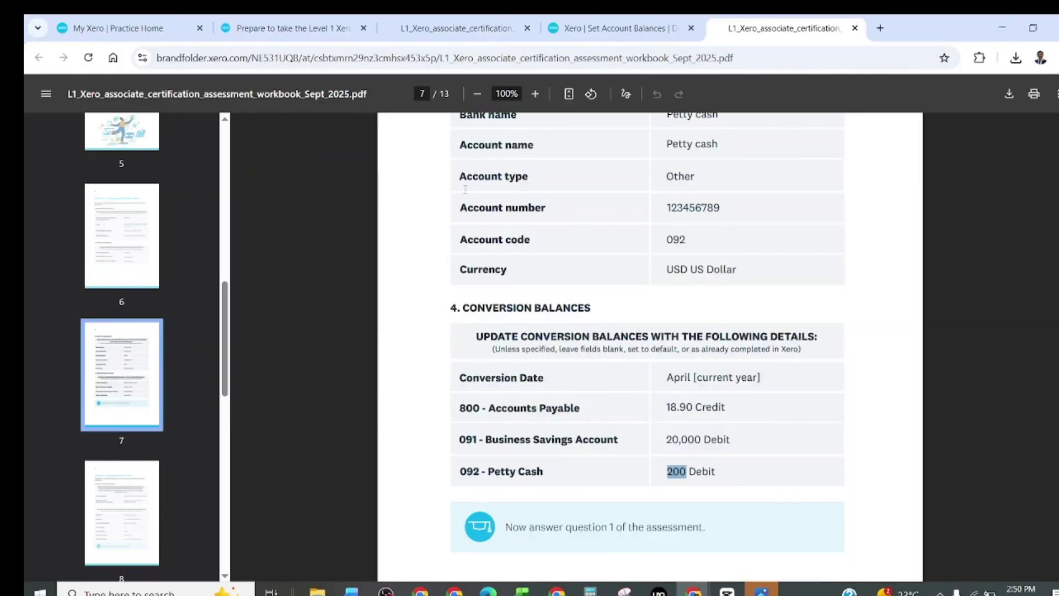
click(483, 236)
click(596, 29)
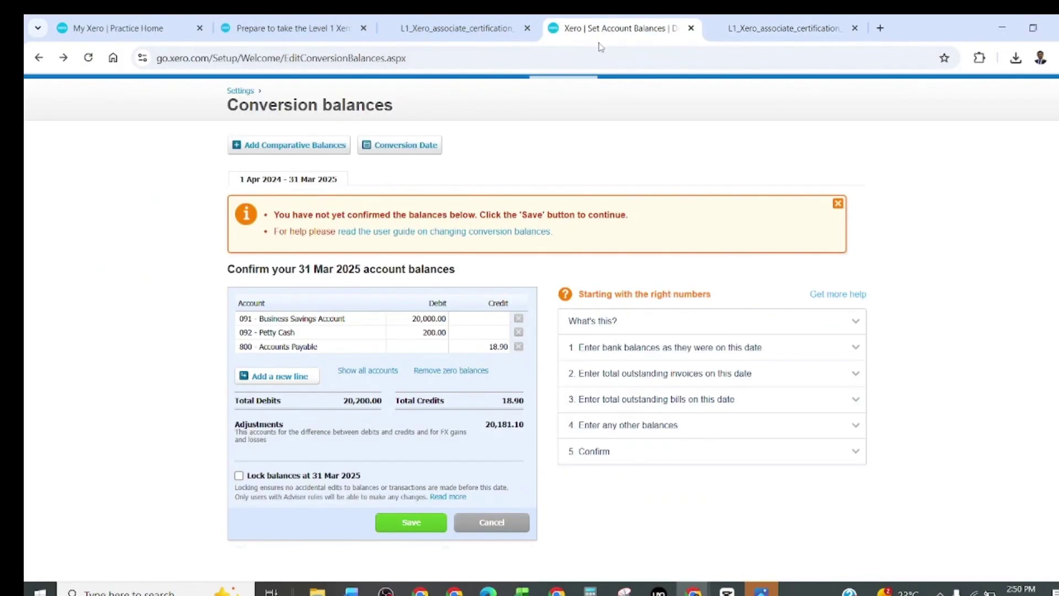
click(375, 373)
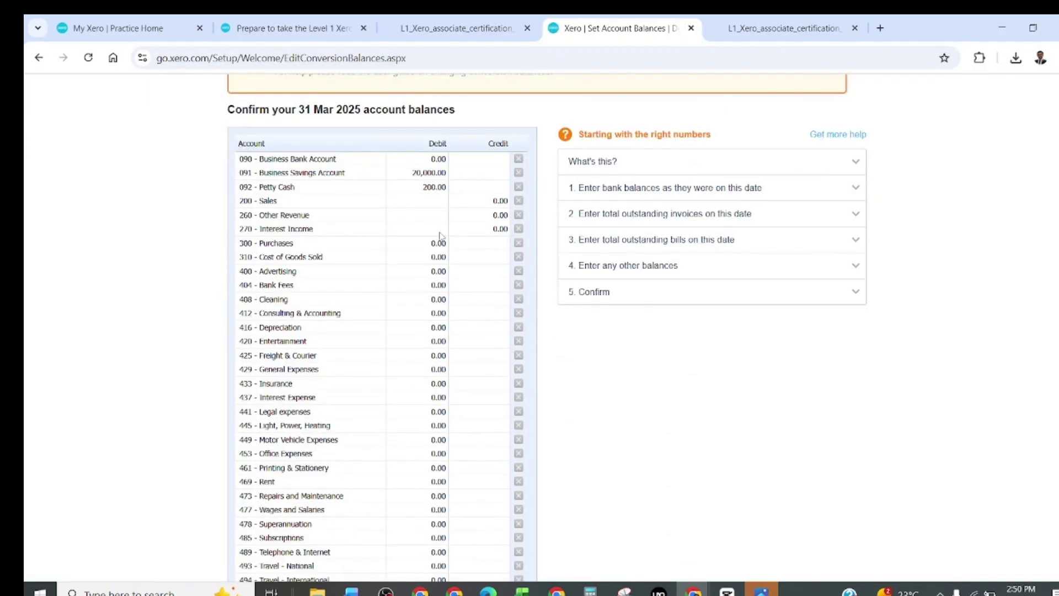
scroll(440, 236, down, 12)
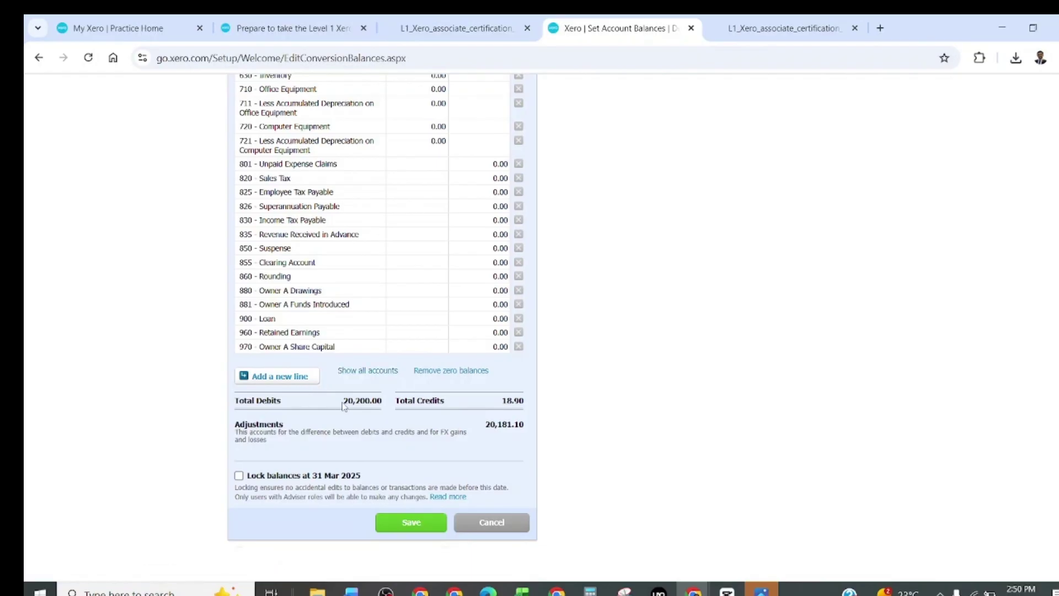
drag(343, 400, 368, 399)
- Paste 20,200 as Question 1's answer labelled '1:'
click(351, 589)
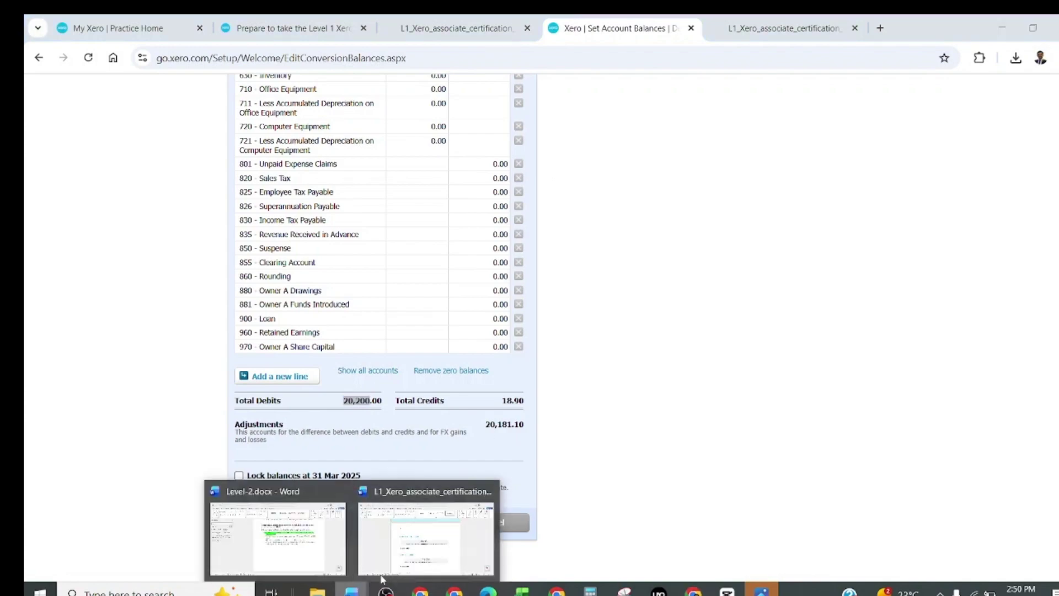
click(414, 547)
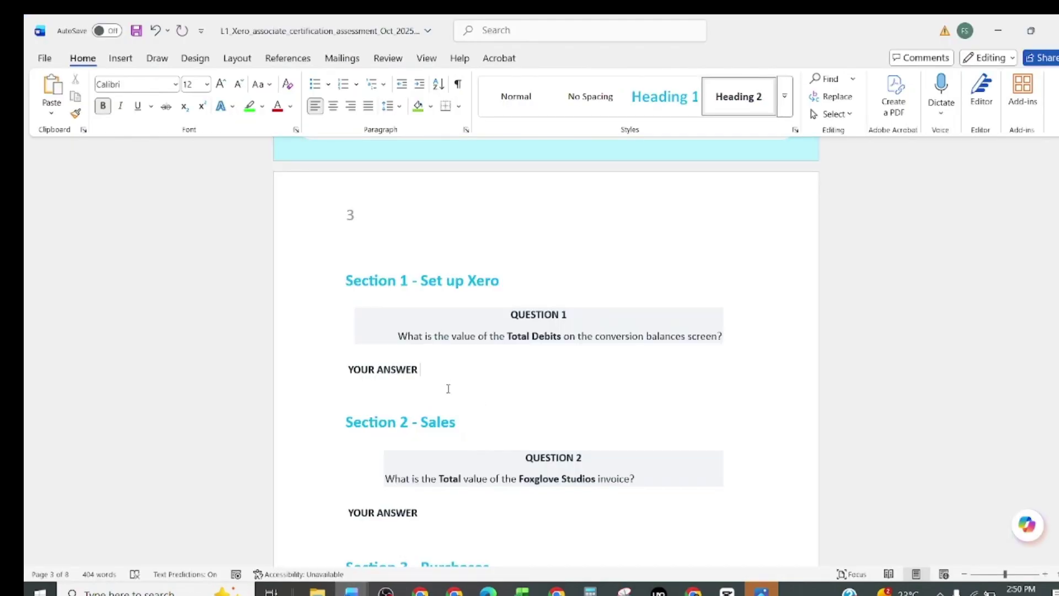
text(20,200)
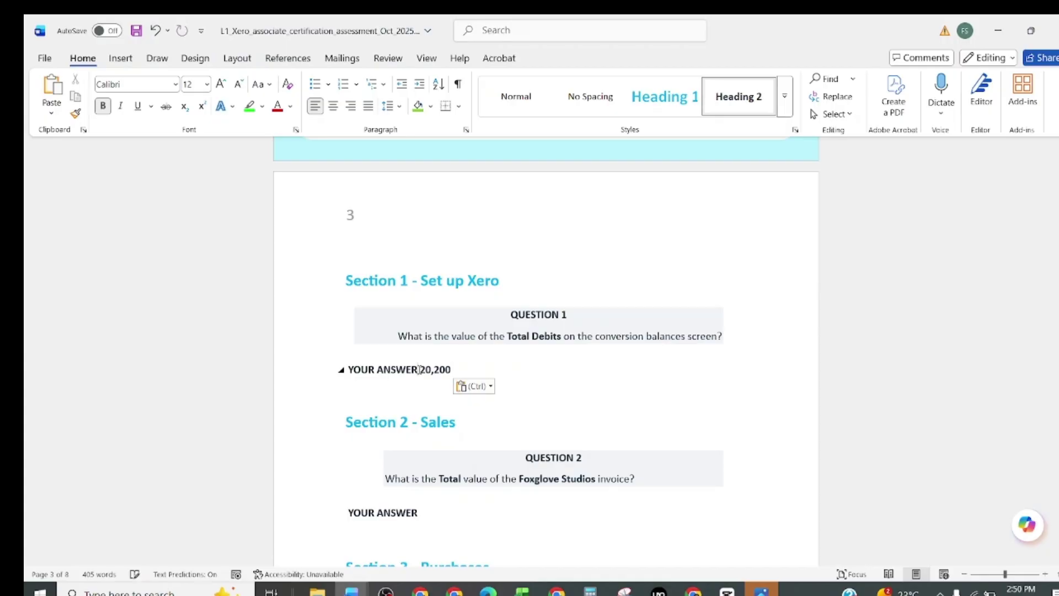
drag(419, 373, 455, 375)
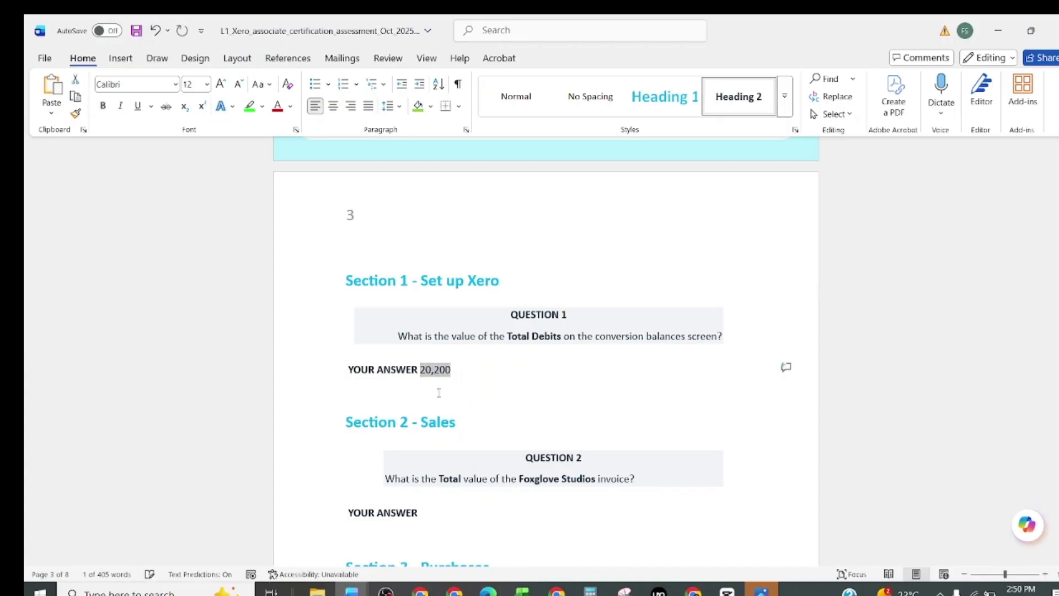
key(Left)
text(1)
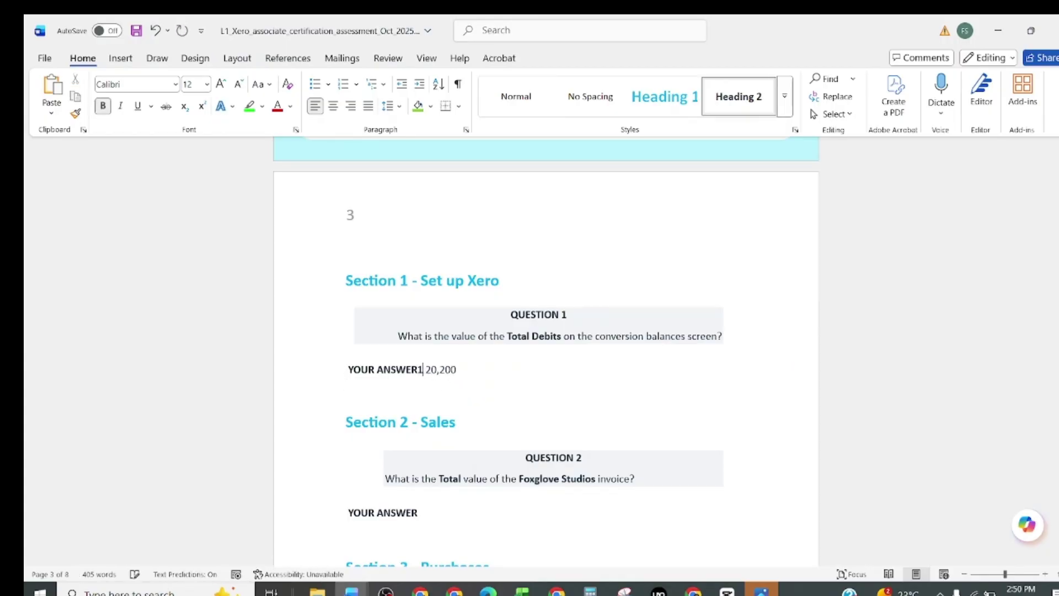
text(:)
scroll(477, 338, down, 2)
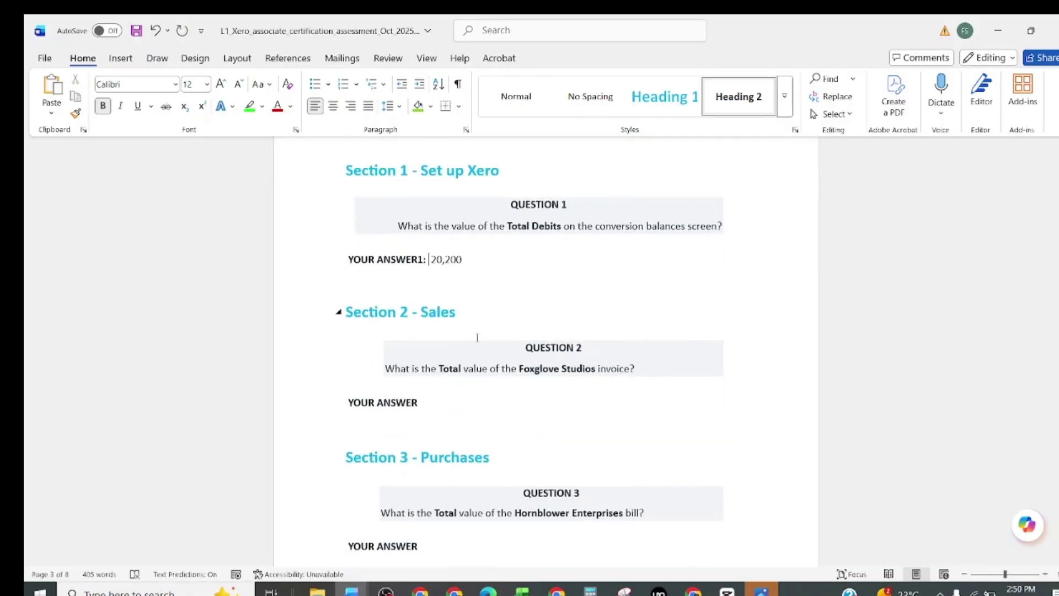
scroll(562, 331, down, 2)
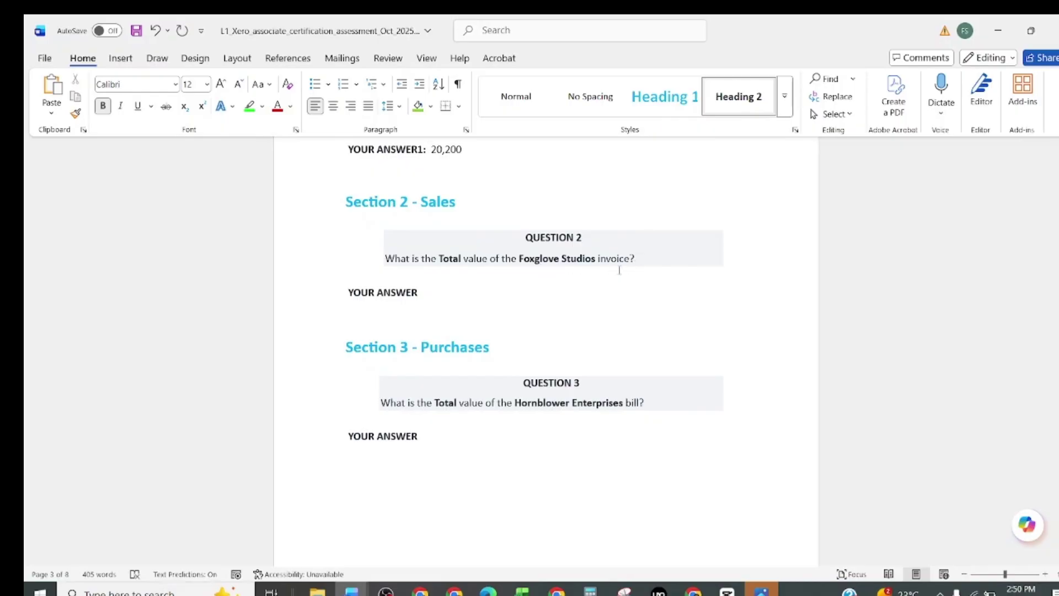
key(alt+Tab)
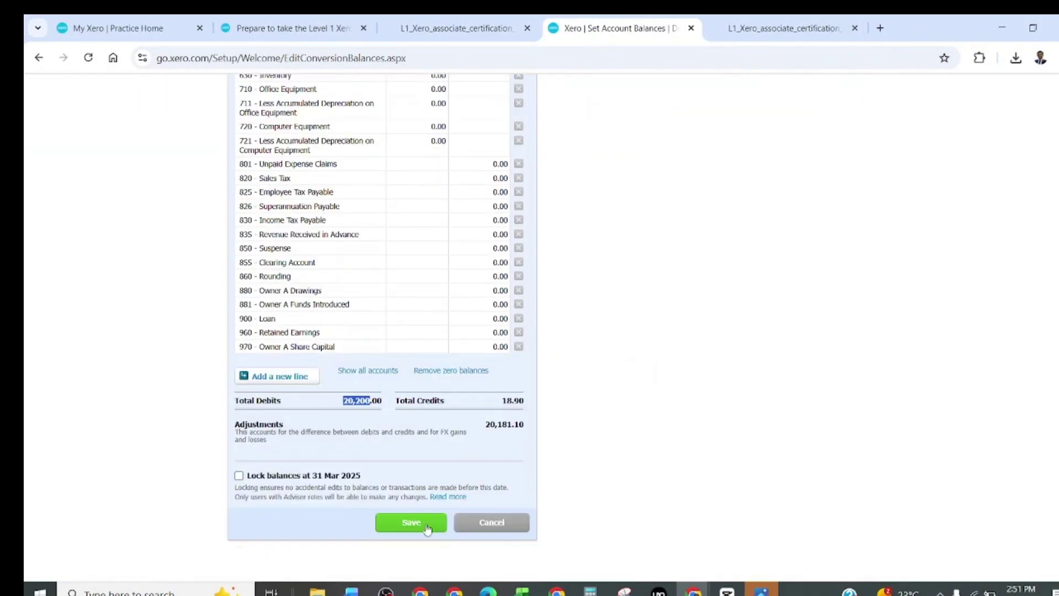
- Save the conversion balances in Xero
click(427, 527)
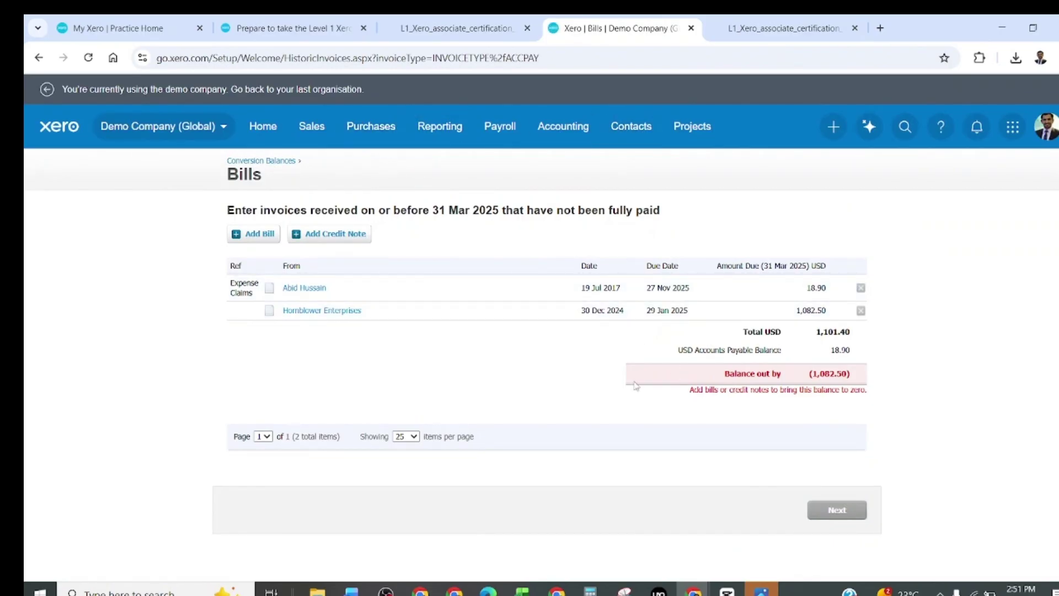
key(alt+Tab)
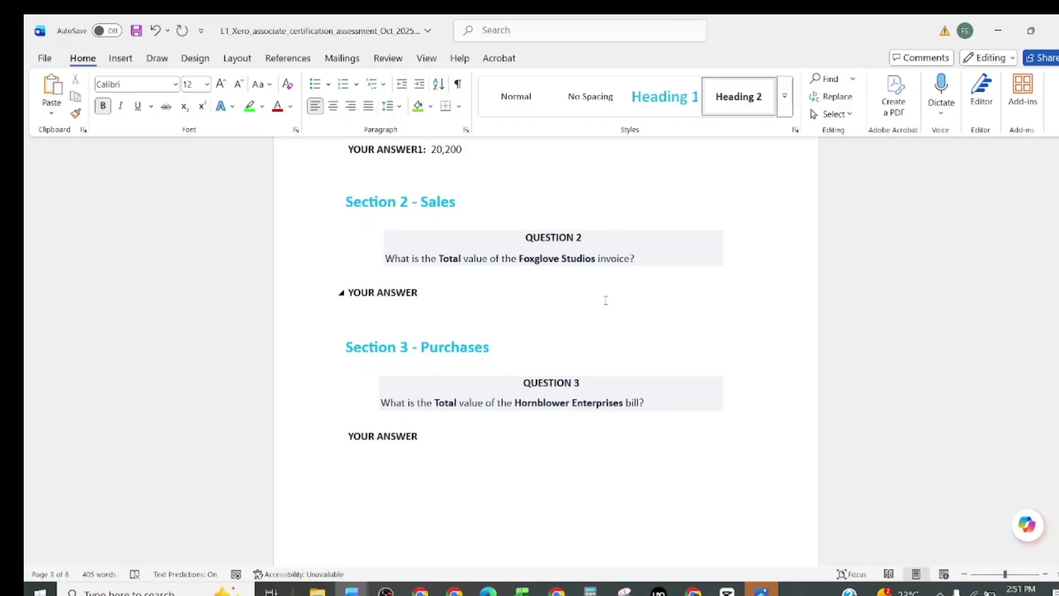
key(alt+Tab)
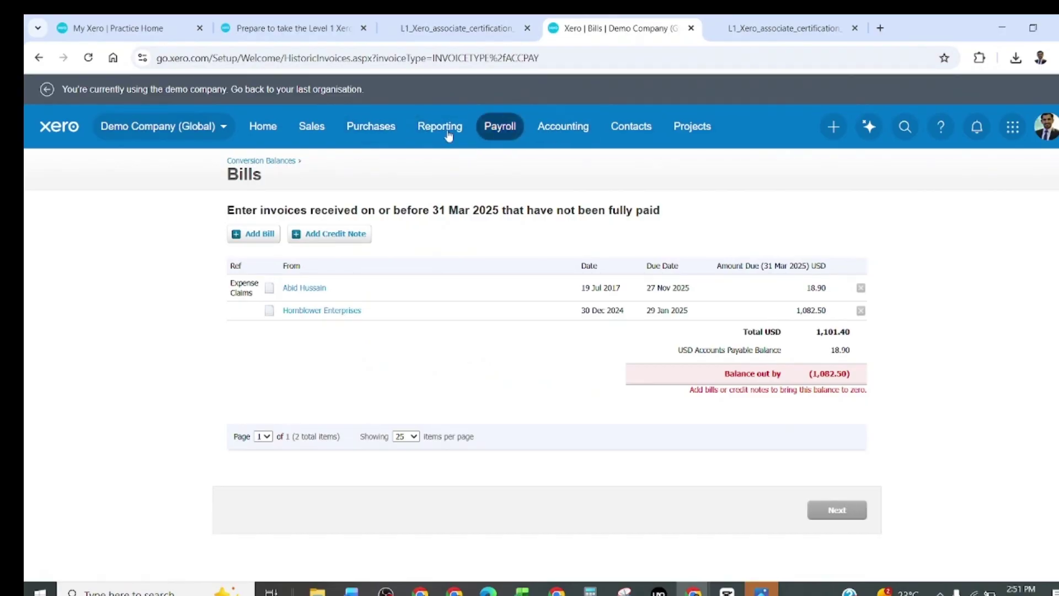
- Review the invoice and quote totals on the Sales overview
click(320, 132)
click(332, 176)
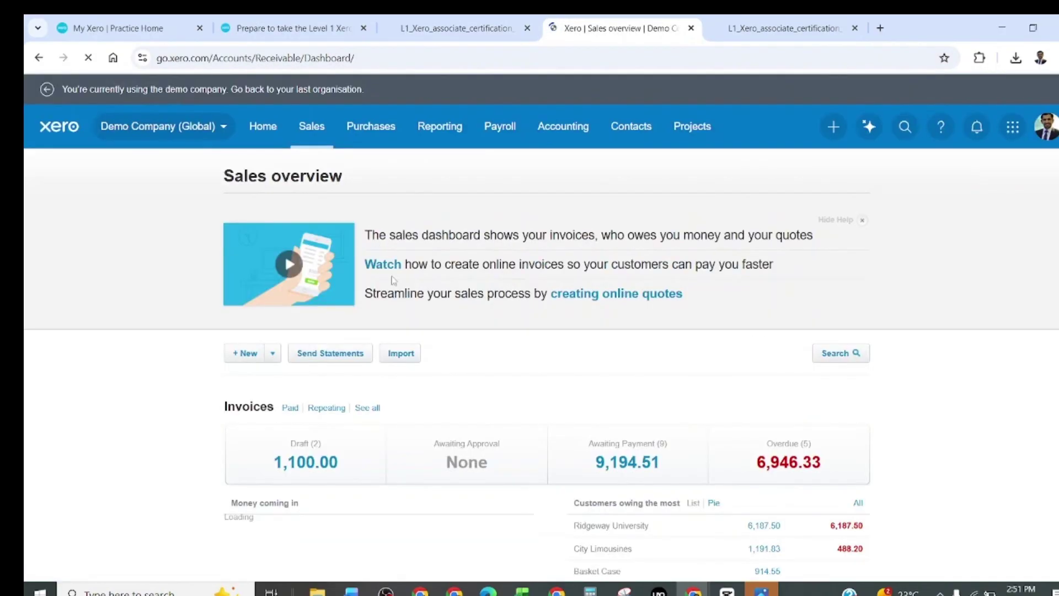
scroll(433, 379, down, 4)
scroll(430, 375, up, 4)
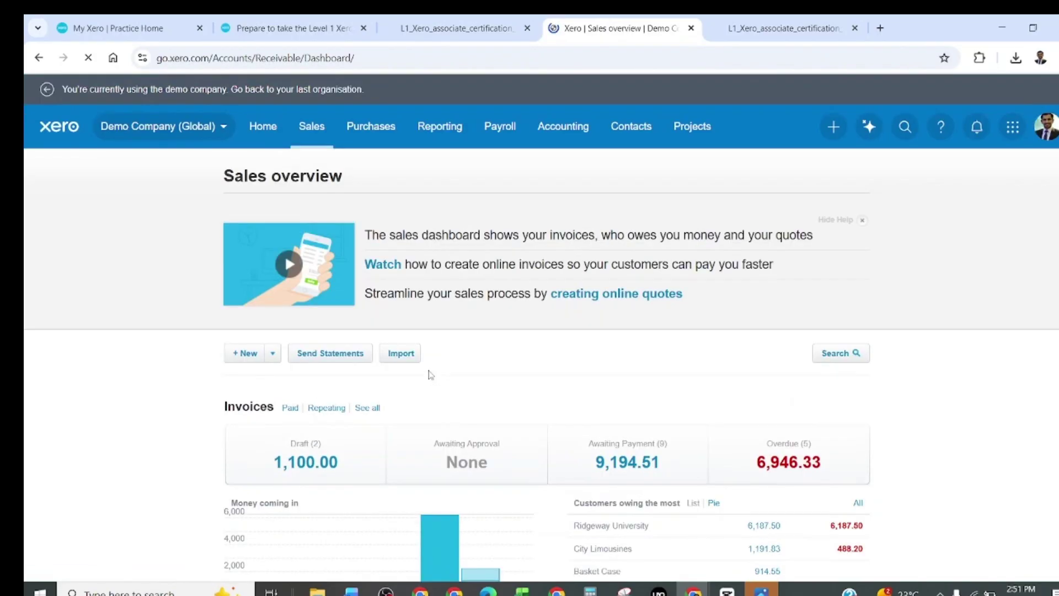
scroll(573, 277, down, 5)
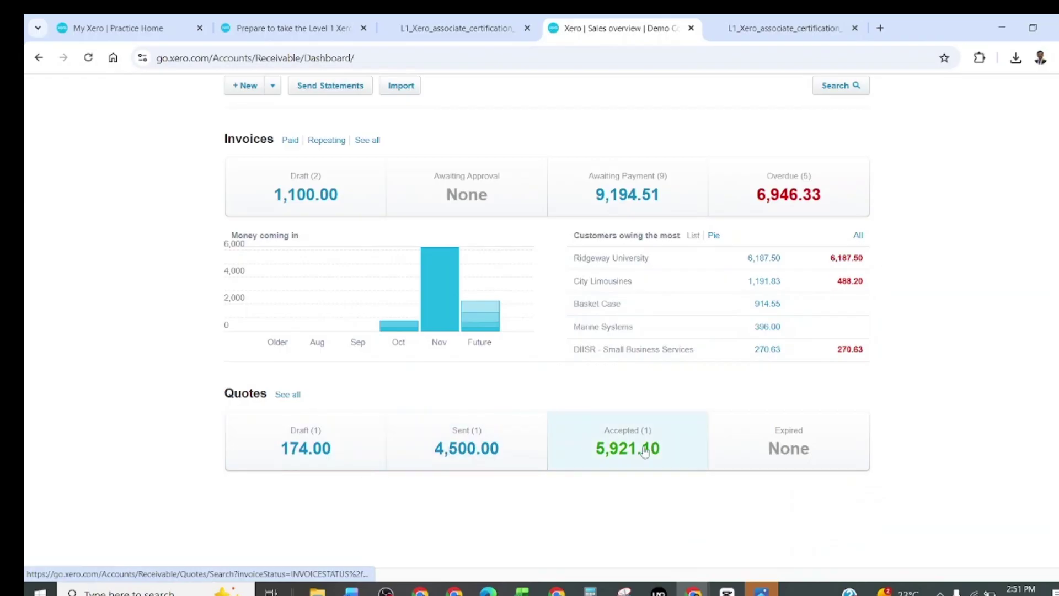
scroll(594, 366, up, 5)
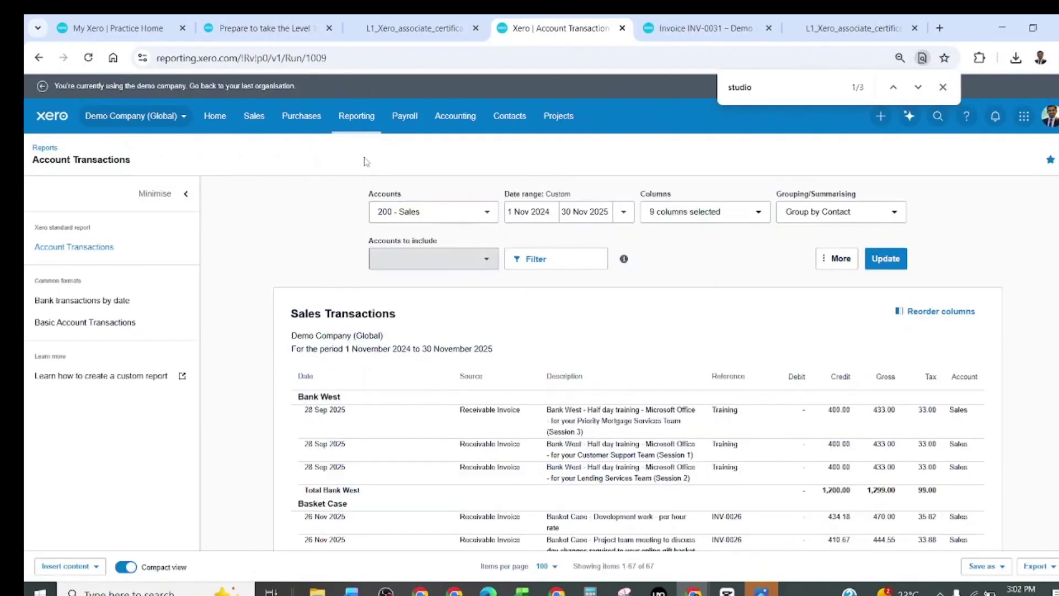
- Open the Account Transactions report starting 1 Nov 2024
click(349, 122)
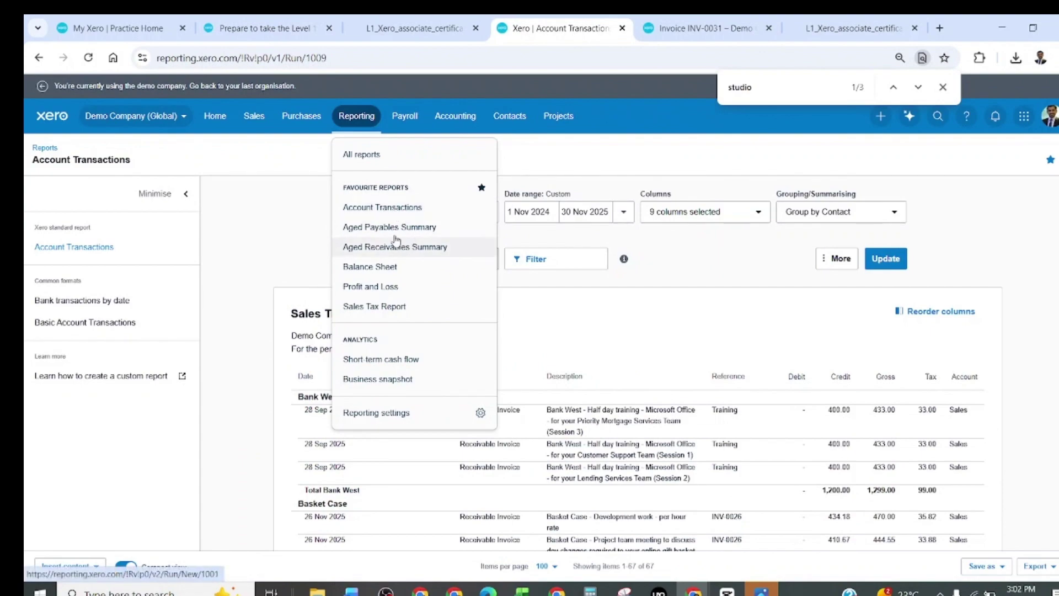
click(383, 208)
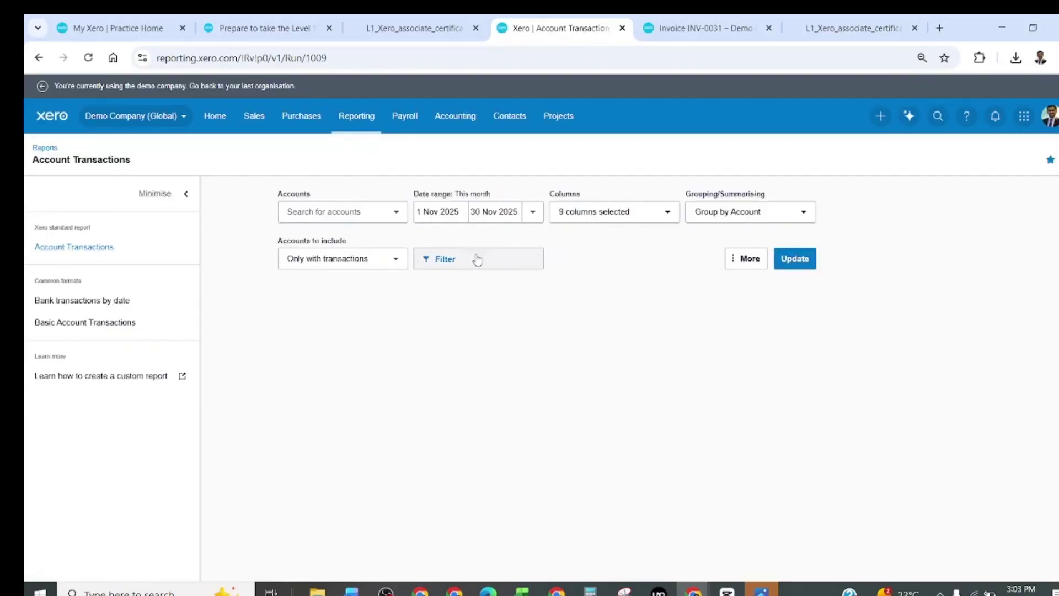
click(460, 212)
text(4)
click(620, 273)
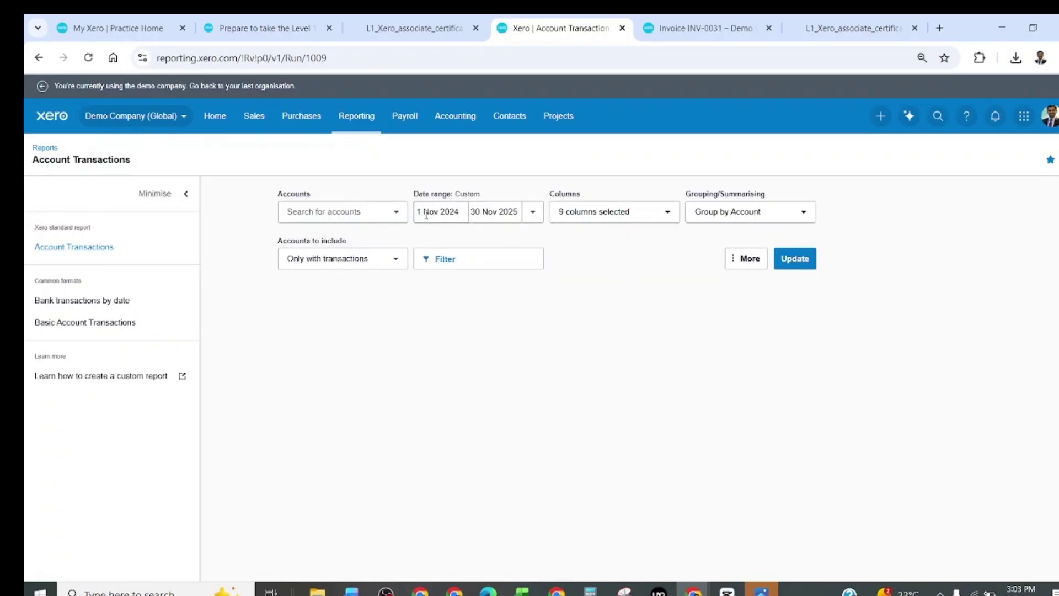
- Report on 200 - Sales grouped by contact and select Foxglove Studios' 405.94 gross
click(395, 212)
click(330, 340)
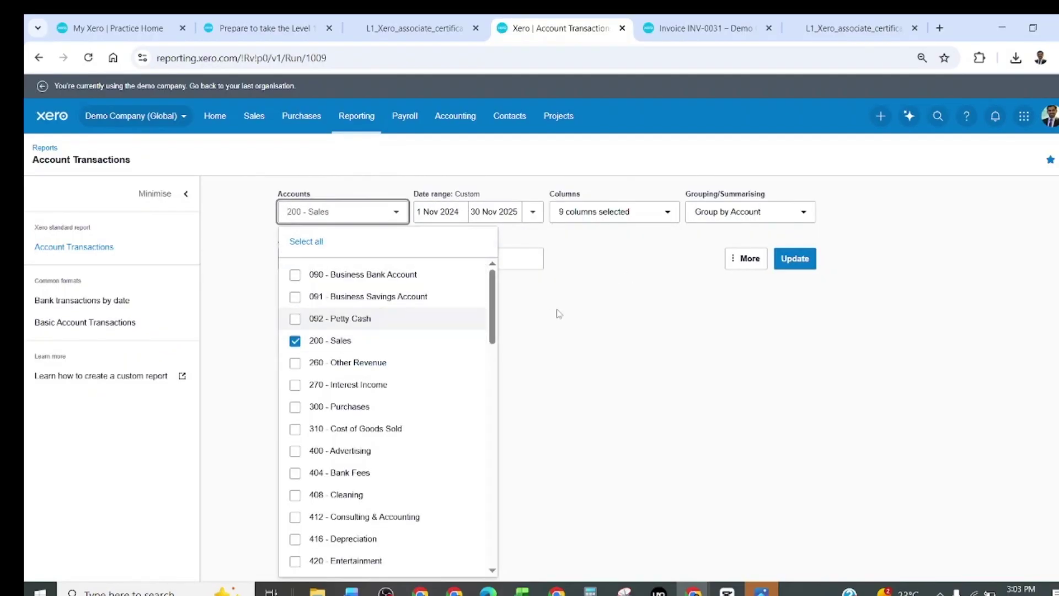
click(606, 312)
click(759, 211)
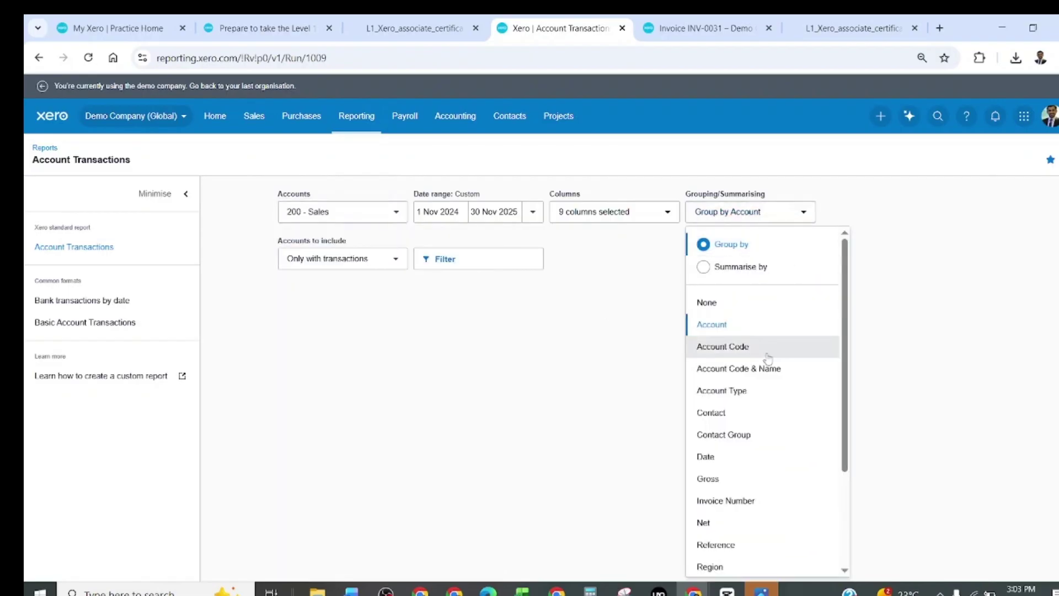
click(754, 416)
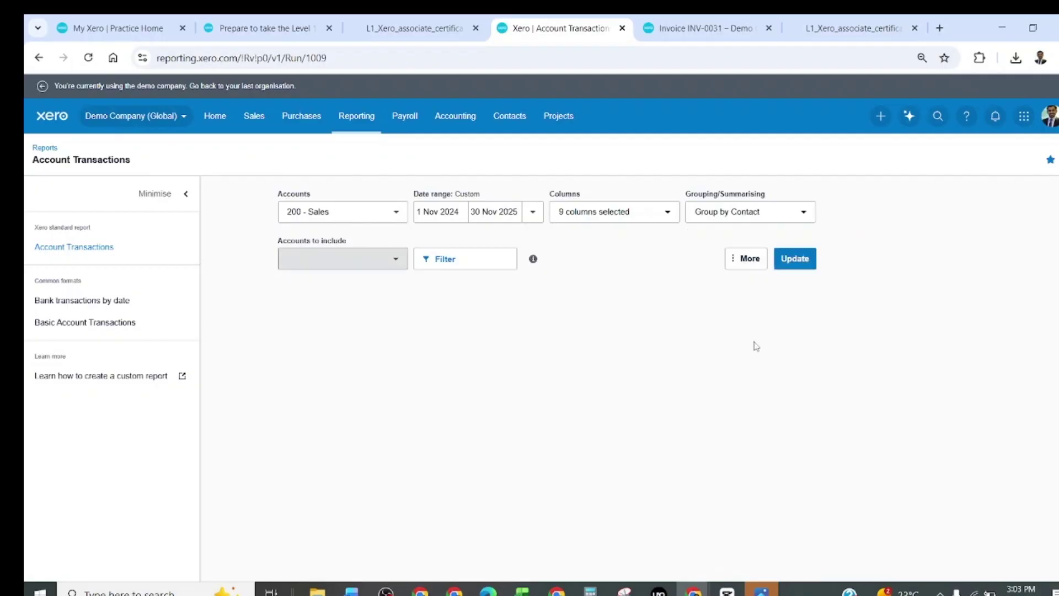
click(807, 262)
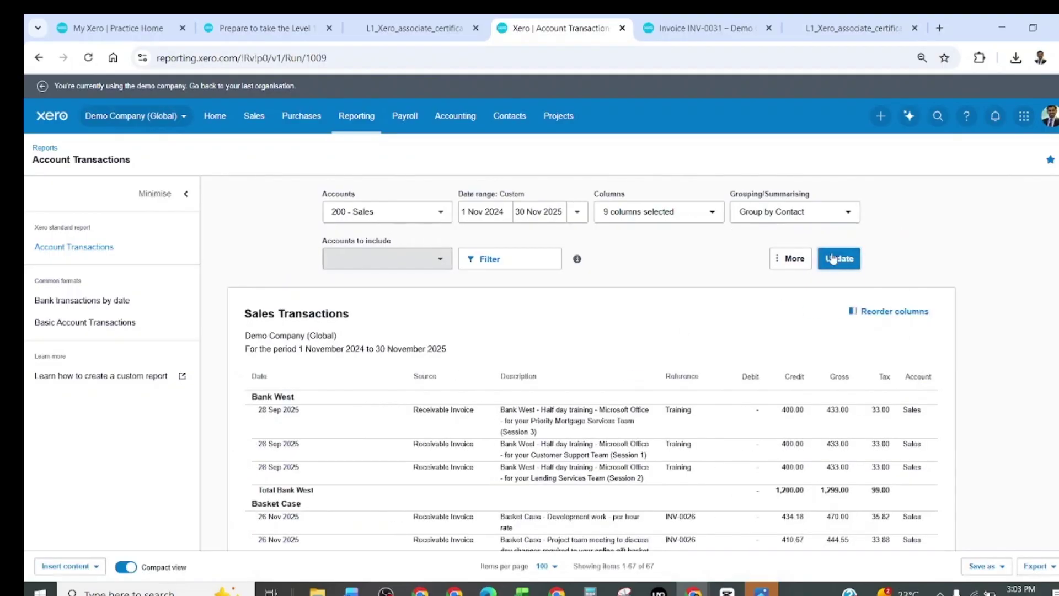
scroll(523, 350, down, 10)
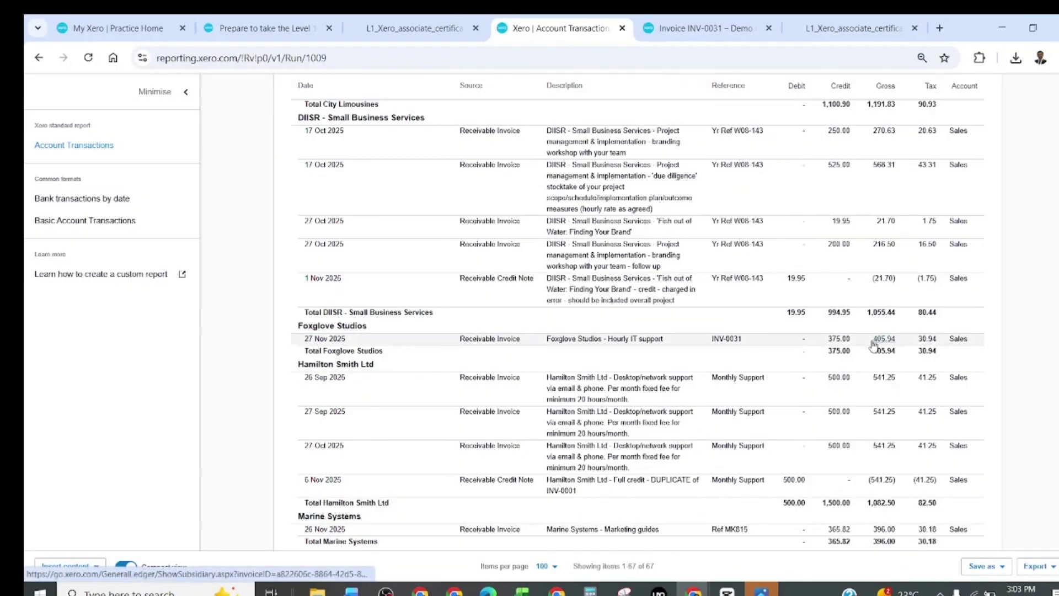
drag(902, 341, 879, 339)
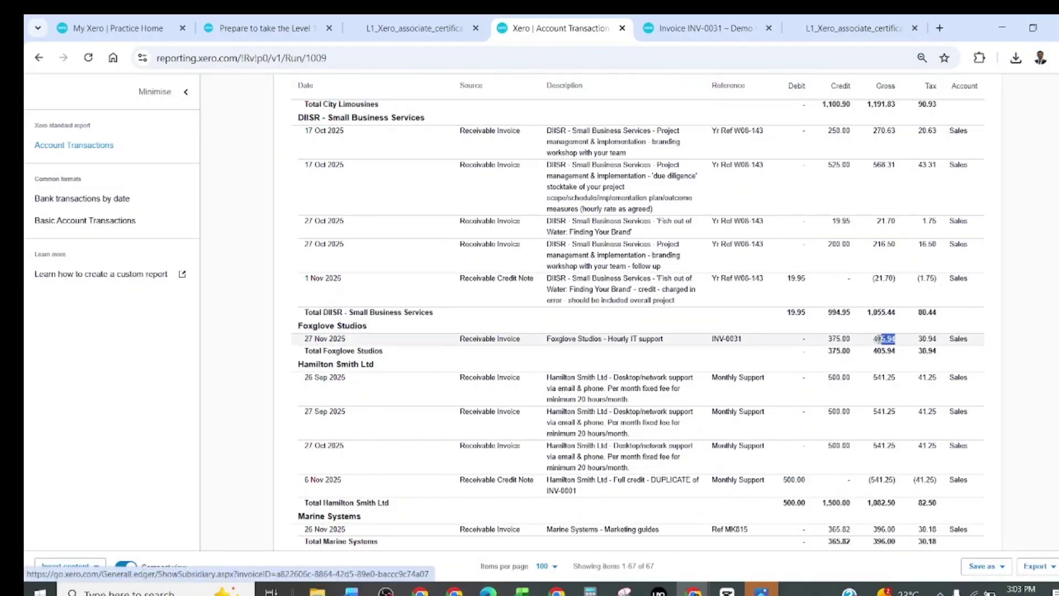
- Answer Question 2 in Word with '2 :' and 405.94
key(alt+Tab)
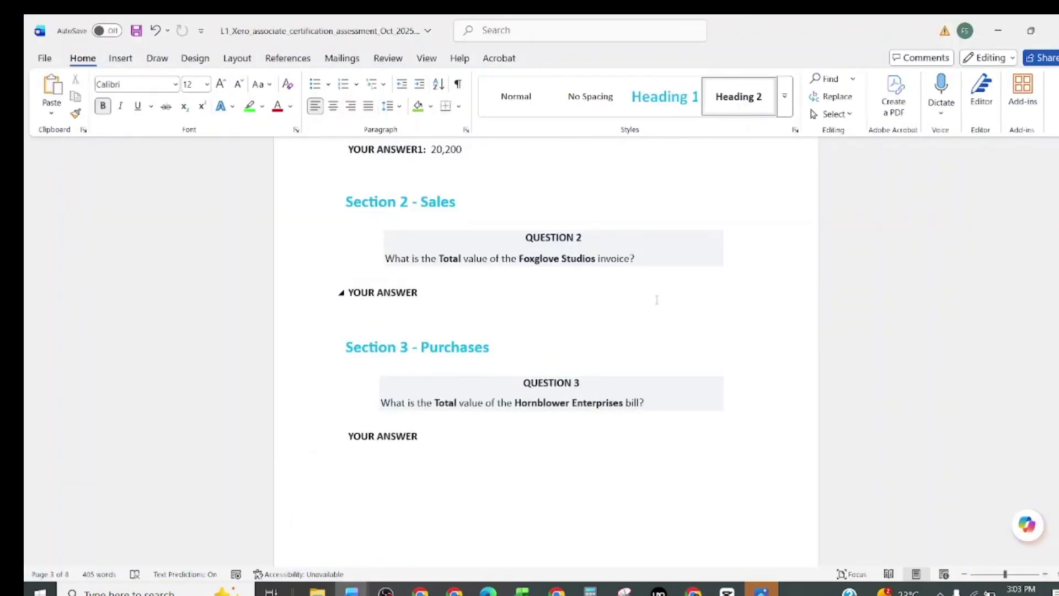
click(443, 297)
text(2 :)
text(485.94)
key(ctrl+z)
text(405.94)
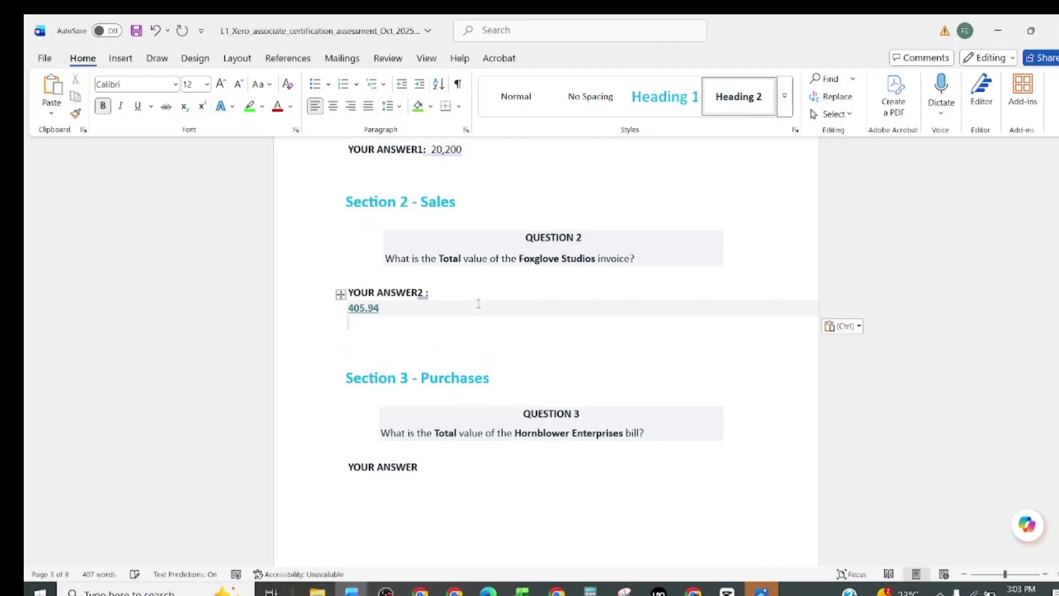
click(406, 332)
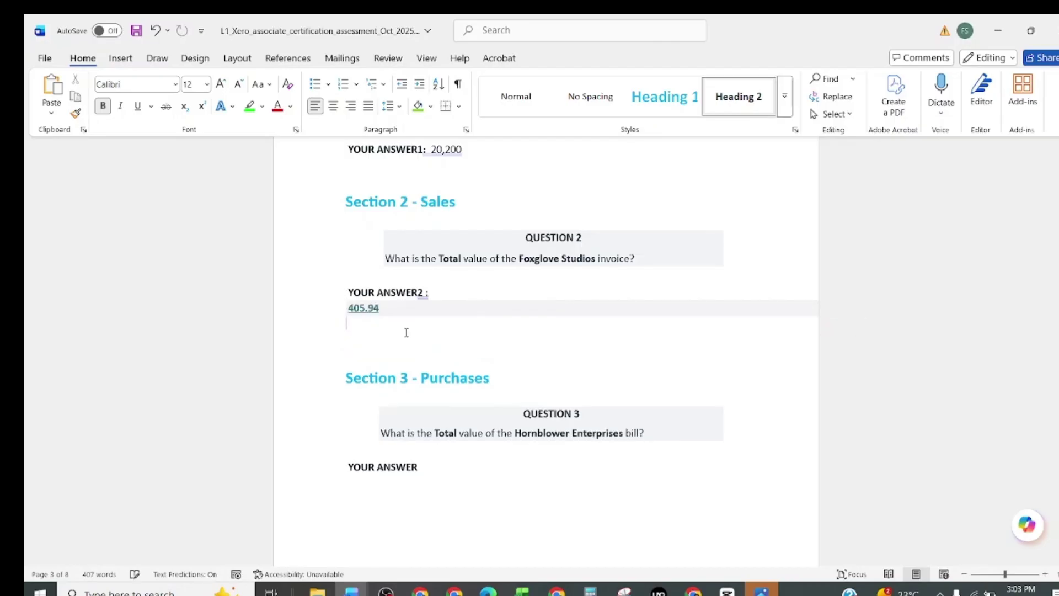
key(Up)
key(BackSpace)
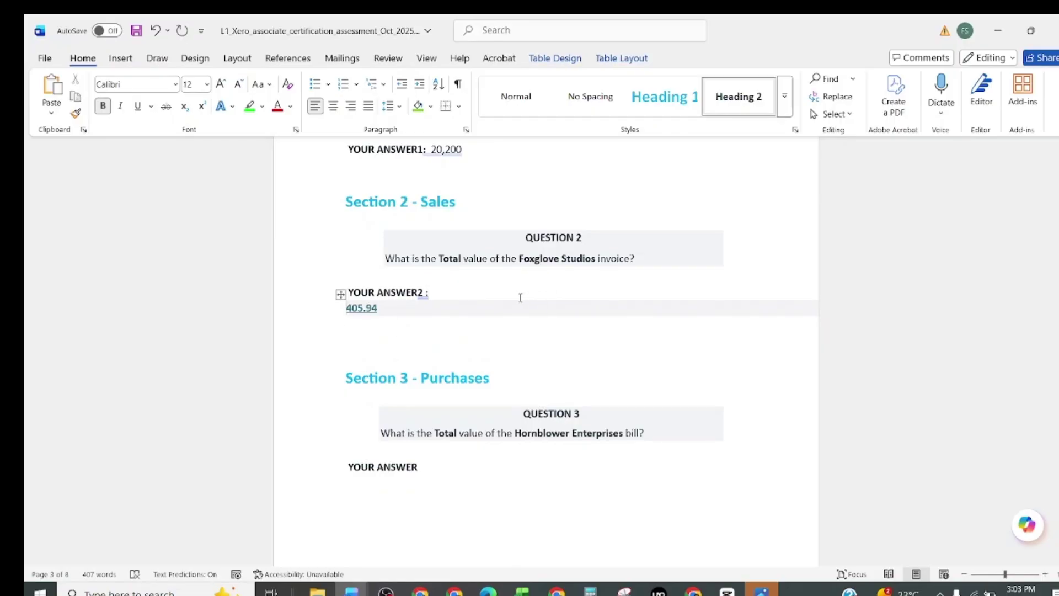
- Place the cursor at Question 3's answer line and return to Xero
scroll(515, 295, down, 3)
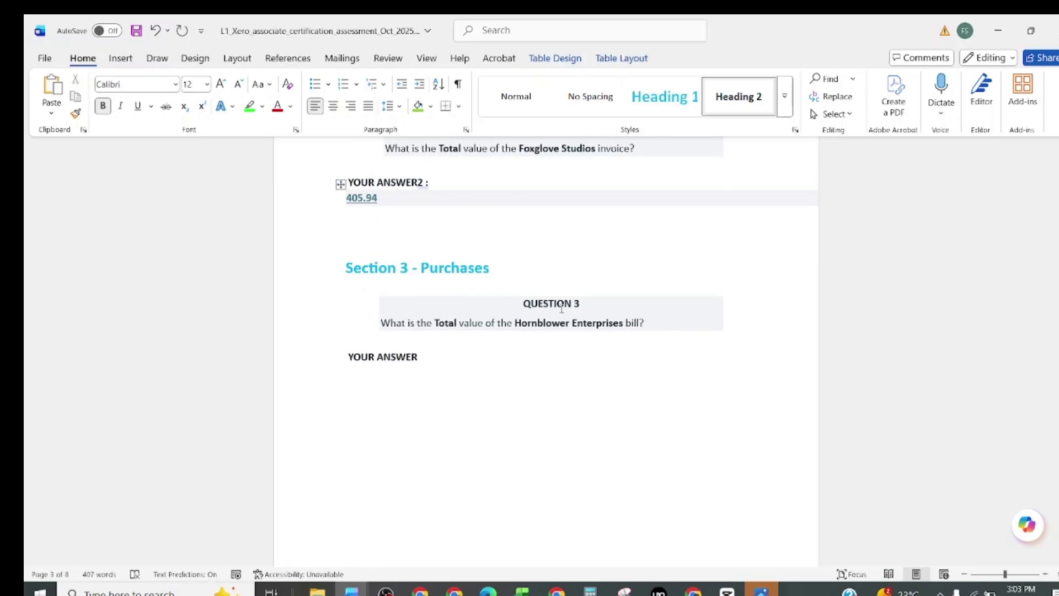
click(562, 308)
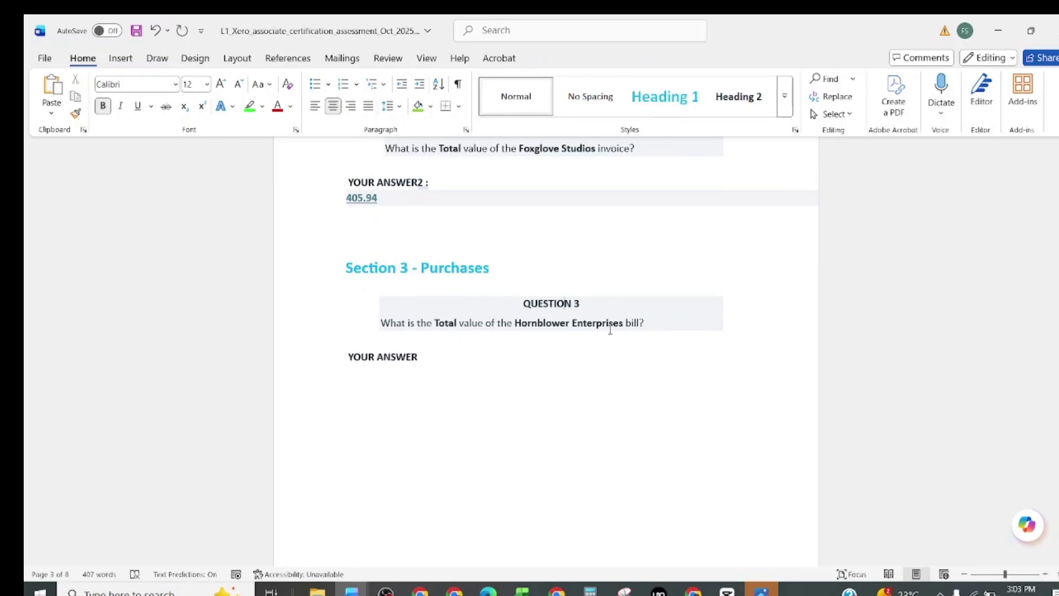
click(472, 364)
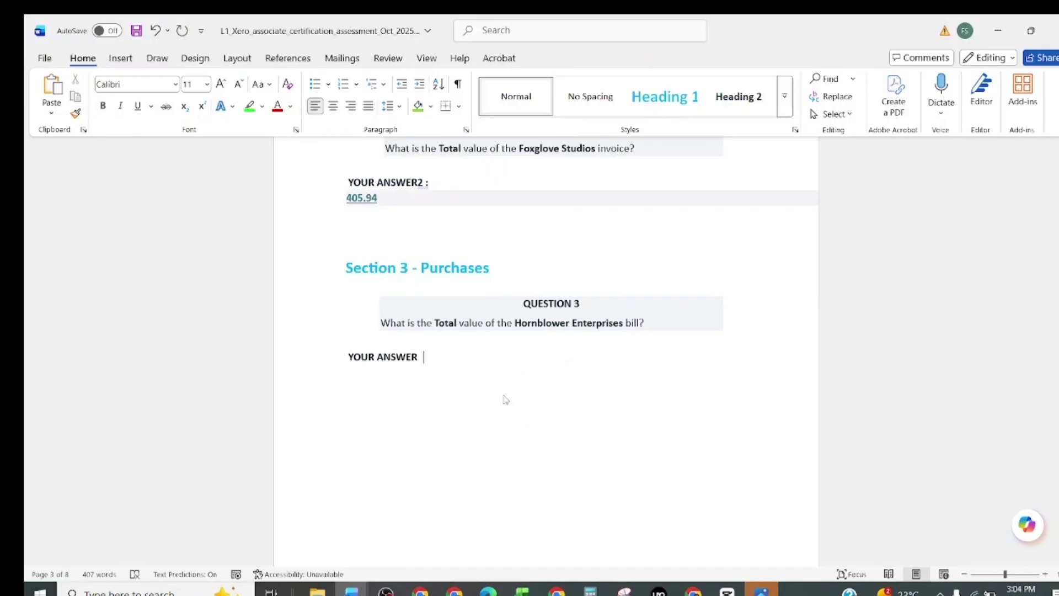
key(alt+Tab)
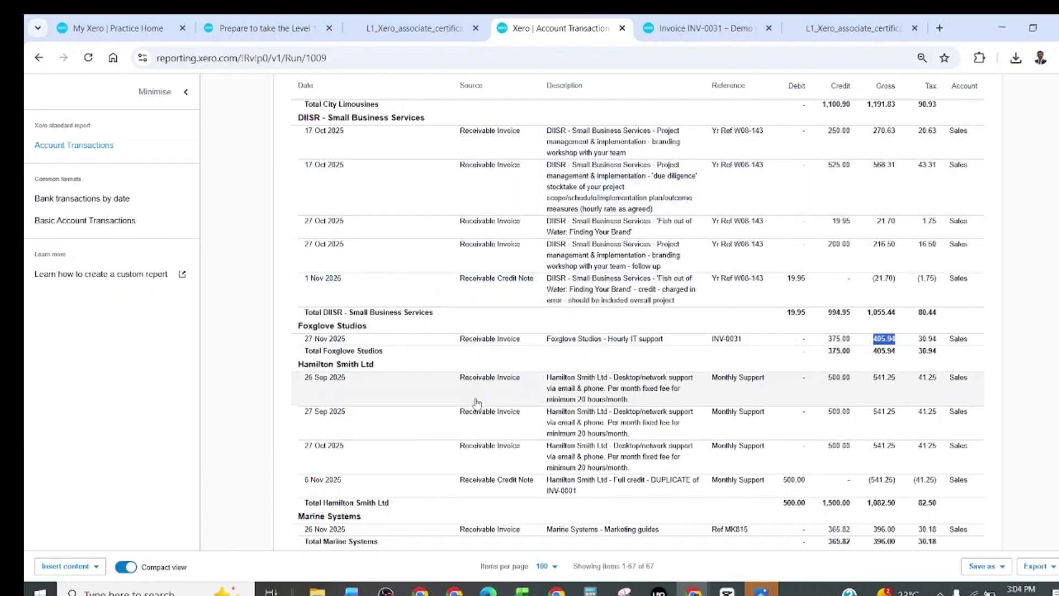
- Rerun Account Transactions for 300 - Purchases instead of 200 - Sales
scroll(407, 198, up, 10)
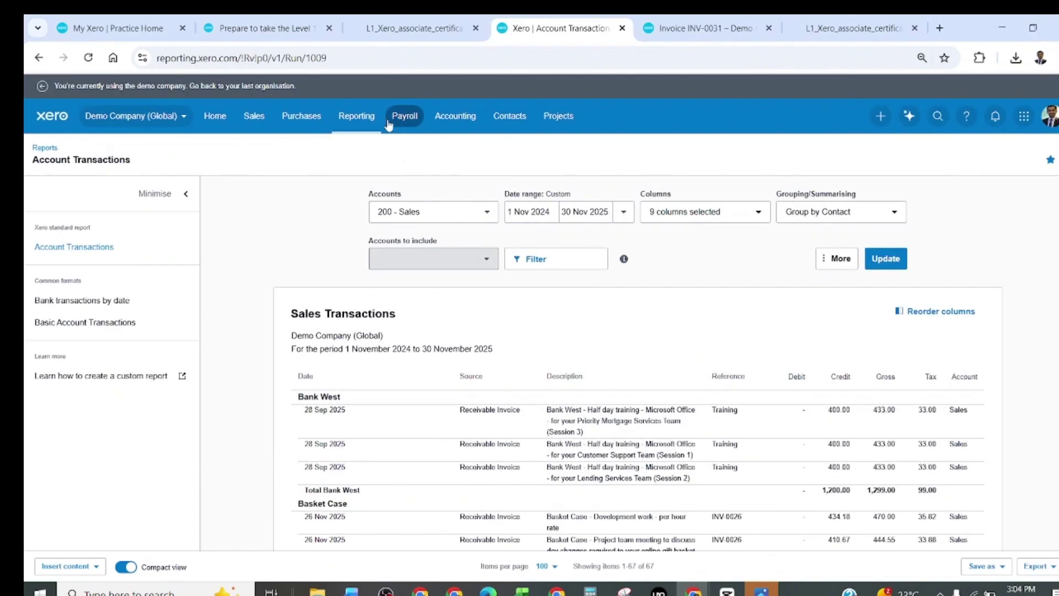
click(350, 123)
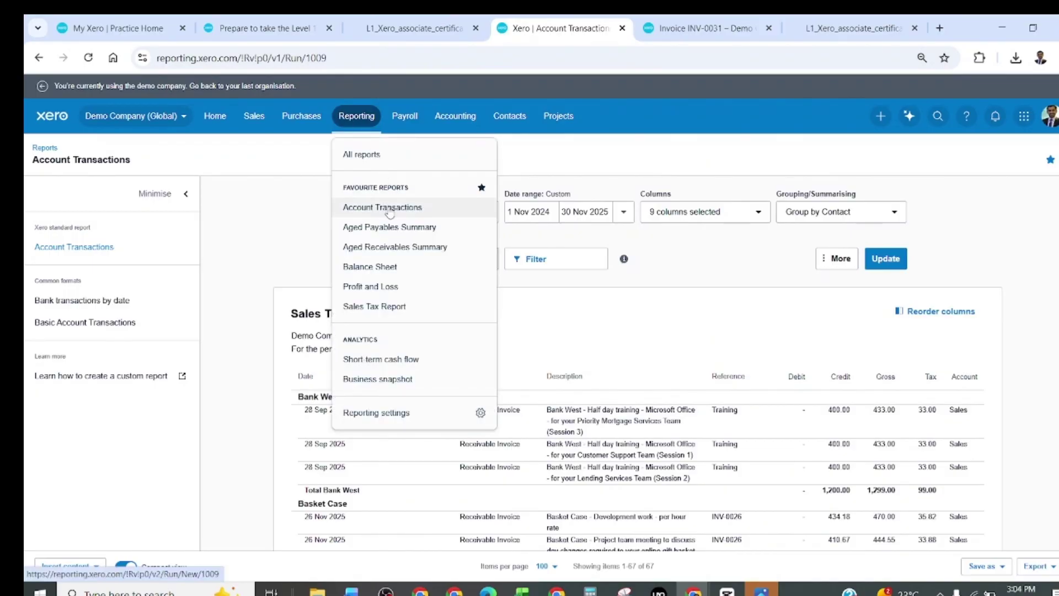
click(607, 300)
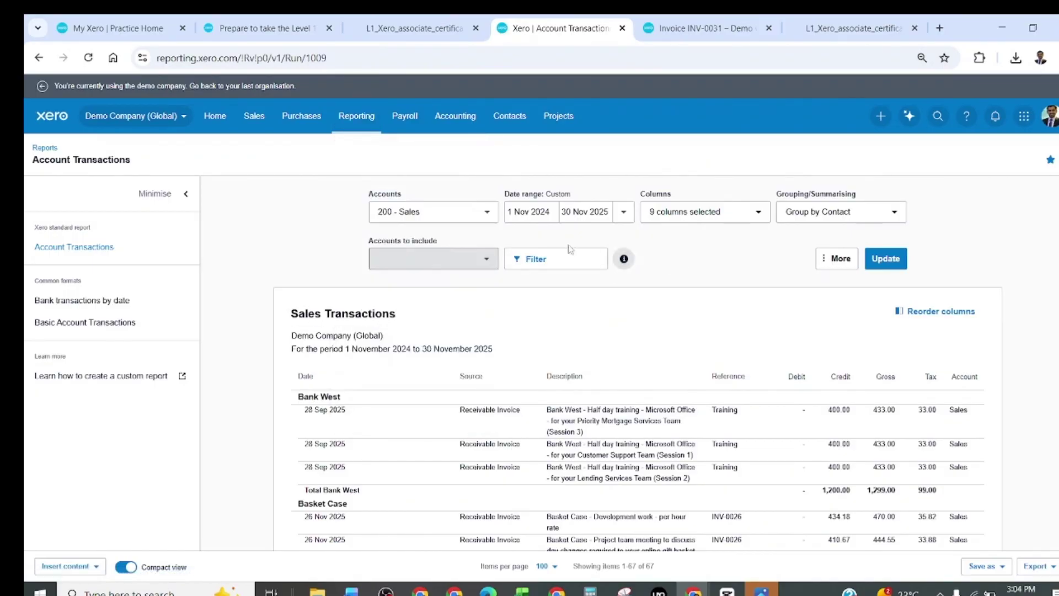
click(486, 212)
click(420, 340)
click(433, 408)
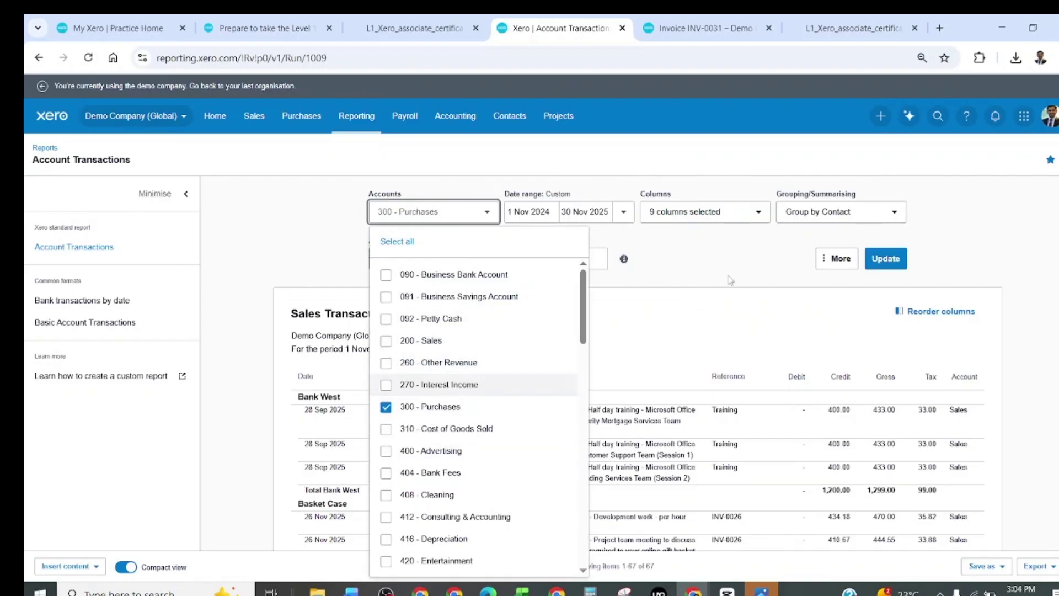
click(881, 268)
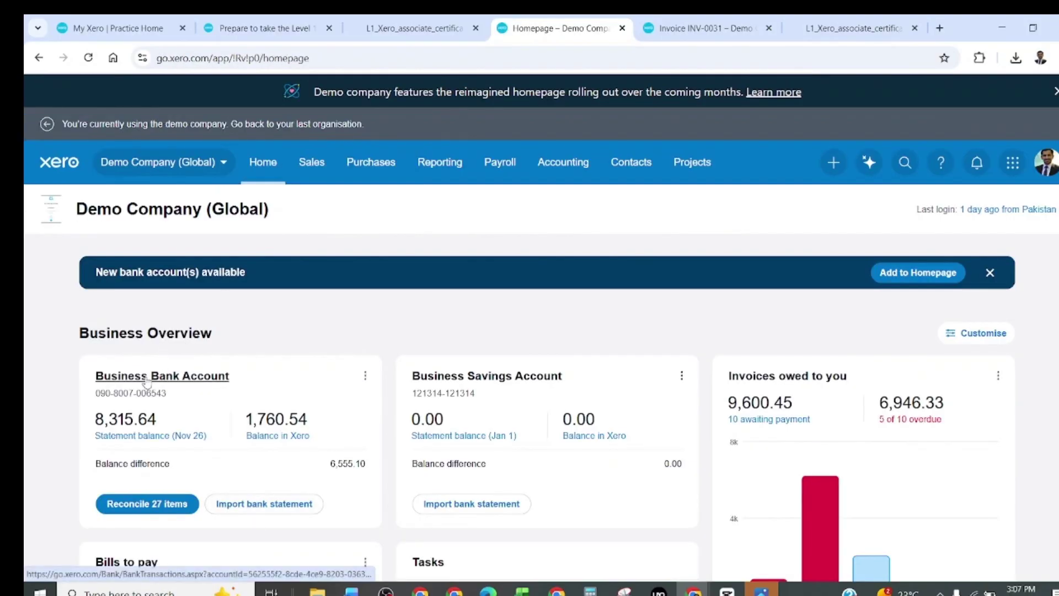
- Open the reconciliation of the 27 bank items and dismiss the reconciled-transactions tip
click(150, 504)
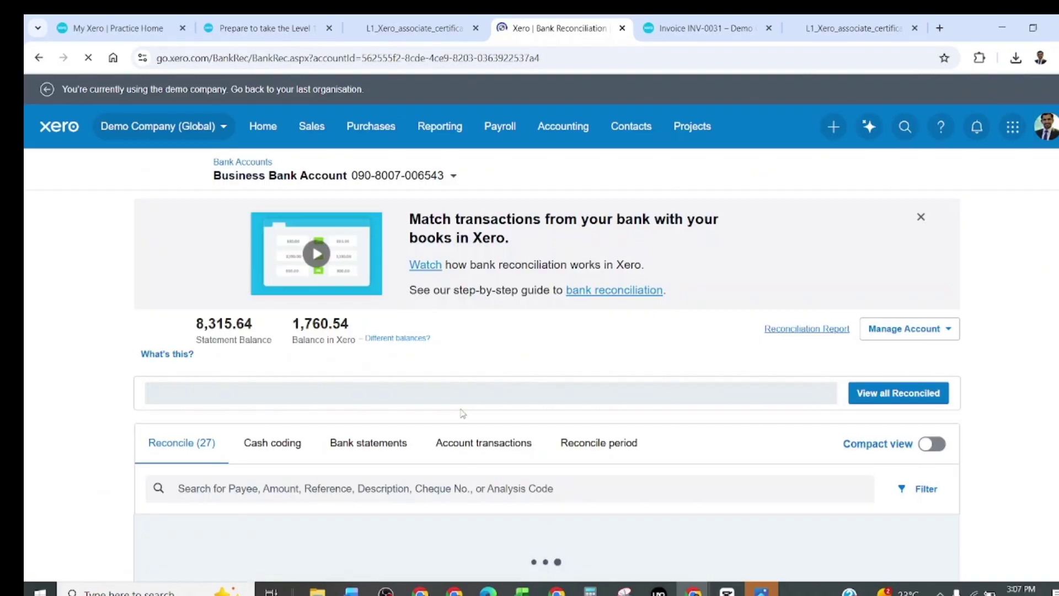
scroll(616, 337, down, 2)
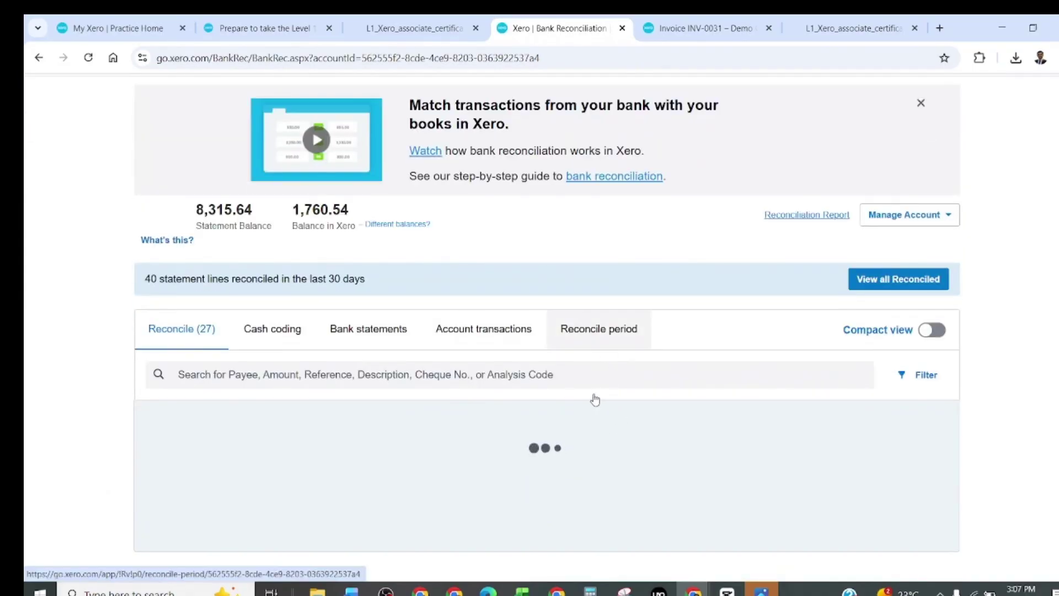
scroll(603, 353, down, 4)
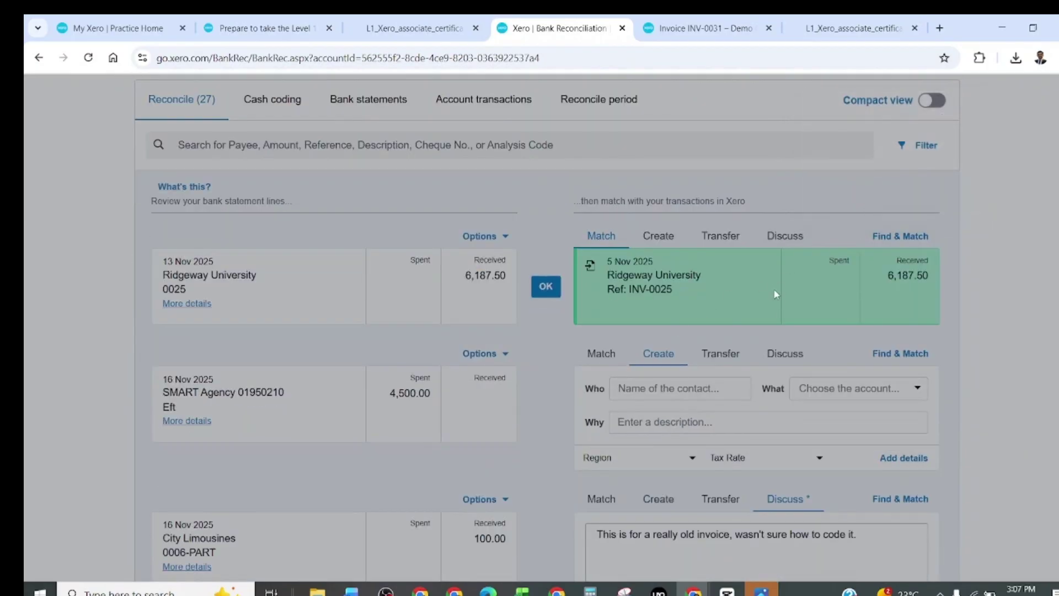
scroll(776, 294, down, 4)
scroll(736, 420, down, 16)
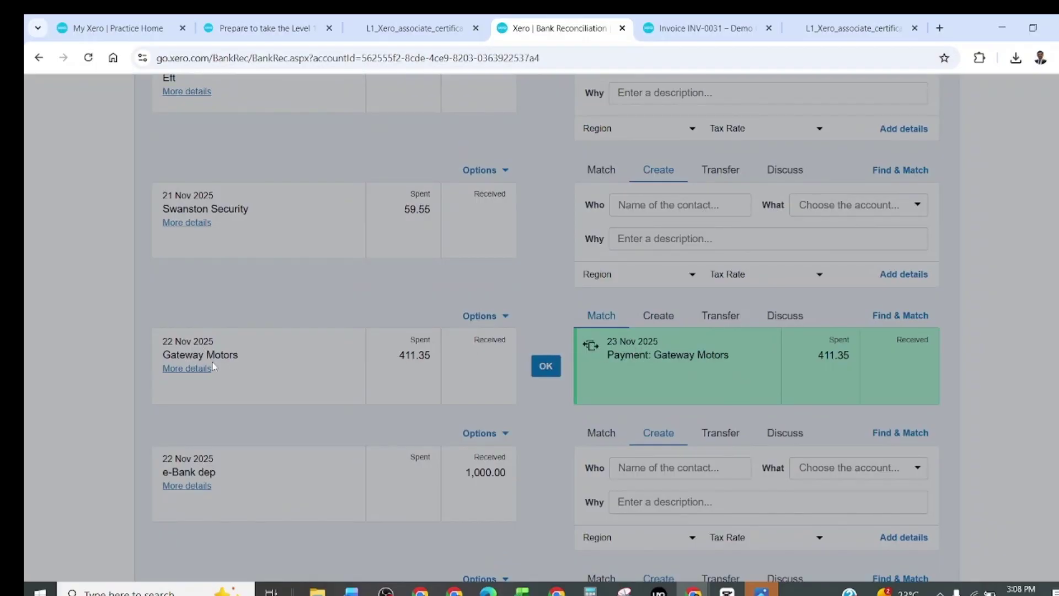
scroll(590, 366, up, 3)
scroll(590, 364, up, 3)
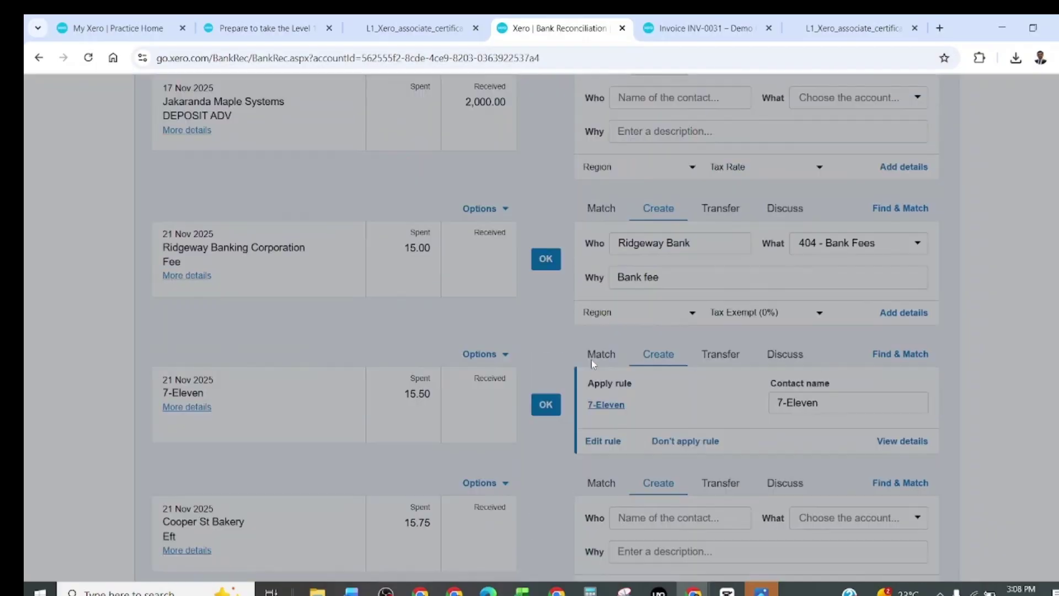
scroll(582, 356, up, 10)
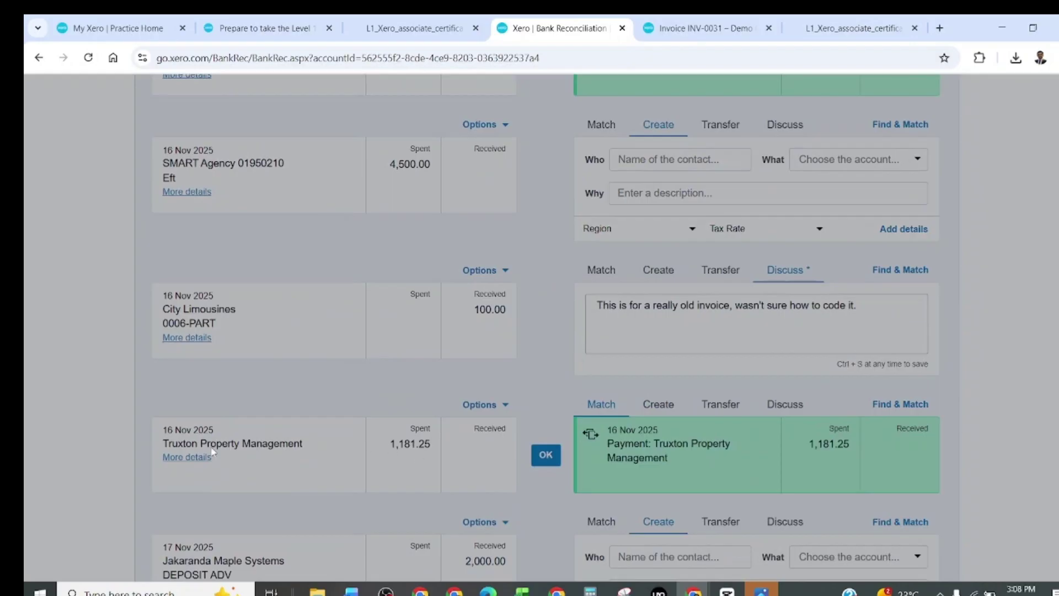
scroll(620, 428, up, 15)
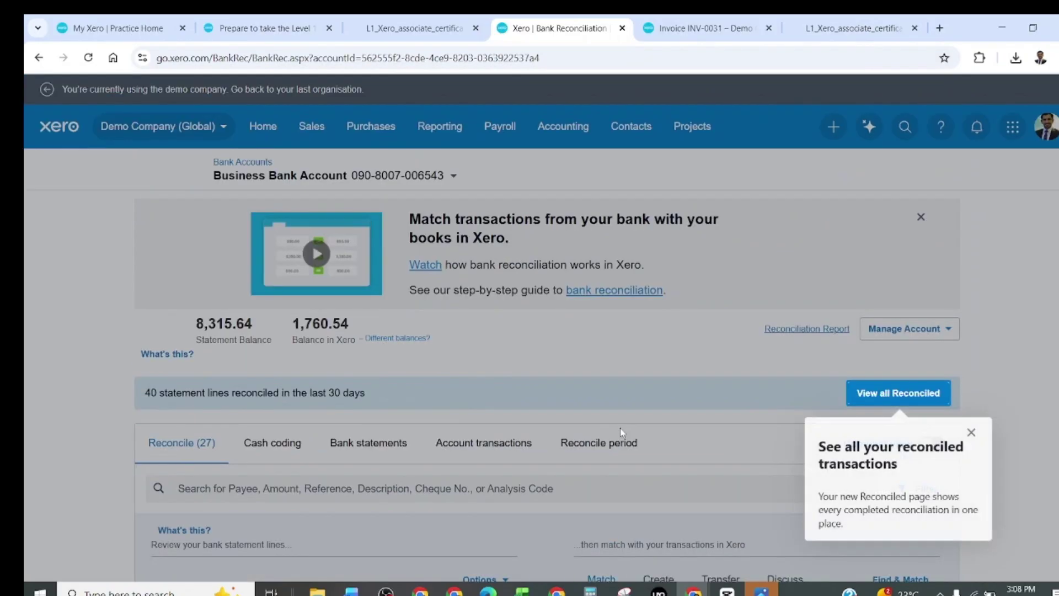
scroll(614, 423, down, 5)
click(969, 170)
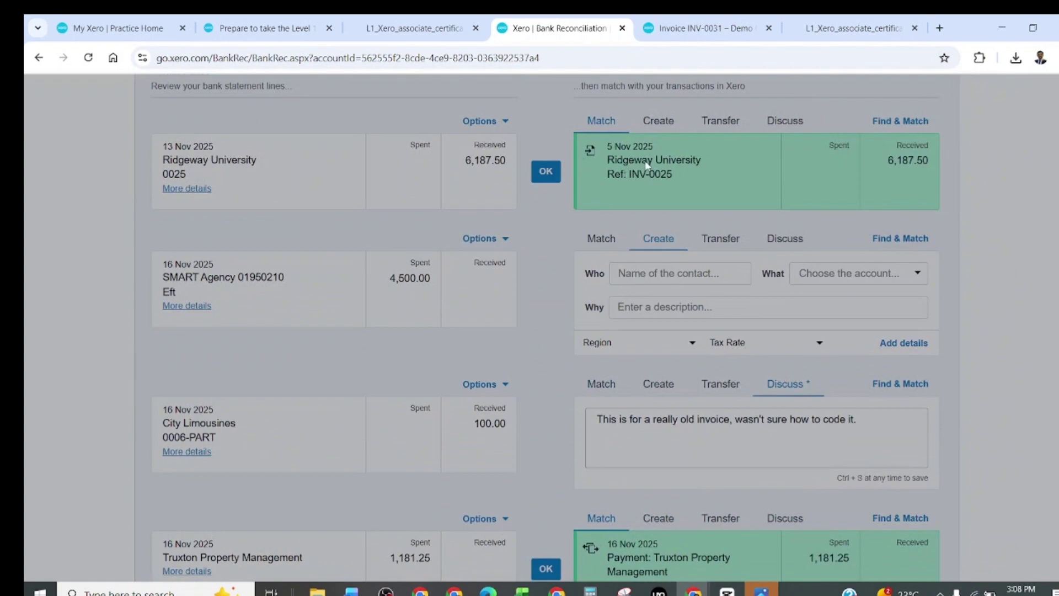
scroll(317, 199, up, 4)
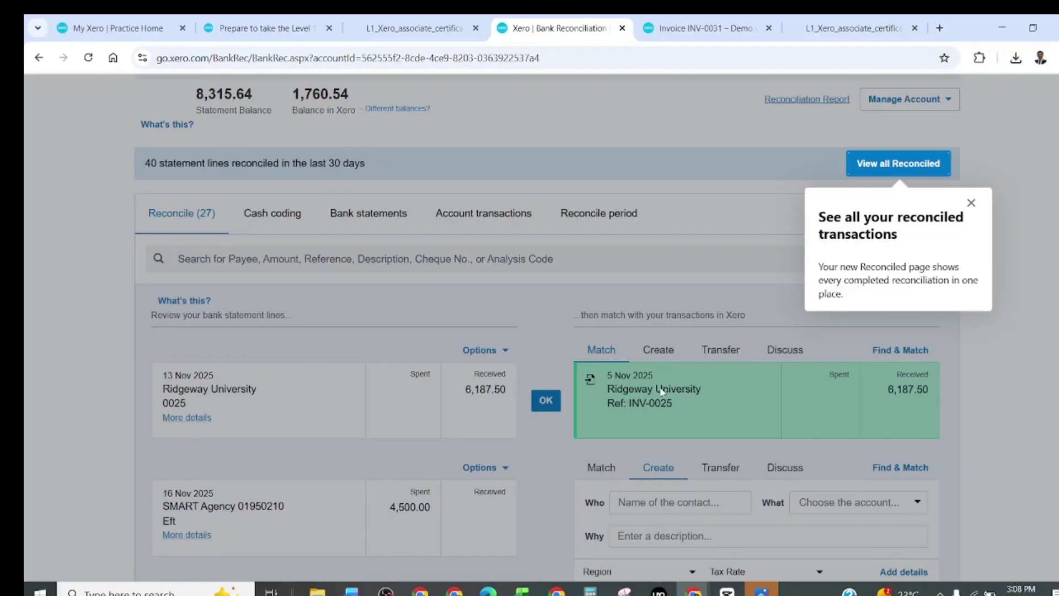
scroll(656, 395, down, 8)
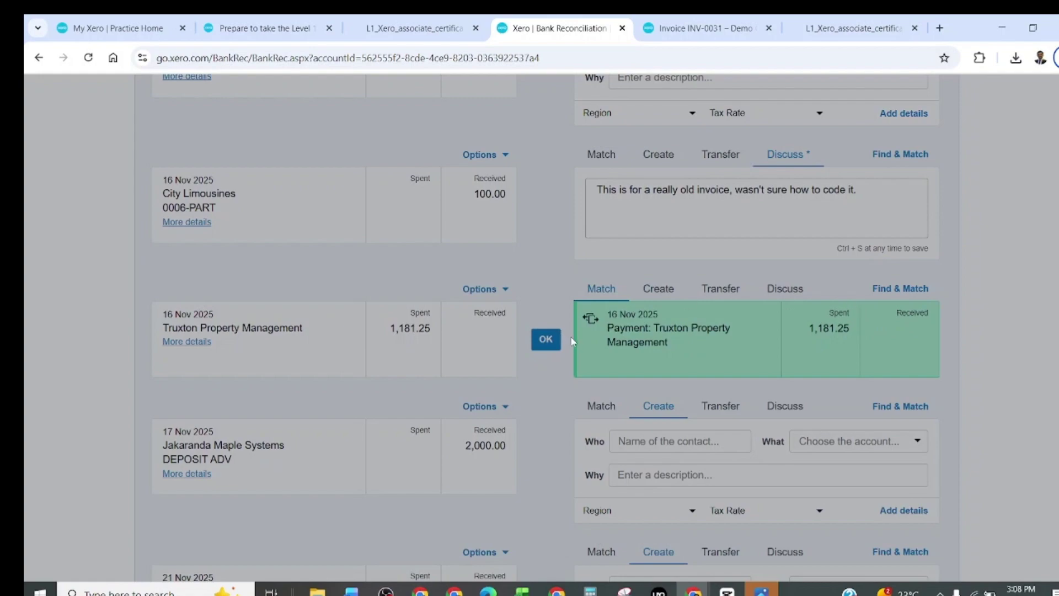
- Reconcile the matched Truxton Property Management, Gateway Motors and Ridgeway University lines
click(545, 341)
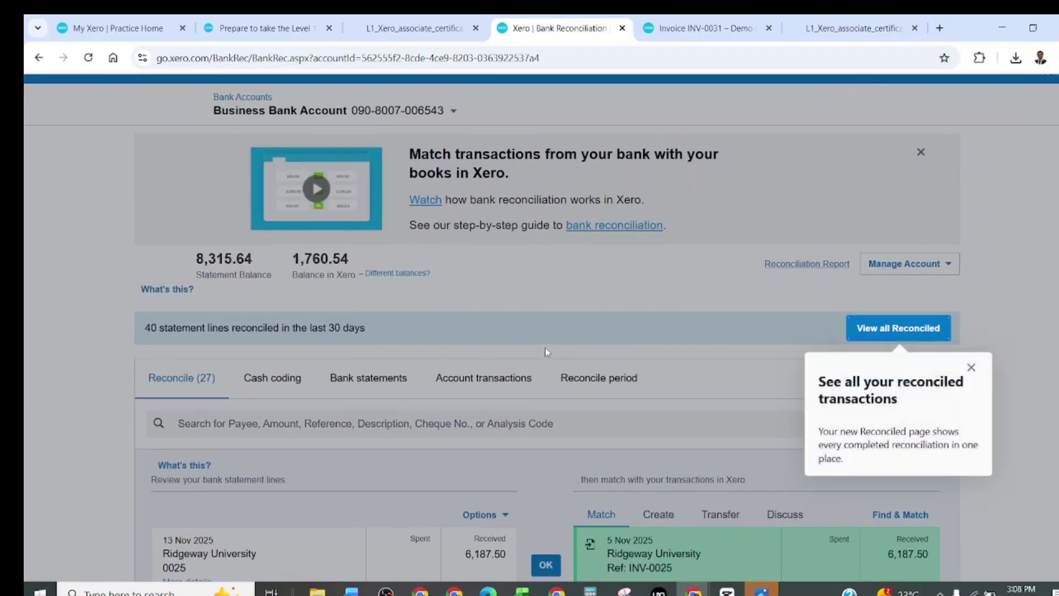
click(972, 367)
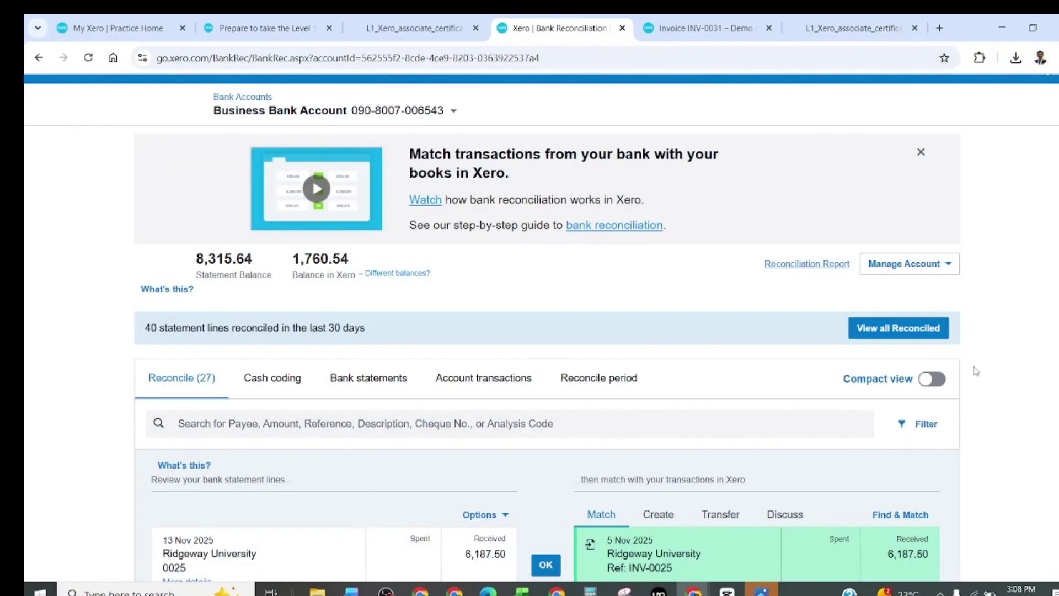
scroll(719, 392, down, 10)
scroll(719, 393, up, 4)
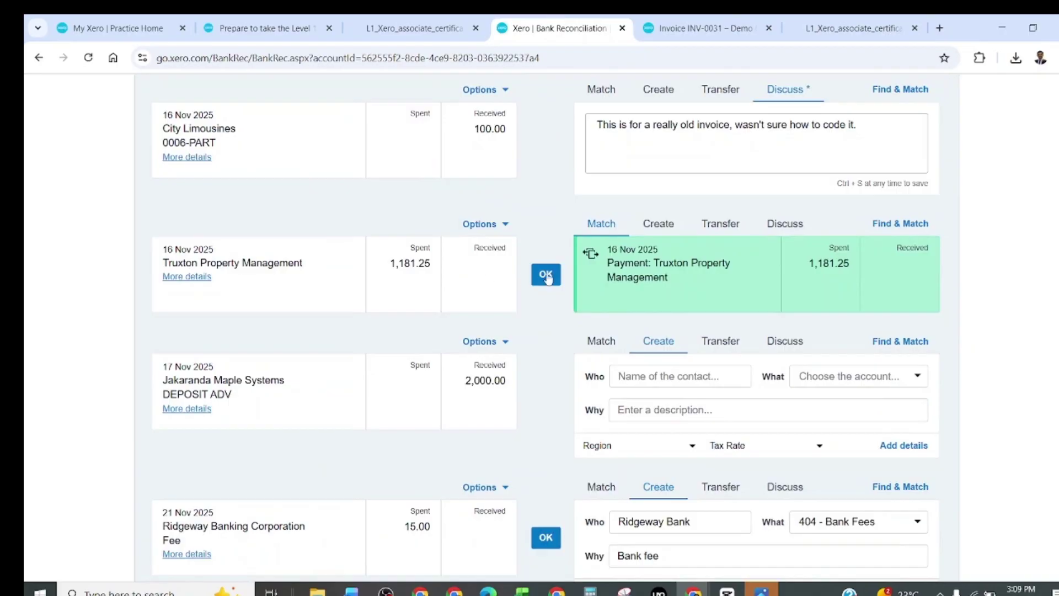
click(205, 275)
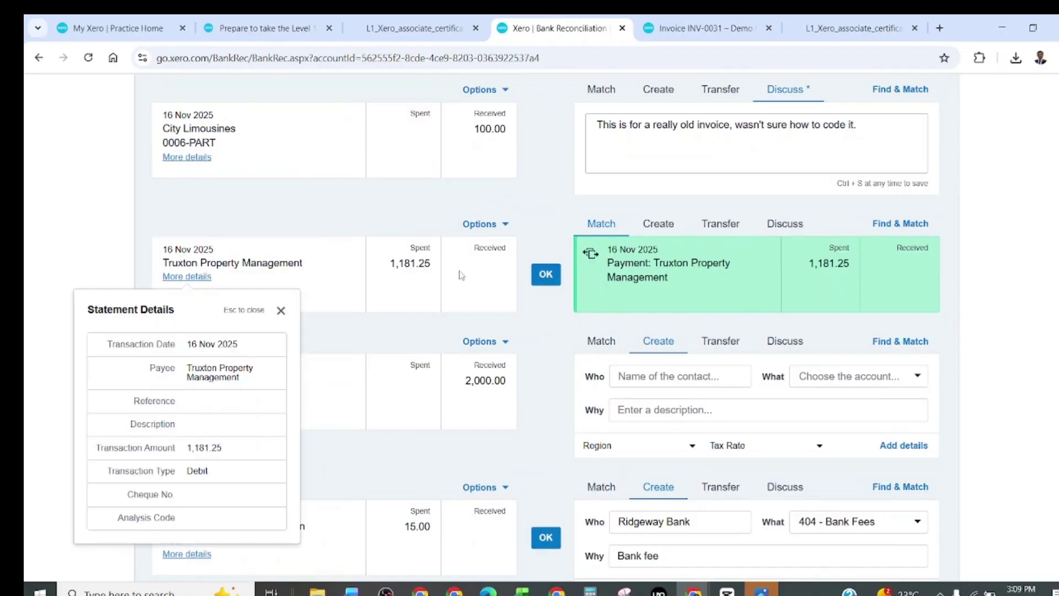
click(282, 310)
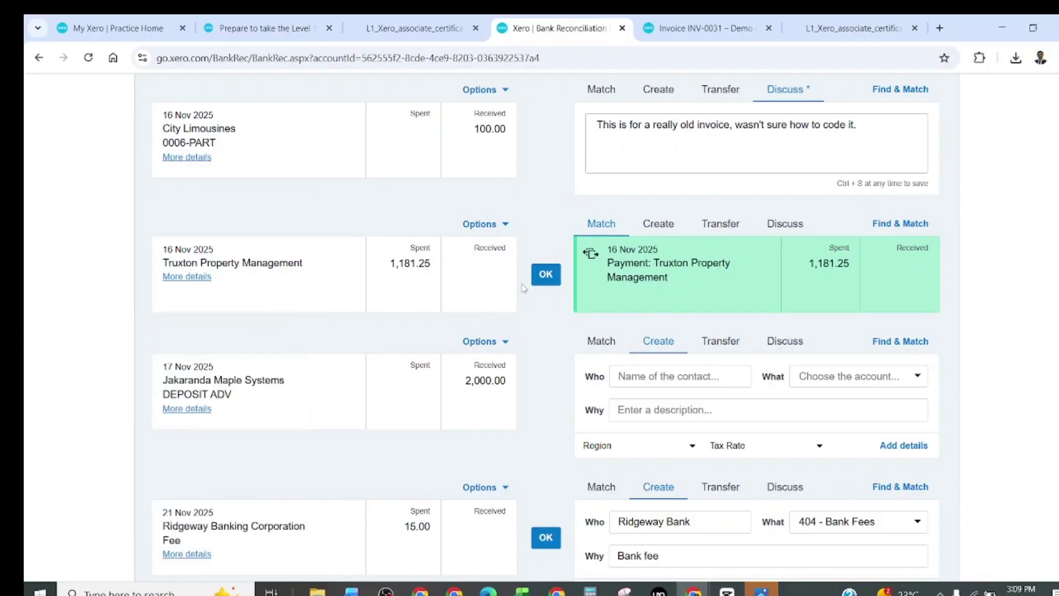
click(546, 279)
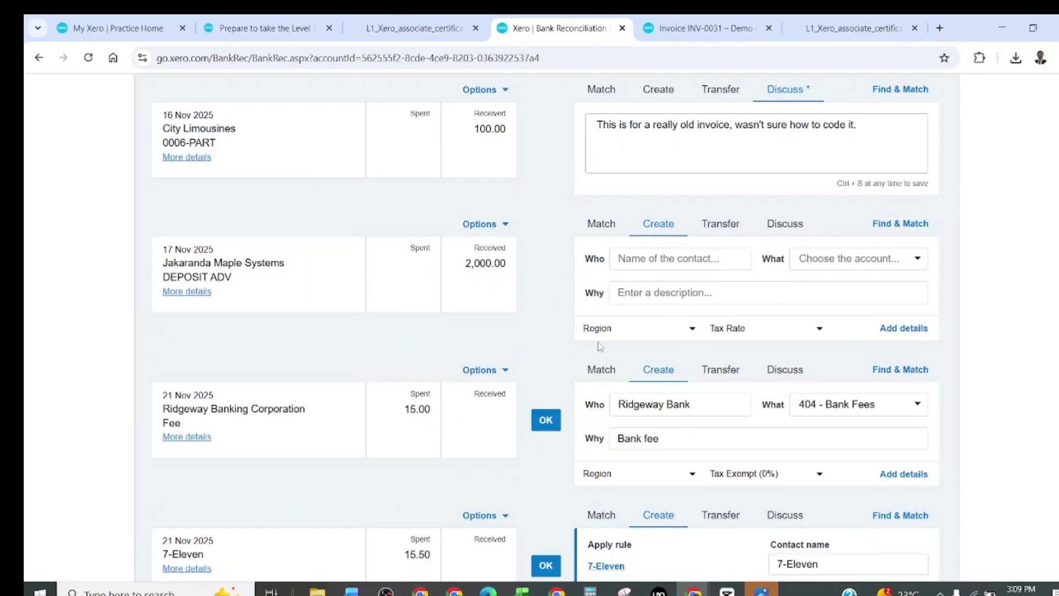
scroll(610, 296, down, 4)
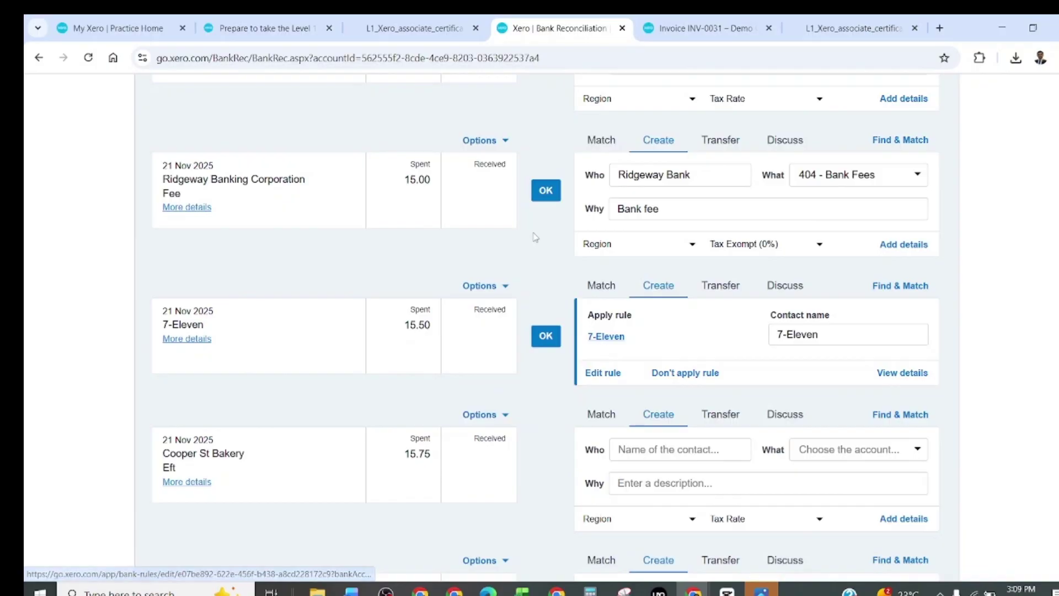
scroll(546, 265, down, 8)
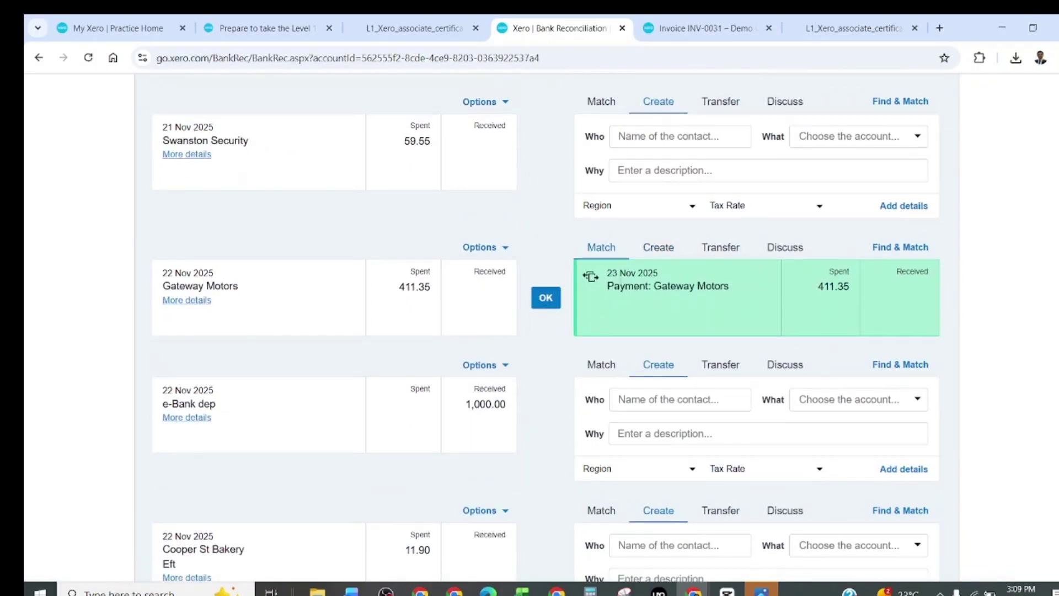
click(197, 303)
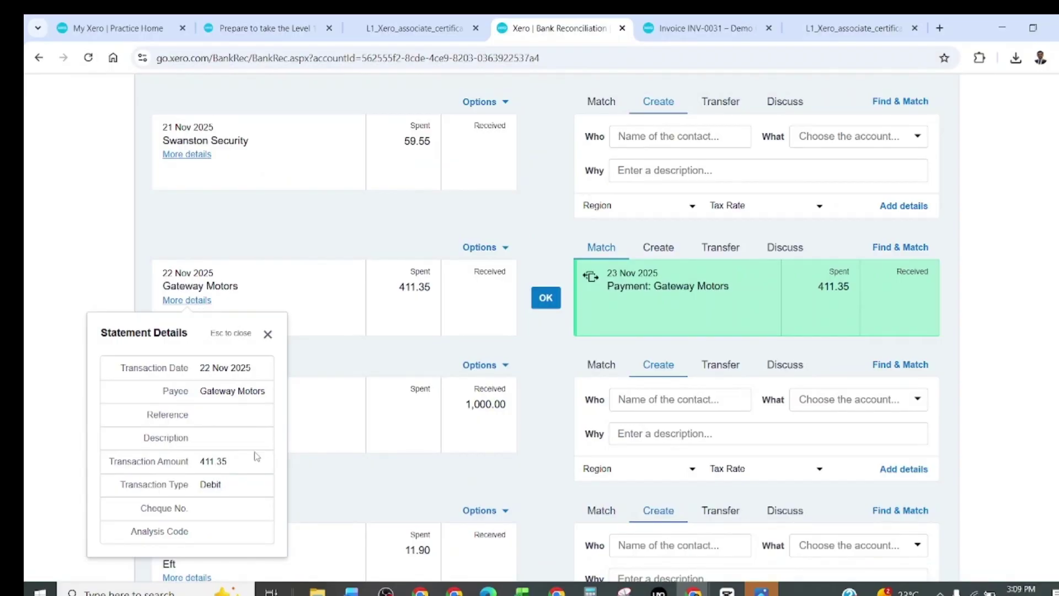
click(543, 303)
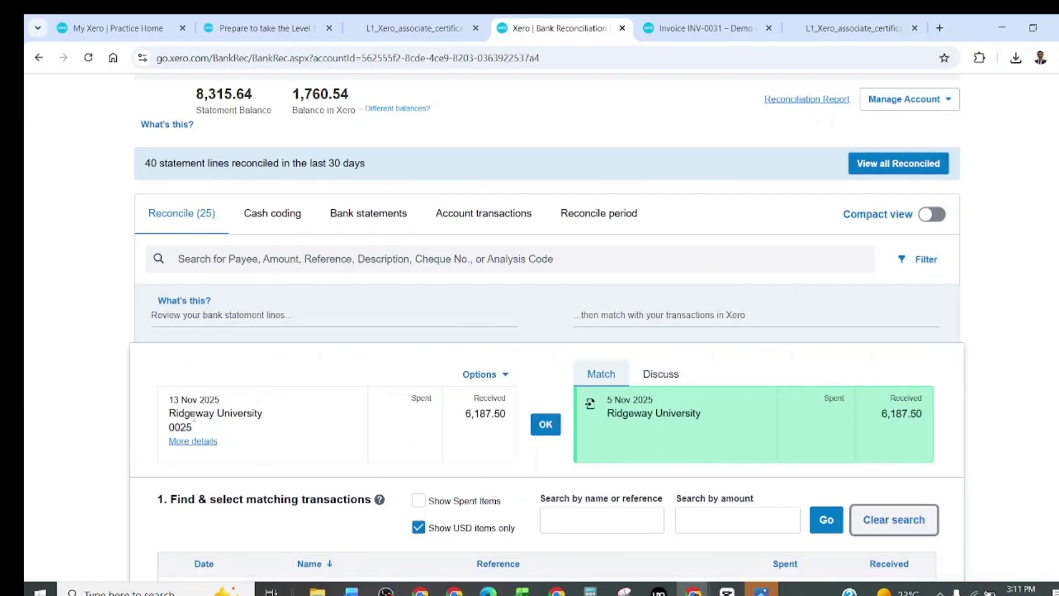
click(547, 431)
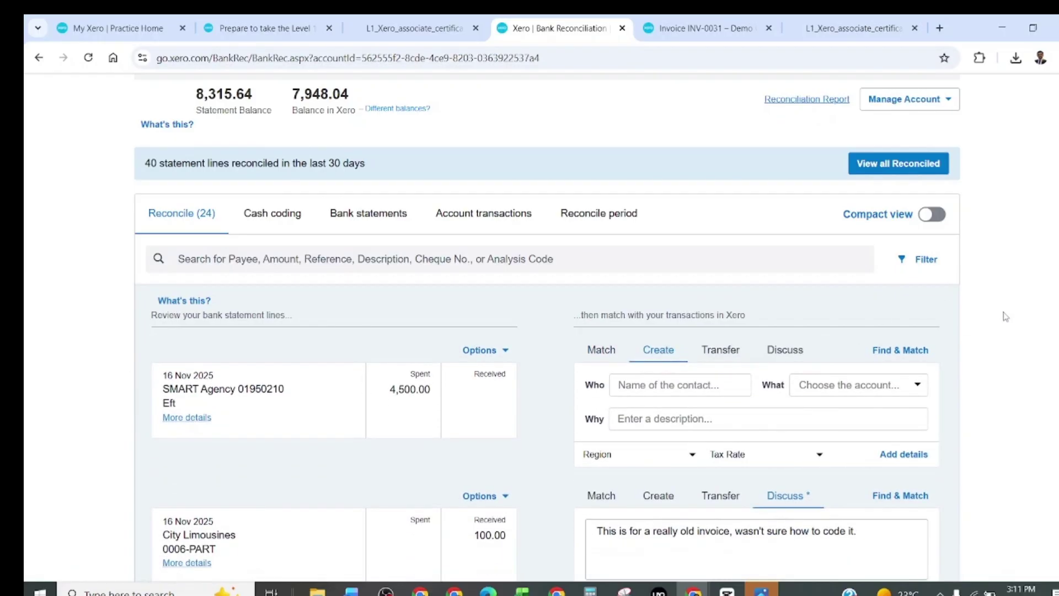
- Copy the 7,948.04 Balance in Xero and bring the certification assessment document forward
scroll(778, 310, up, 5)
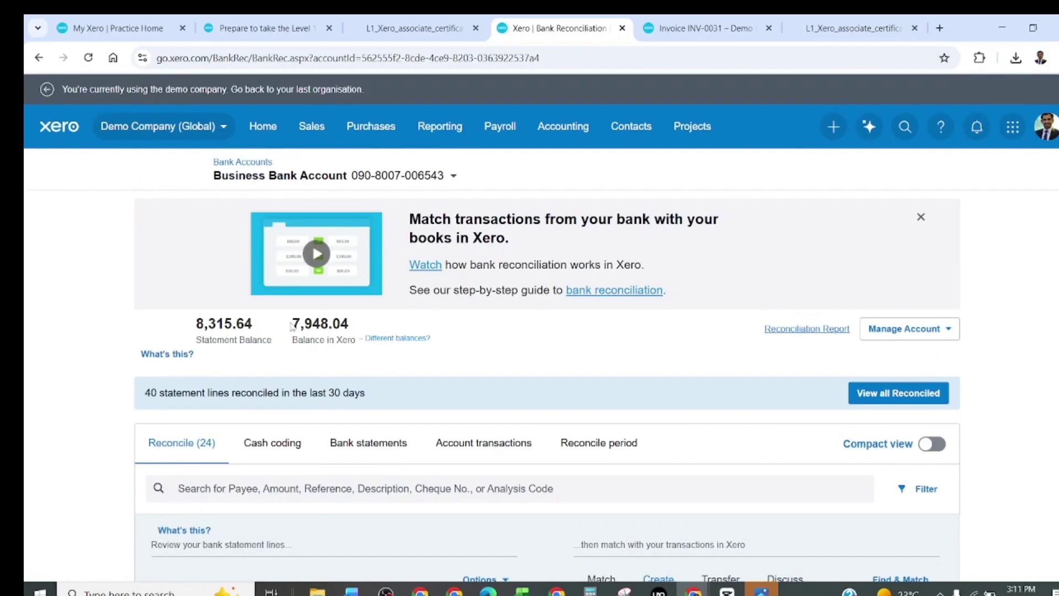
drag(293, 323, 333, 323)
click(348, 322)
double_click(348, 322)
key(ctrl+c)
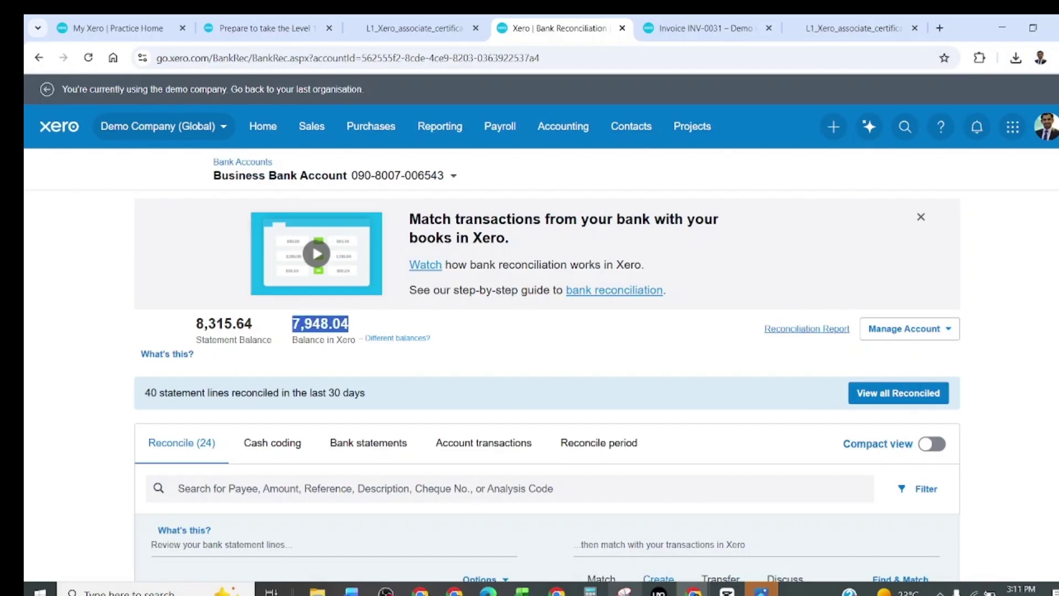
click(351, 592)
click(424, 534)
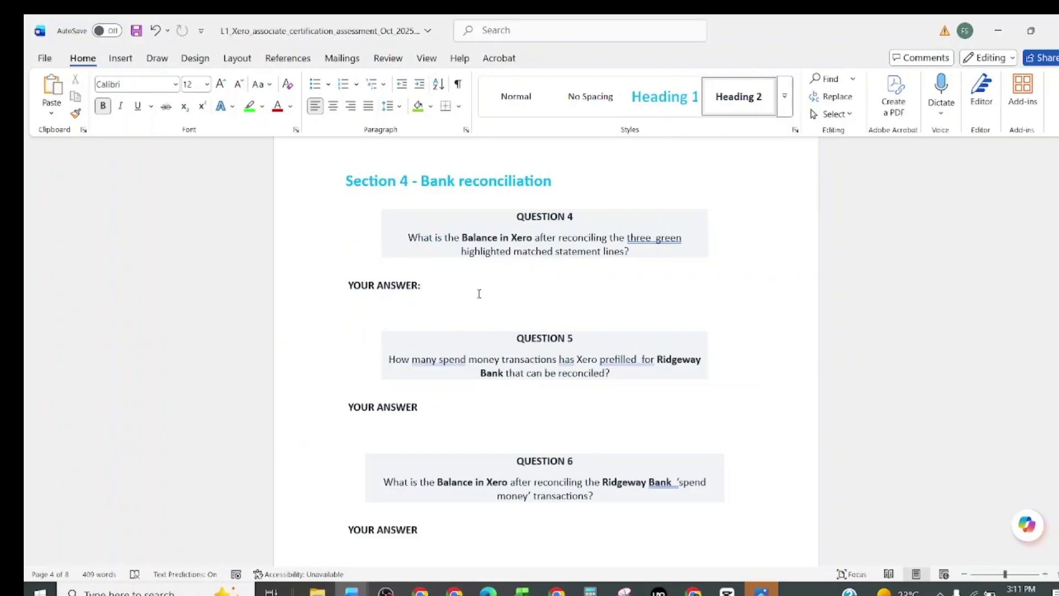
- Paste 7,948.04 as the Question 4 answer in the assessment document
key(ctrl+v)
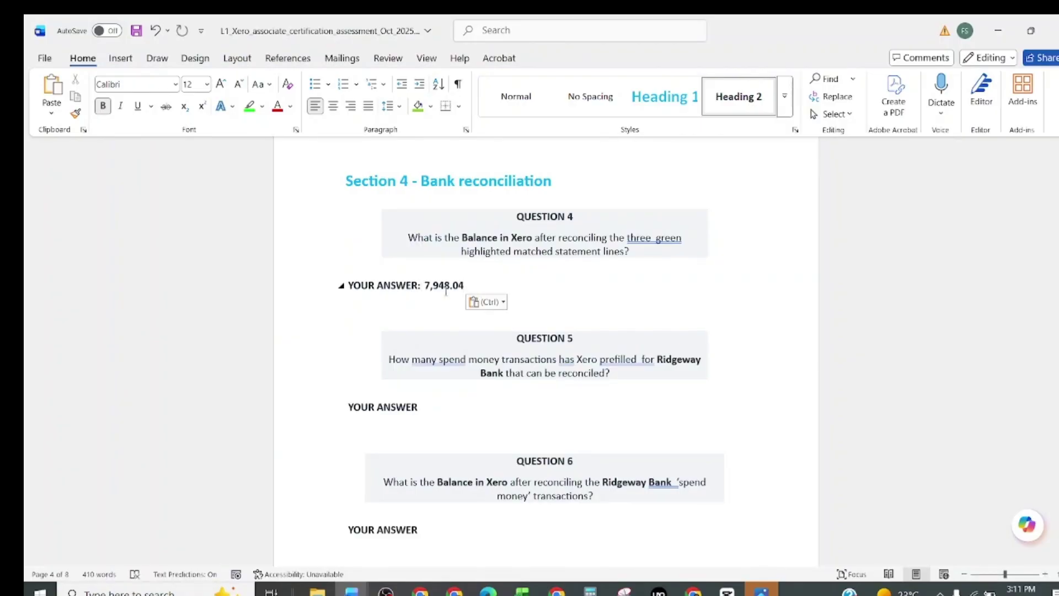
drag(425, 285, 464, 285)
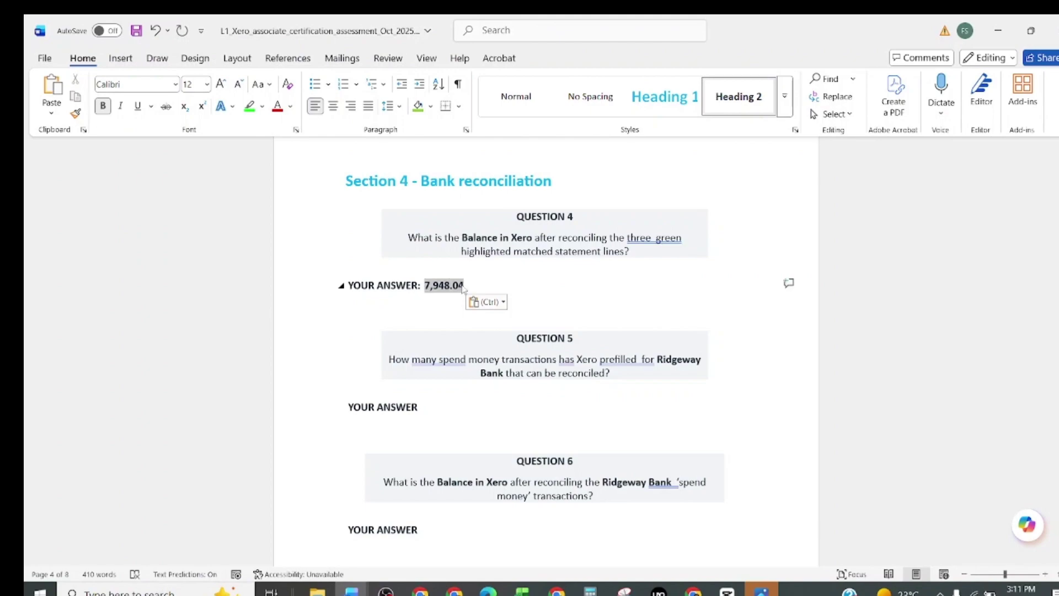
click(468, 300)
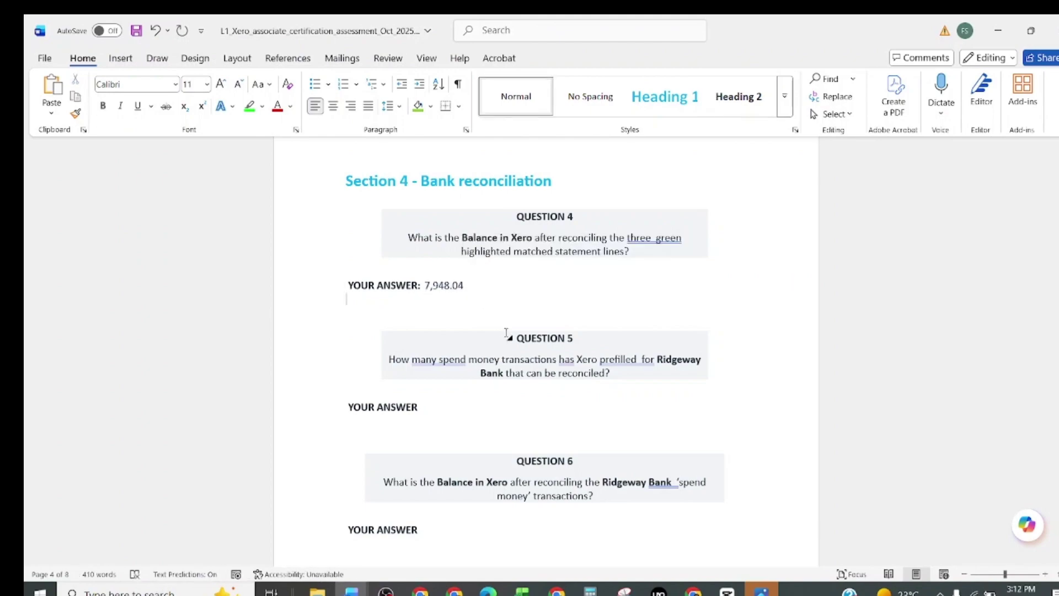
scroll(521, 343, down, 3)
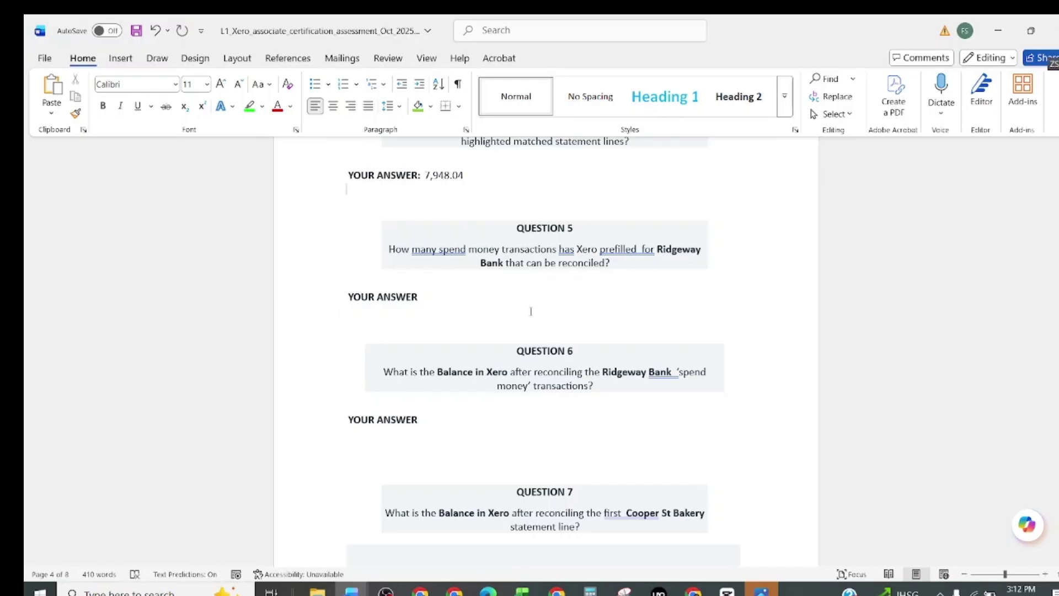
key(alt+s)
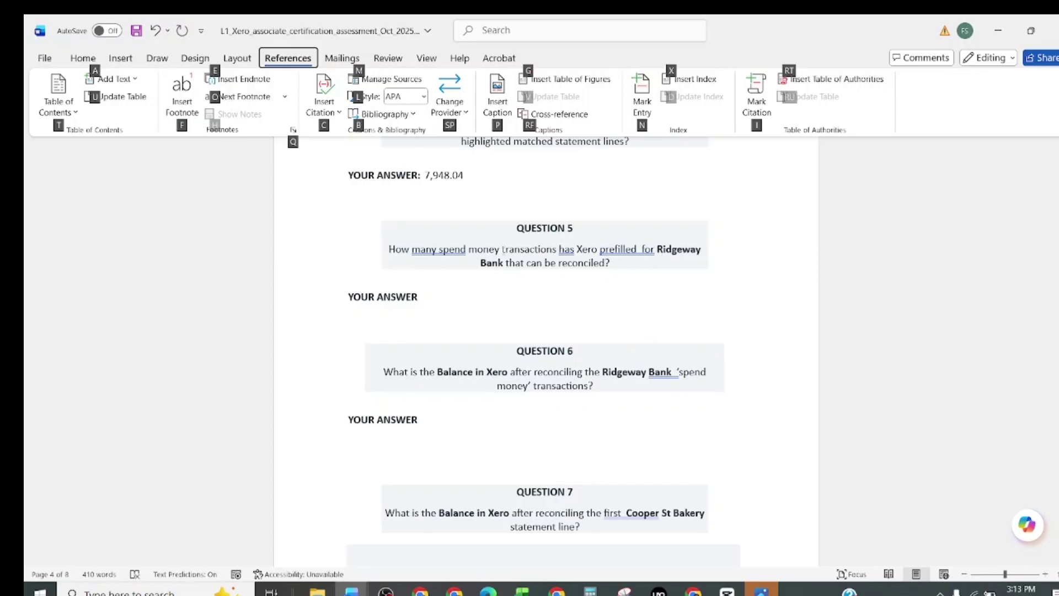
- Search Xero for 'ridgeway' and paste the first 15.00 fee into Question 5's answer
key(alt+Tab)
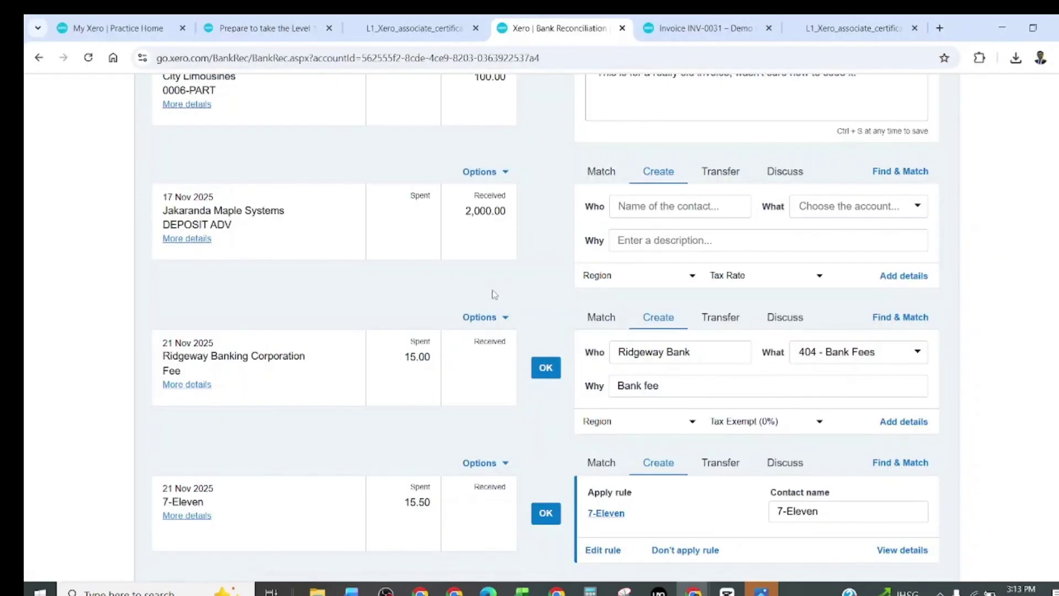
scroll(717, 251, up, 10)
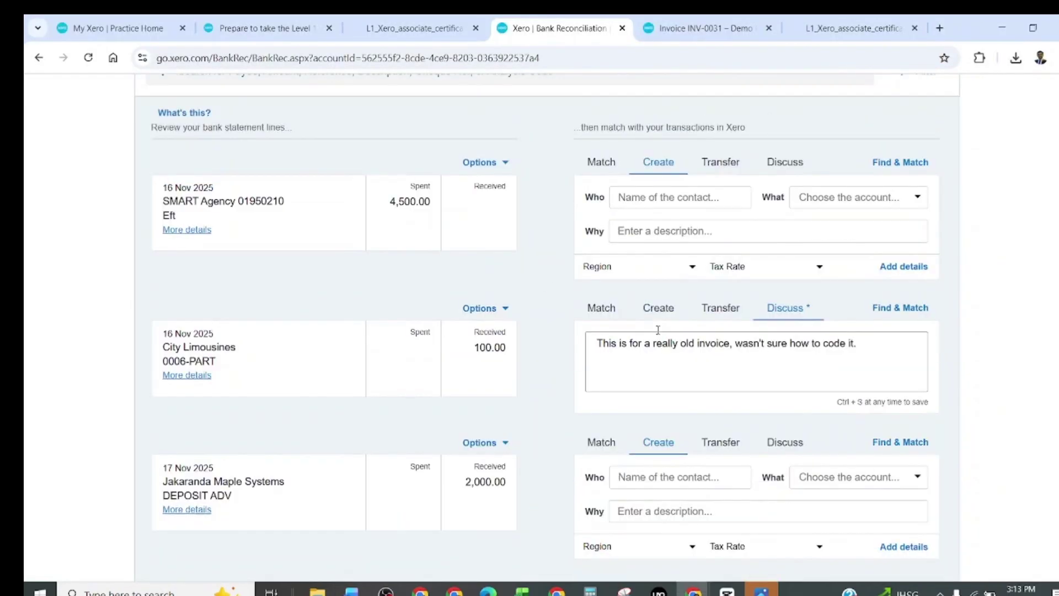
key(ctrl+f)
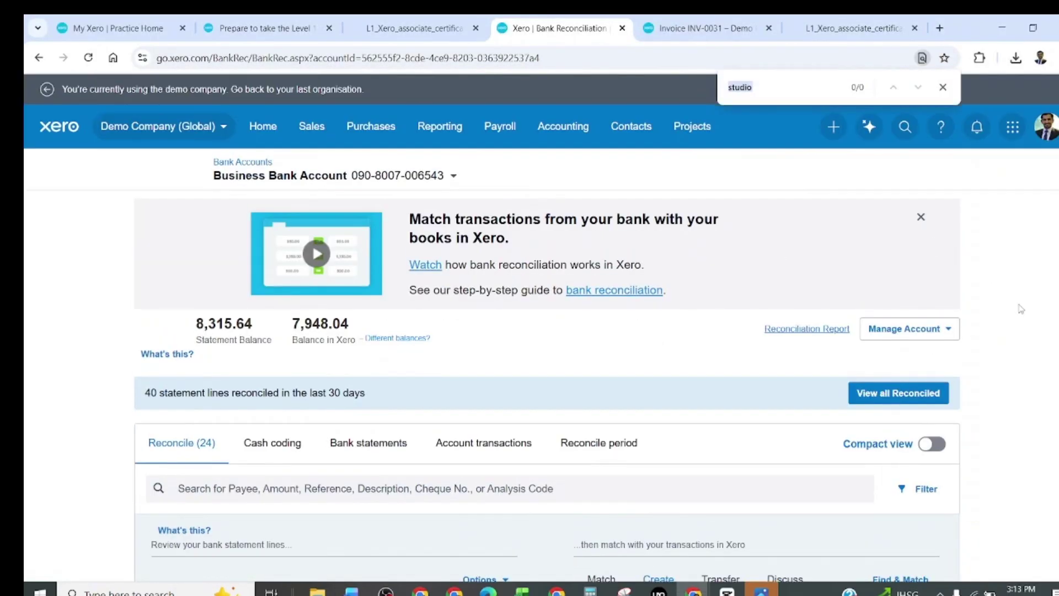
text(rid)
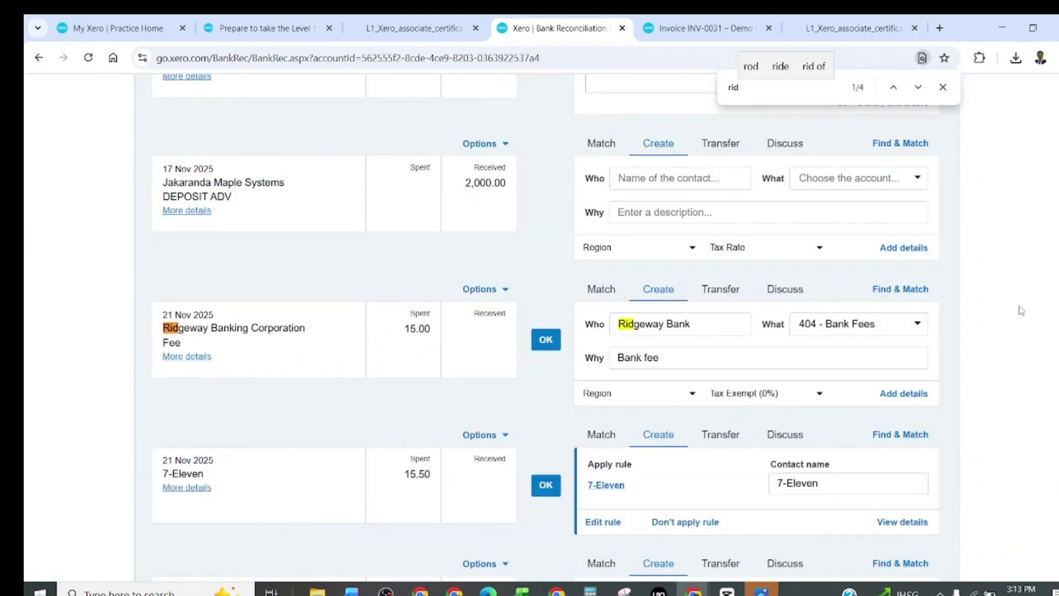
text(geway)
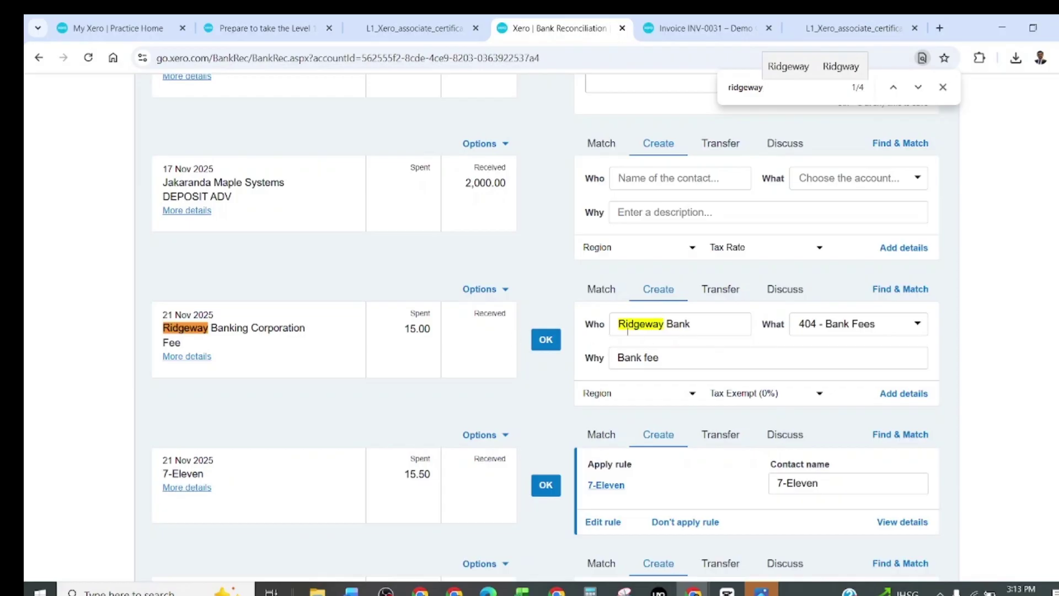
drag(403, 329, 430, 330)
key(ctrl+c)
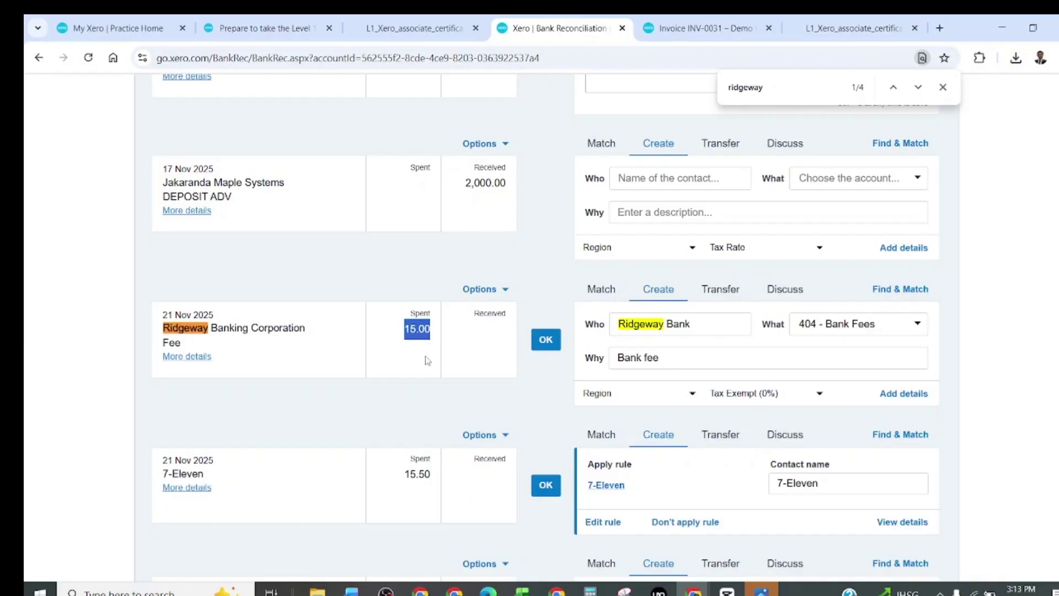
key(alt+Tab)
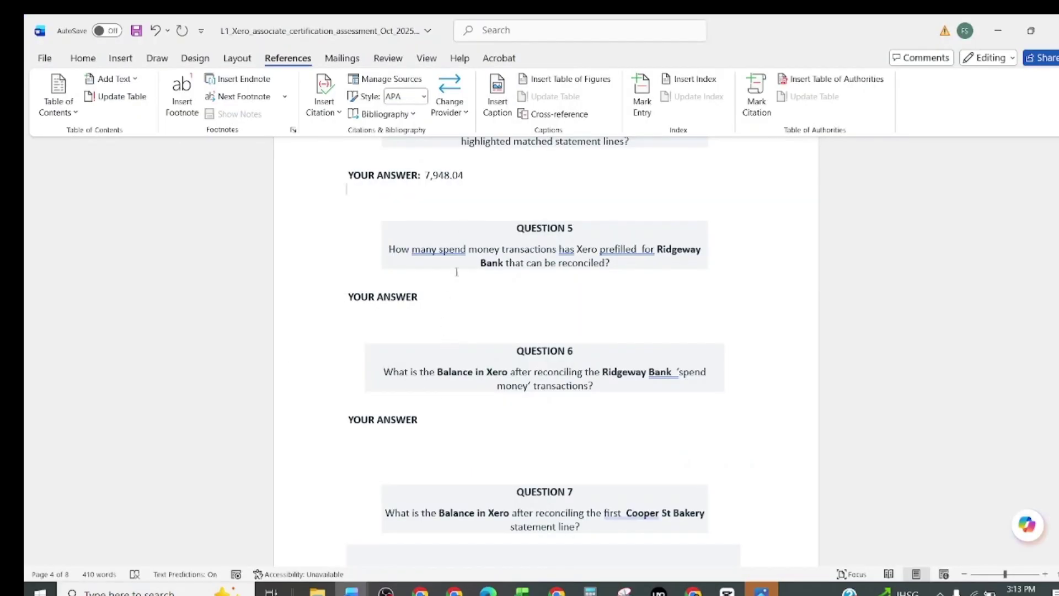
click(485, 314)
key(ctrl+v)
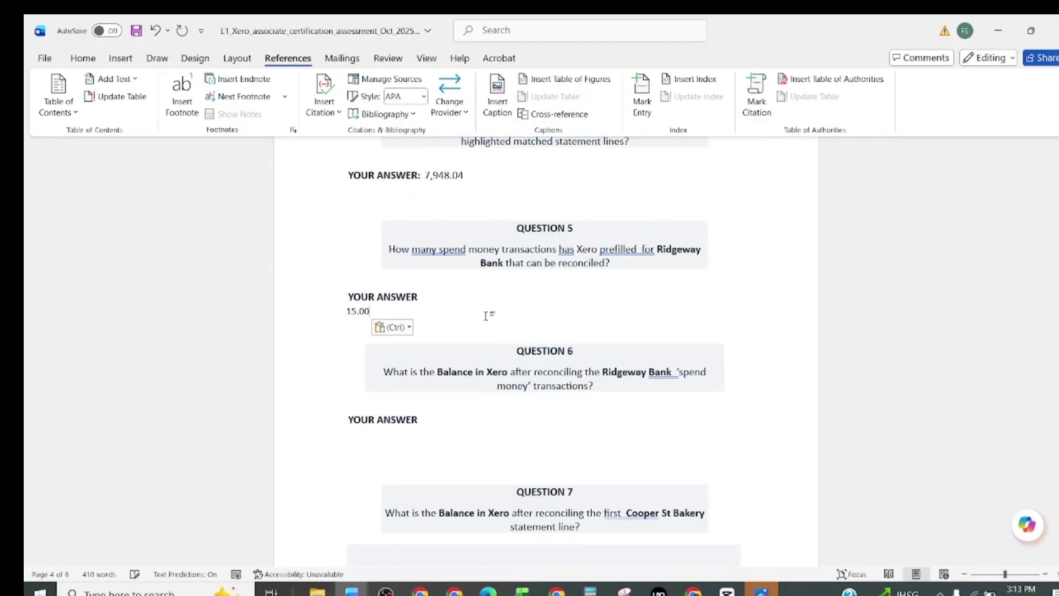
- Find the 26 Nov Ridgeway Bank fee and paste its 15.00 after the first amount
key(alt+Tab)
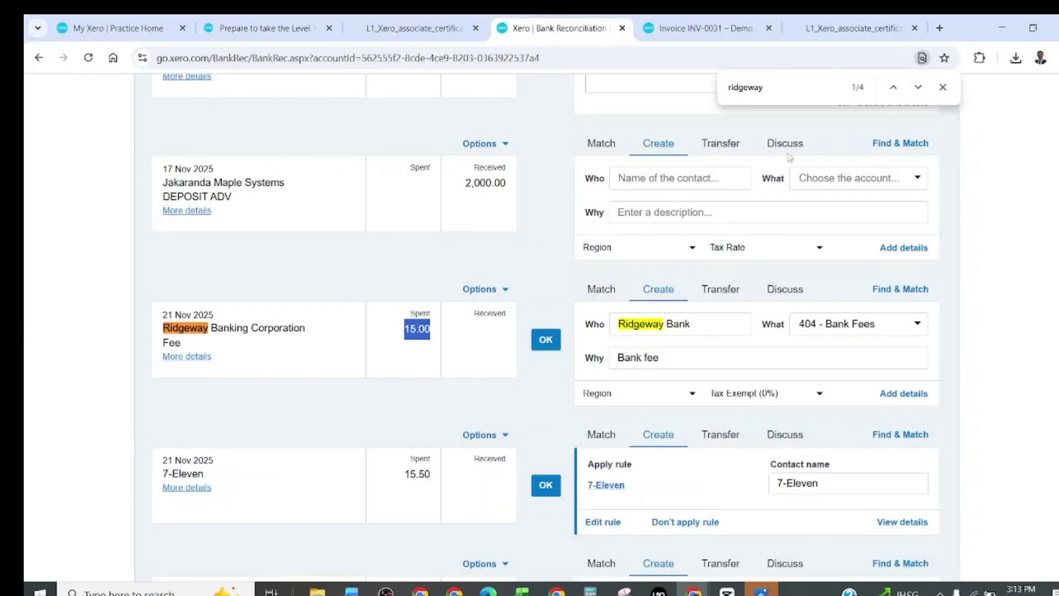
key(Return)
key(Return)
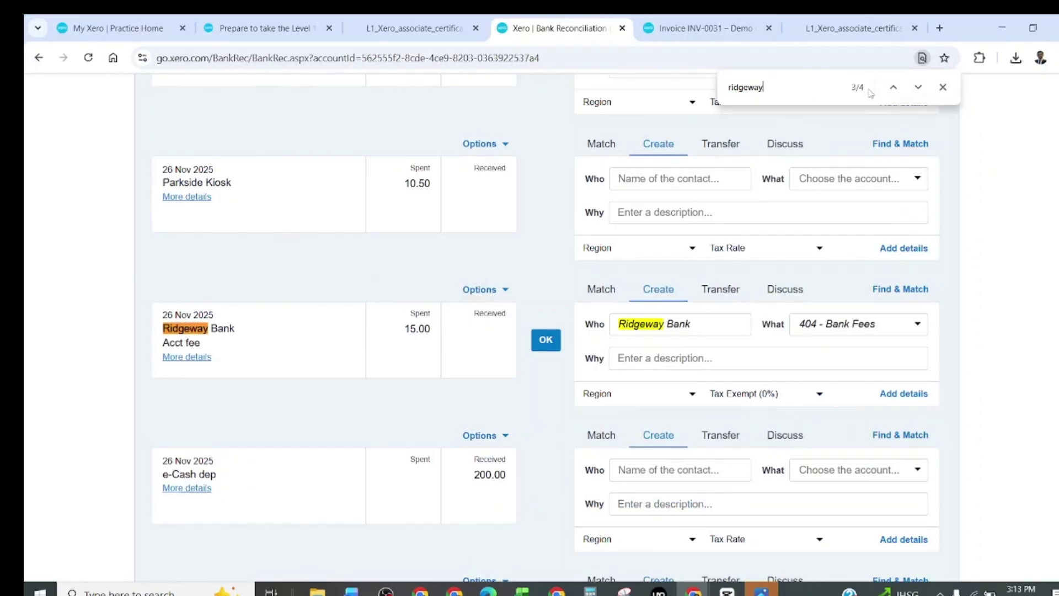
click(893, 87)
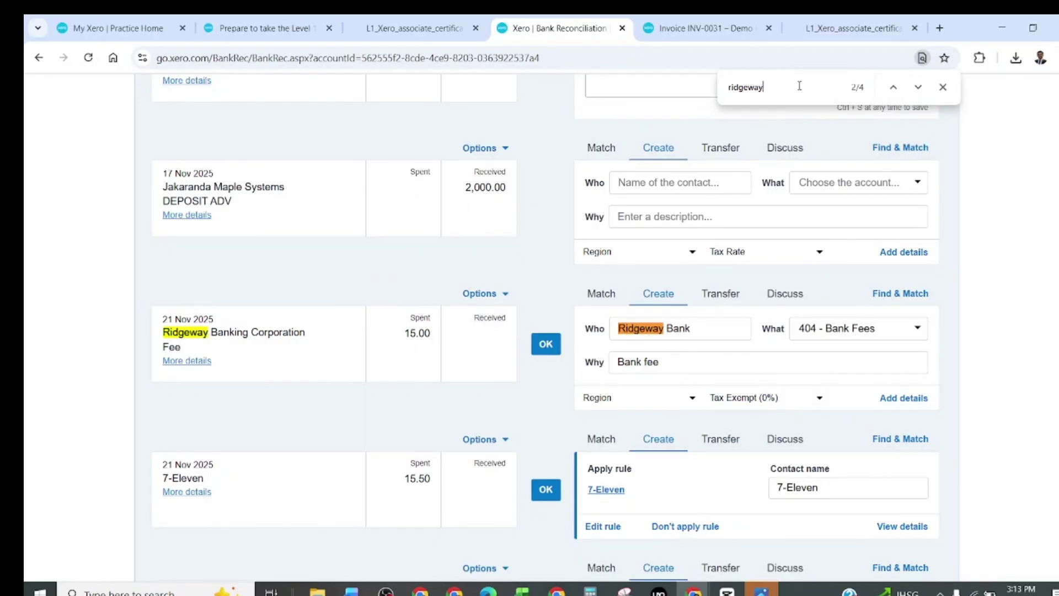
key(Return)
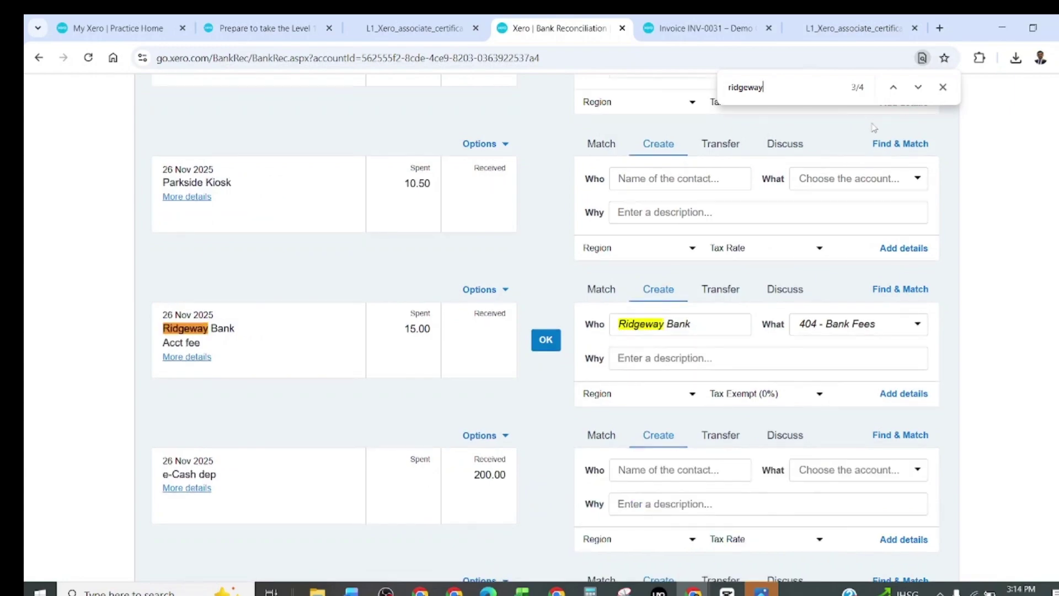
drag(405, 329, 428, 330)
key(ctrl+c)
key(alt+Tab)
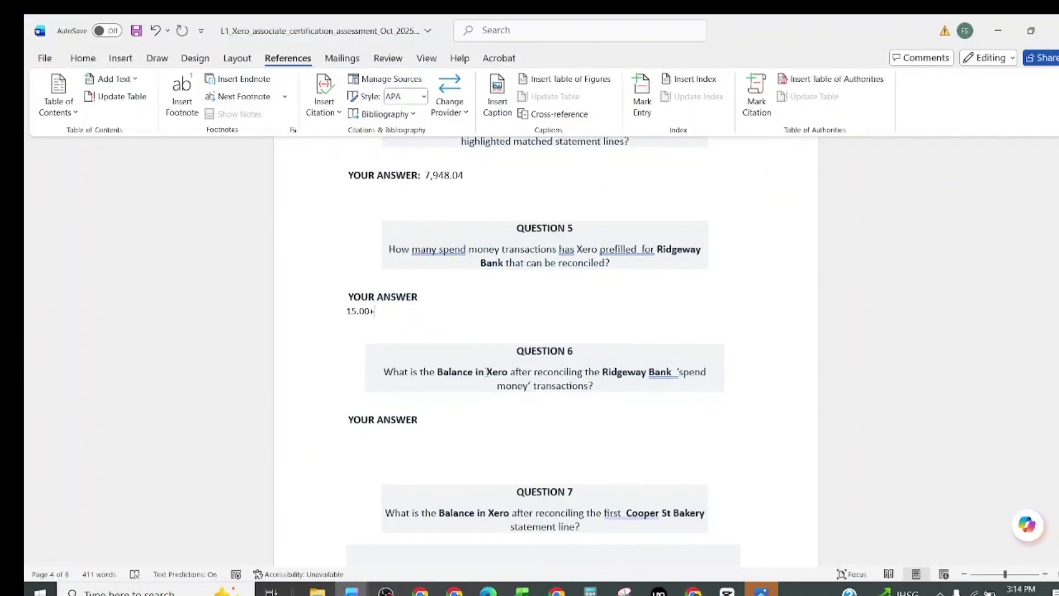
key(ctrl+v)
key(alt+Tab)
click(776, 88)
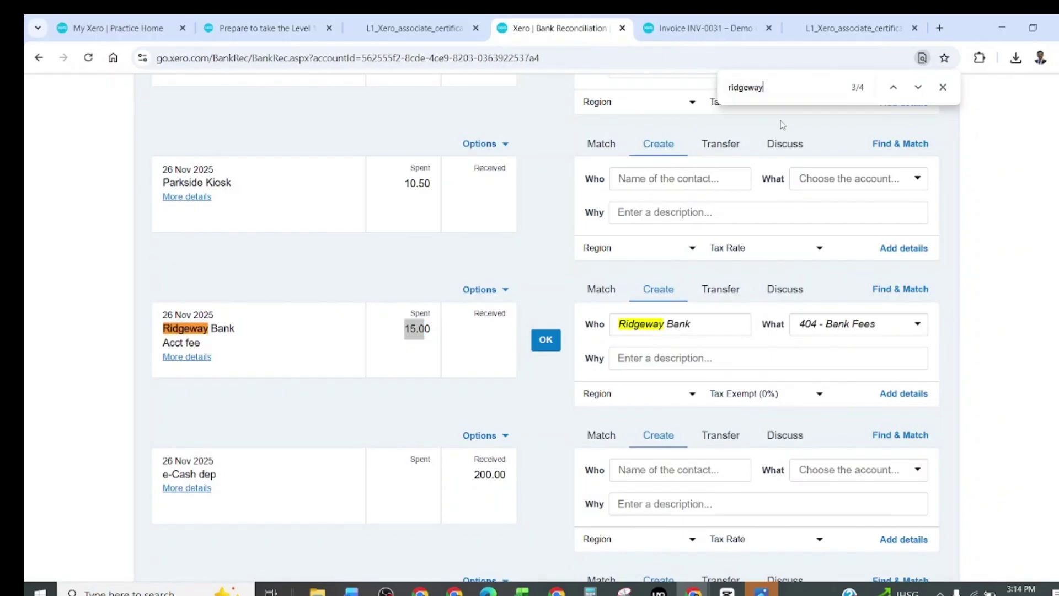
key(Return)
key(Return)
key(Return)
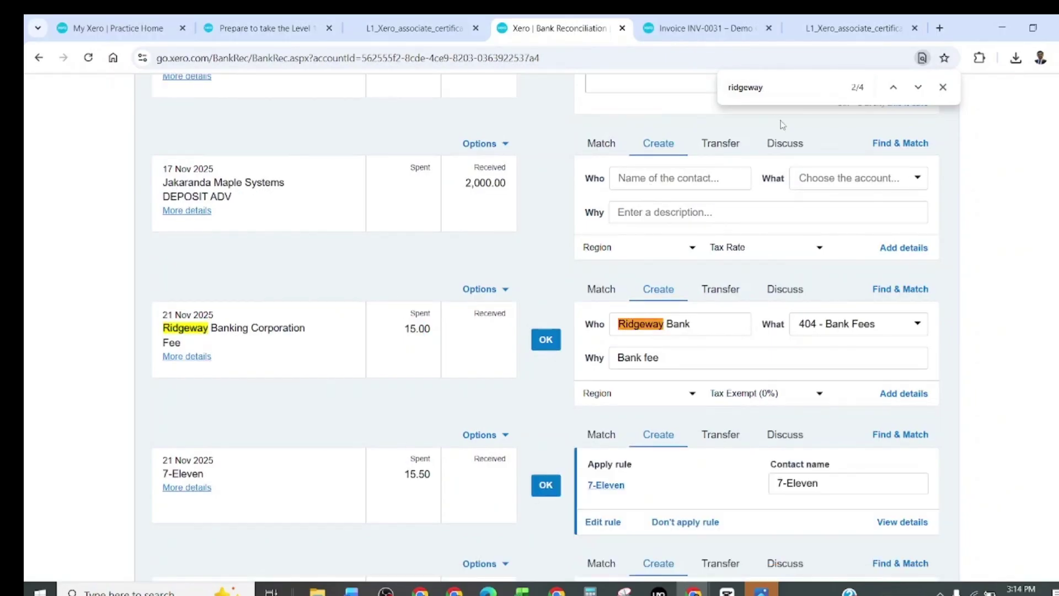
- Finish Question 5 with '=30' and add a colon after Question 6's YOUR ANSWER label
key(alt+Tab)
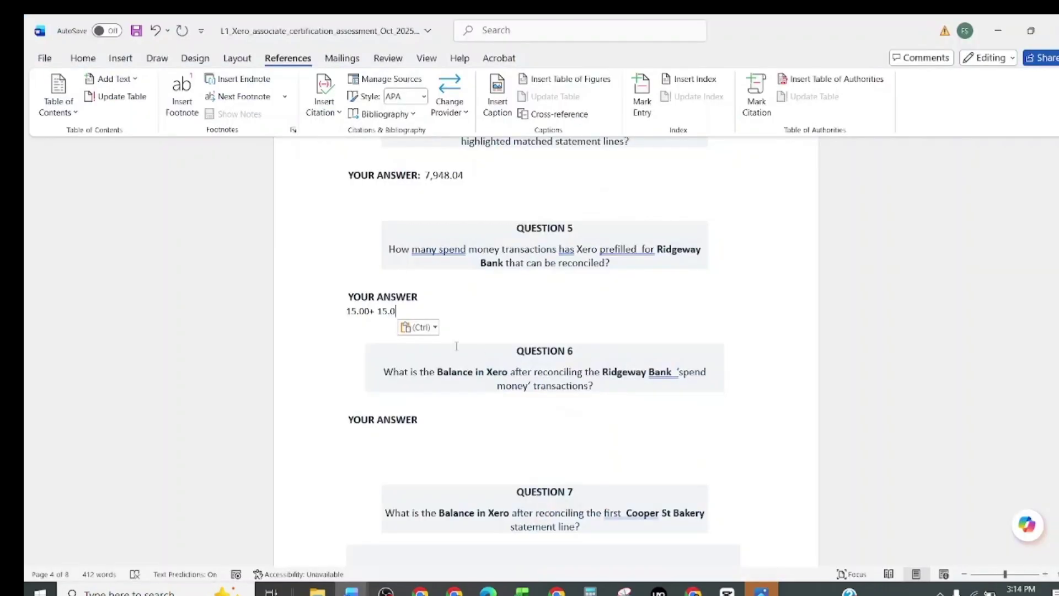
text(=30)
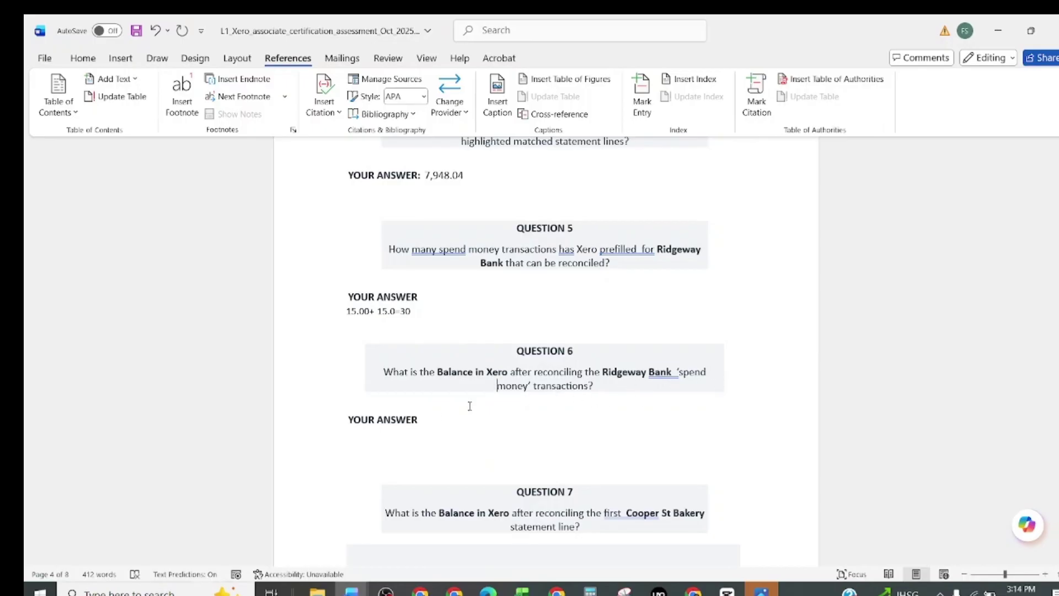
click(451, 422)
text(:)
key(alt+Tab)
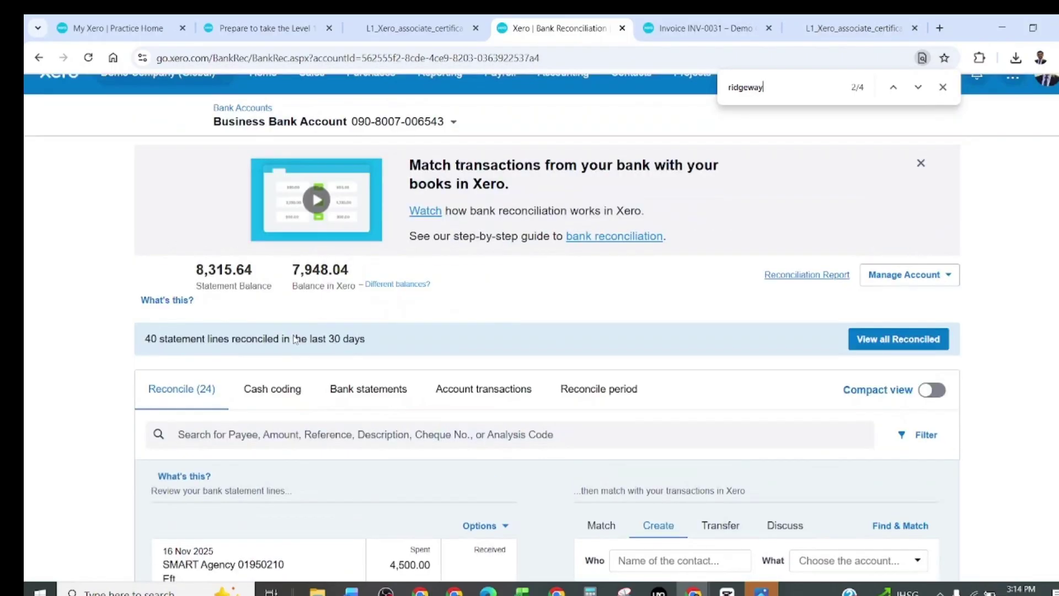
- Reconcile the Ridgeway Banking Corporation and Ridgeway Bank account fee lines
scroll(295, 342, down, 3)
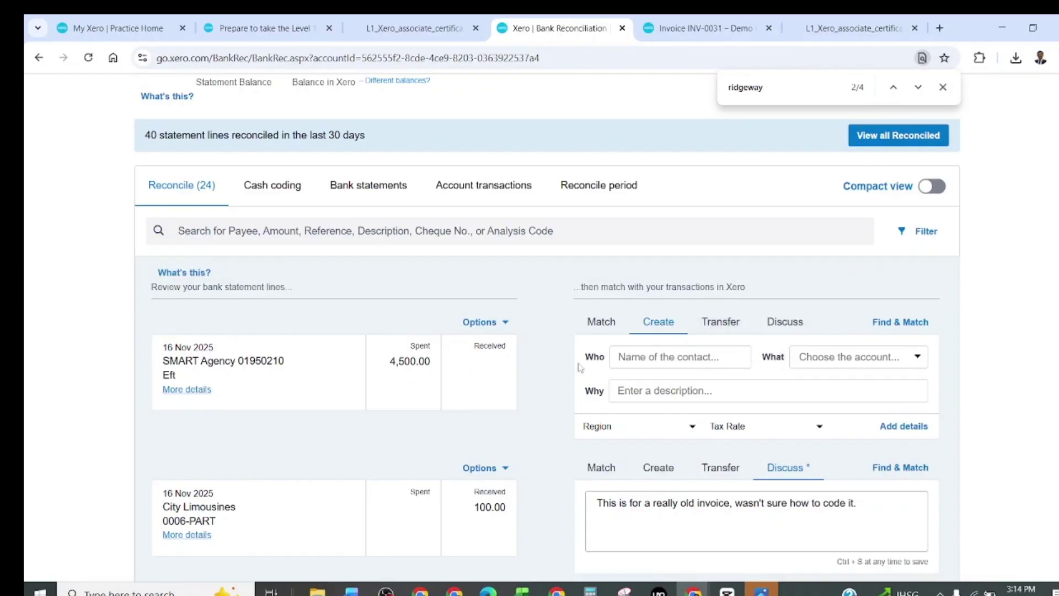
scroll(543, 373, down, 12)
scroll(543, 374, up, 2)
click(554, 345)
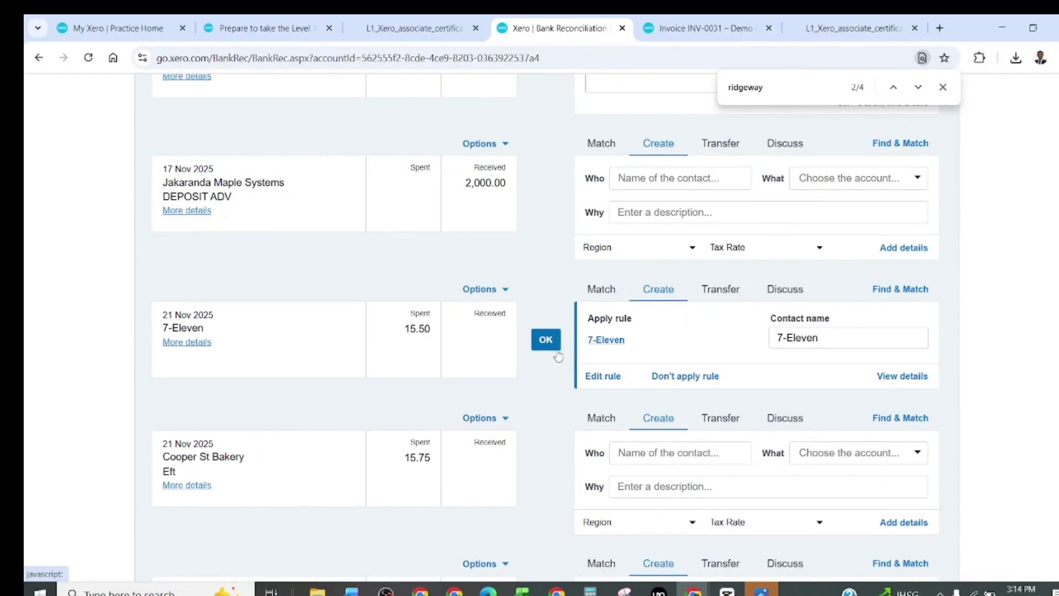
click(786, 85)
key(Return)
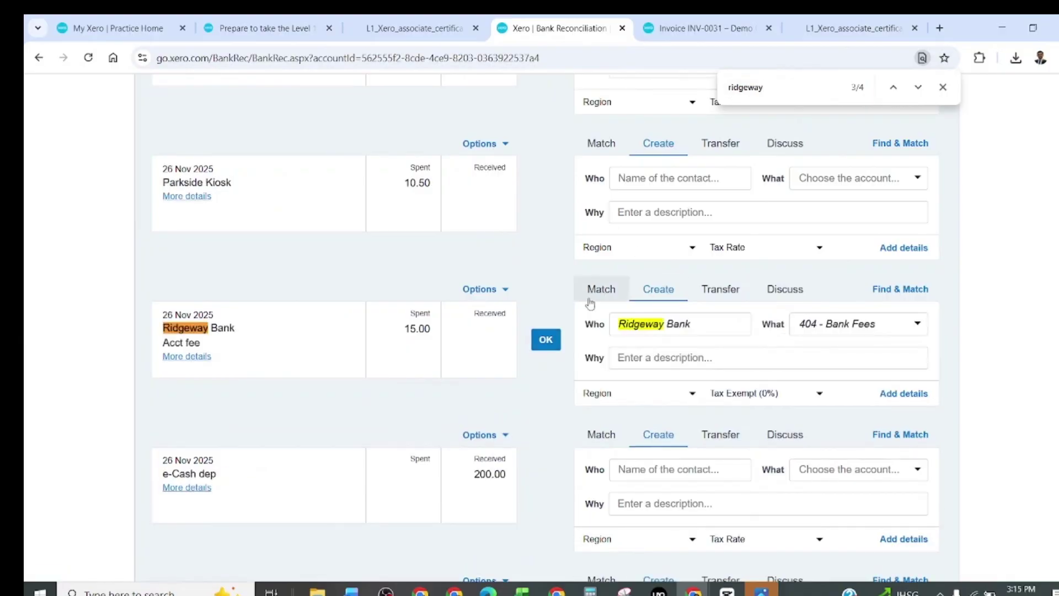
drag(589, 300, 543, 338)
click(546, 339)
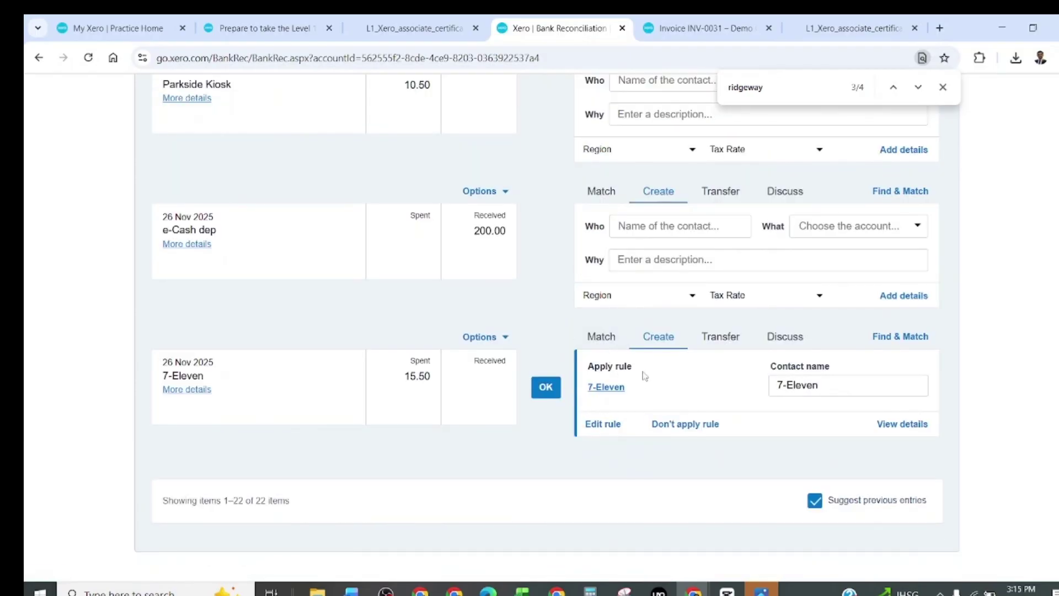
- Copy the updated 7,918.04 Balance in Xero and switch to the Word assessment
scroll(672, 201, up, 20)
scroll(681, 197, down, 2)
scroll(690, 199, up, 3)
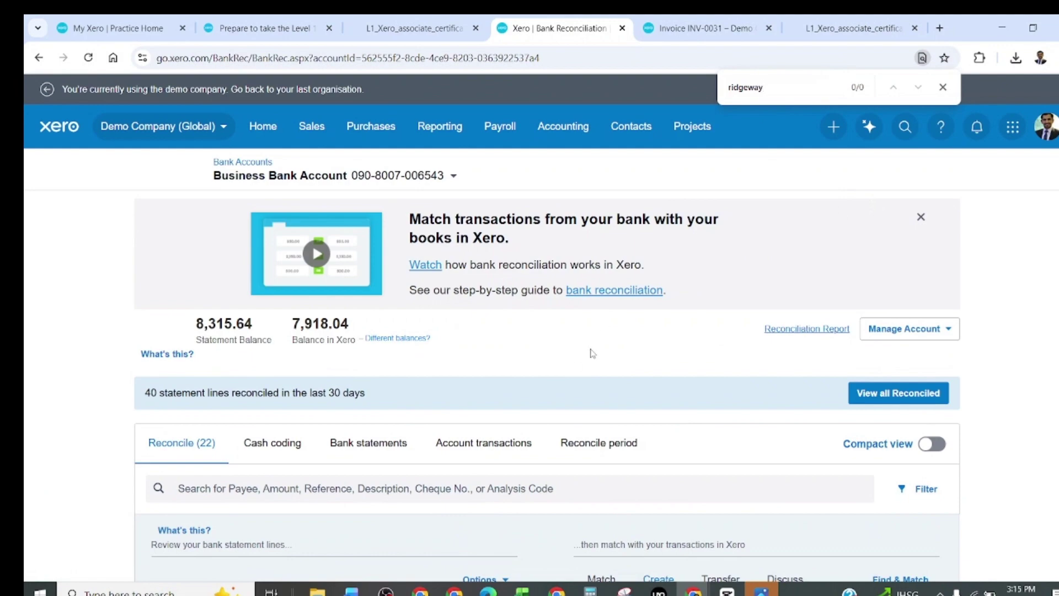
drag(291, 325, 350, 325)
click(350, 326)
double_click(349, 325)
key(ctrl+c)
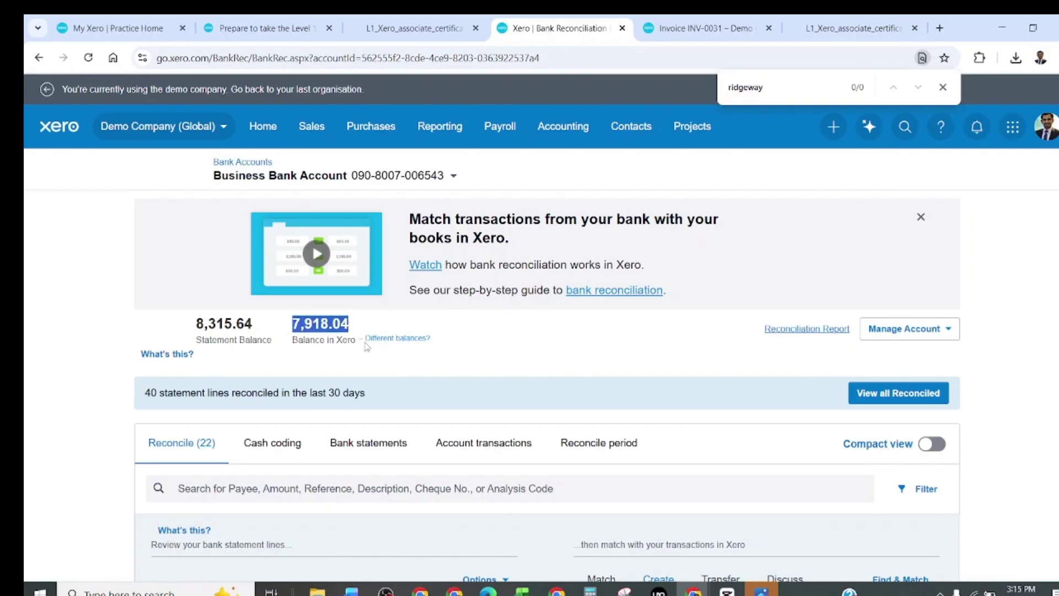
key(alt+Tab)
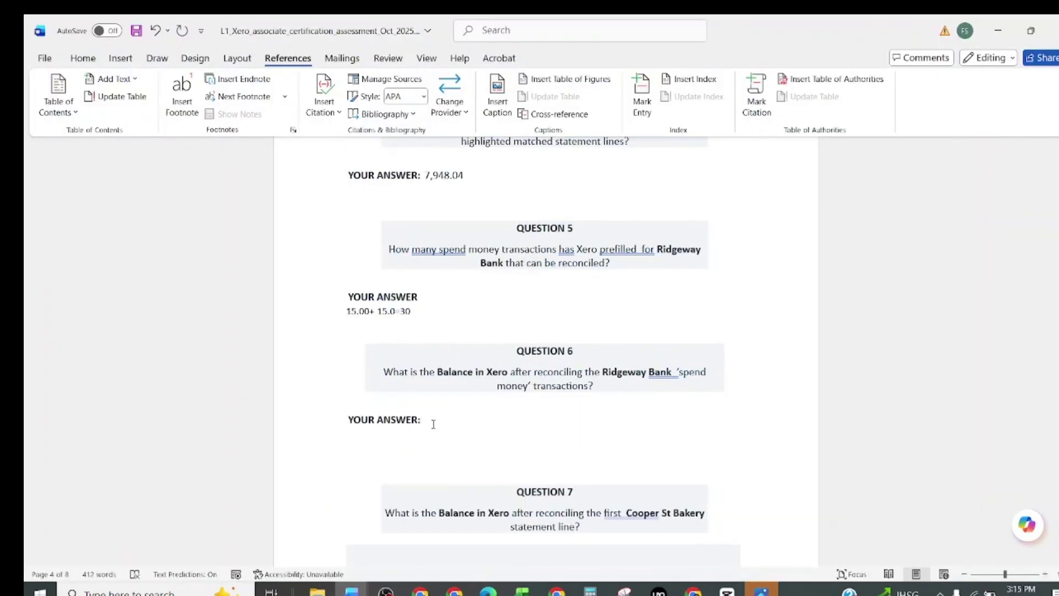
- Paste 7,918.04 as Question 6's answer and remove its bold formatting
key(ctrl+v)
drag(424, 421, 462, 422)
key(ctrl+b)
click(470, 425)
- Delete the empty grey box under Question 7 and add a colon after 'YOUR ANSWER 7'
scroll(494, 413, down, 5)
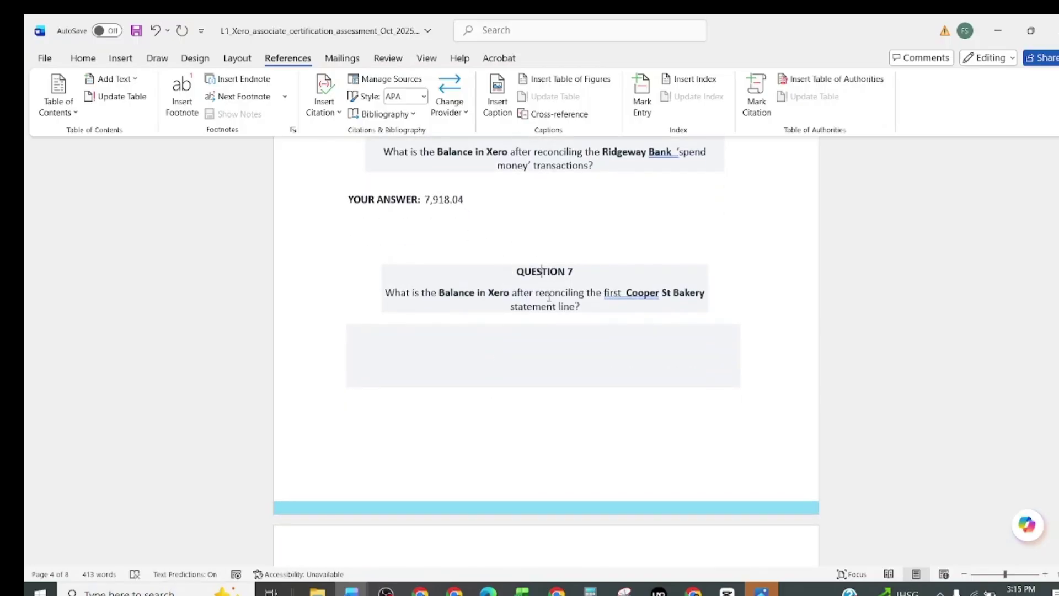
scroll(473, 372, down, 3)
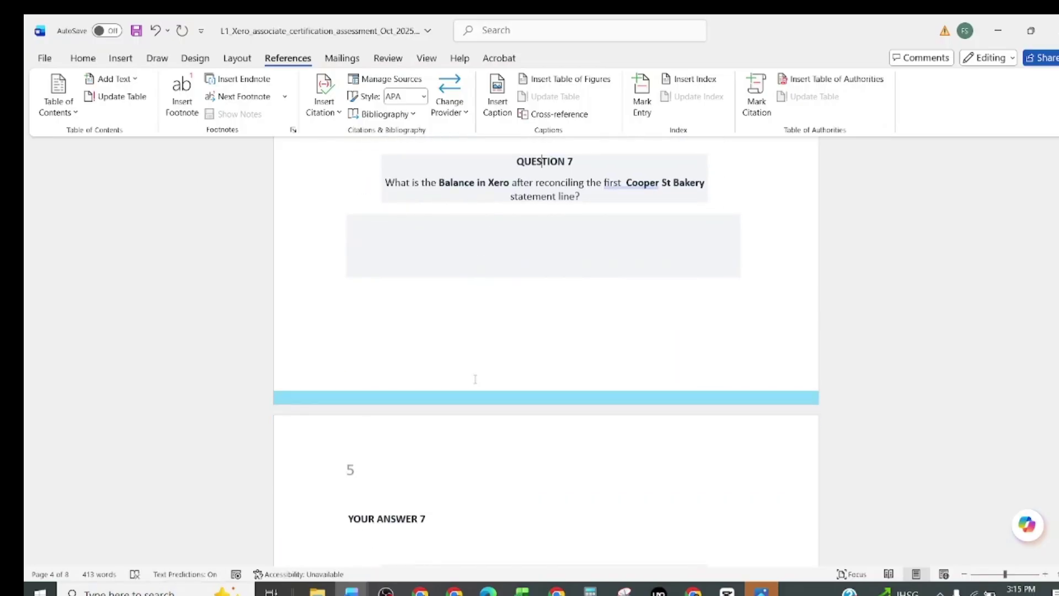
click(469, 253)
key(Delete)
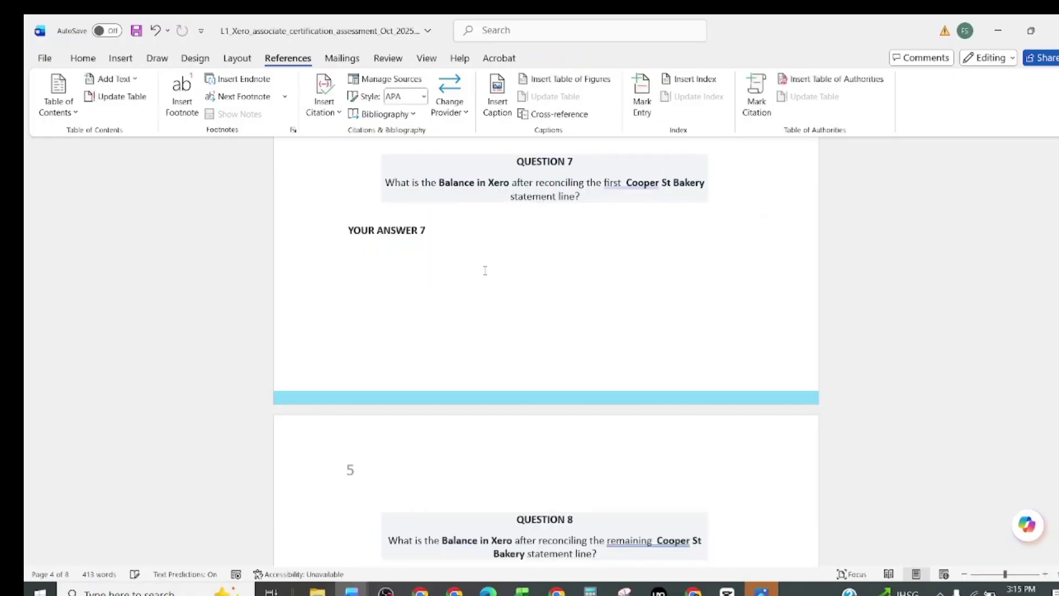
click(455, 231)
text(:)
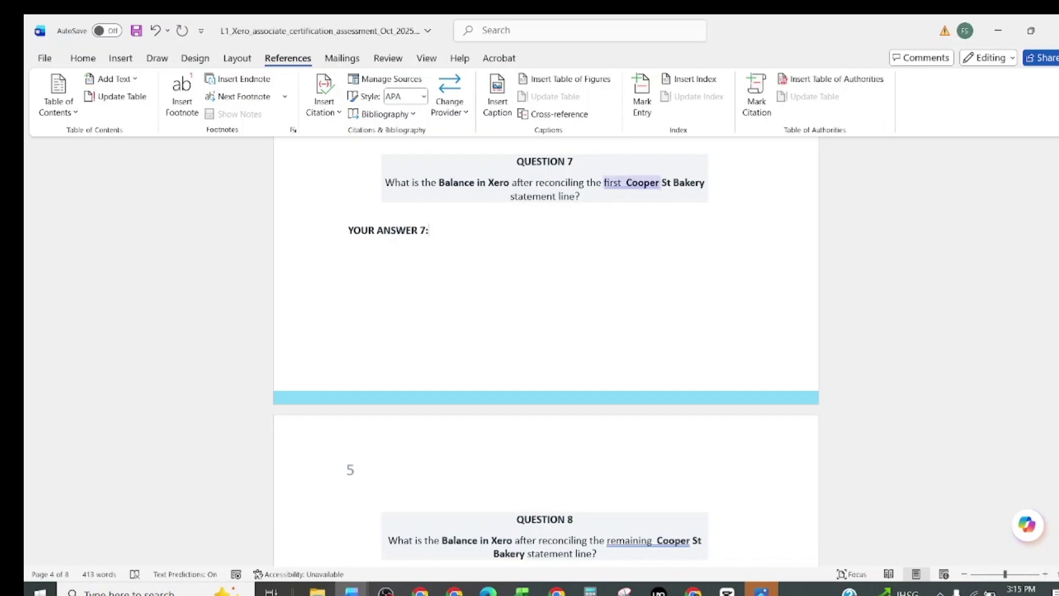
drag(674, 182, 702, 183)
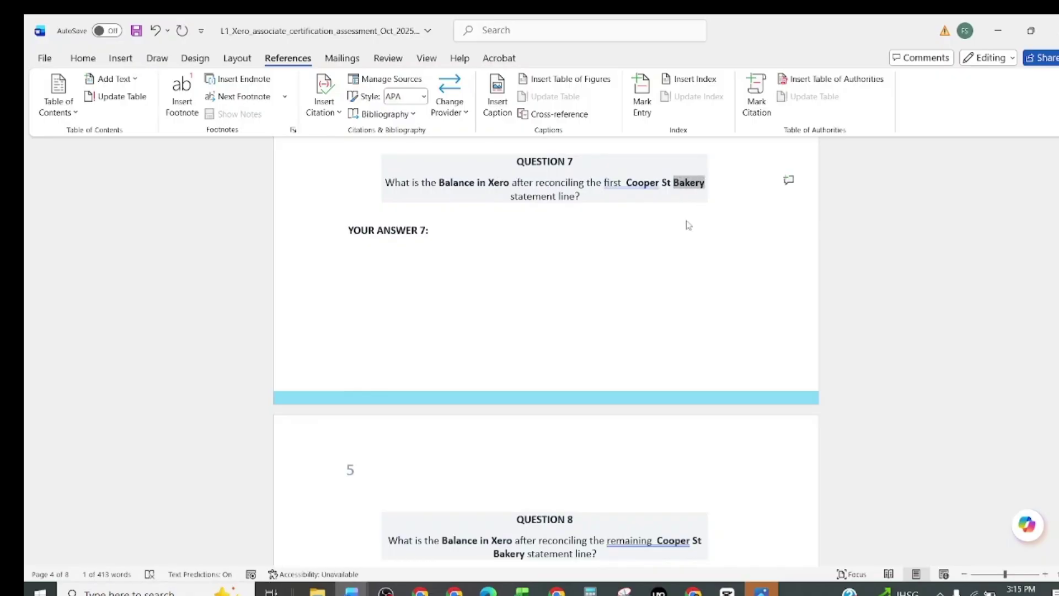
- Search the Xero reconciliation page for 'Bakery' to locate the Cooper St Bakery lines
key(alt+Tab)
key(ctrl+f)
text(Bakery)
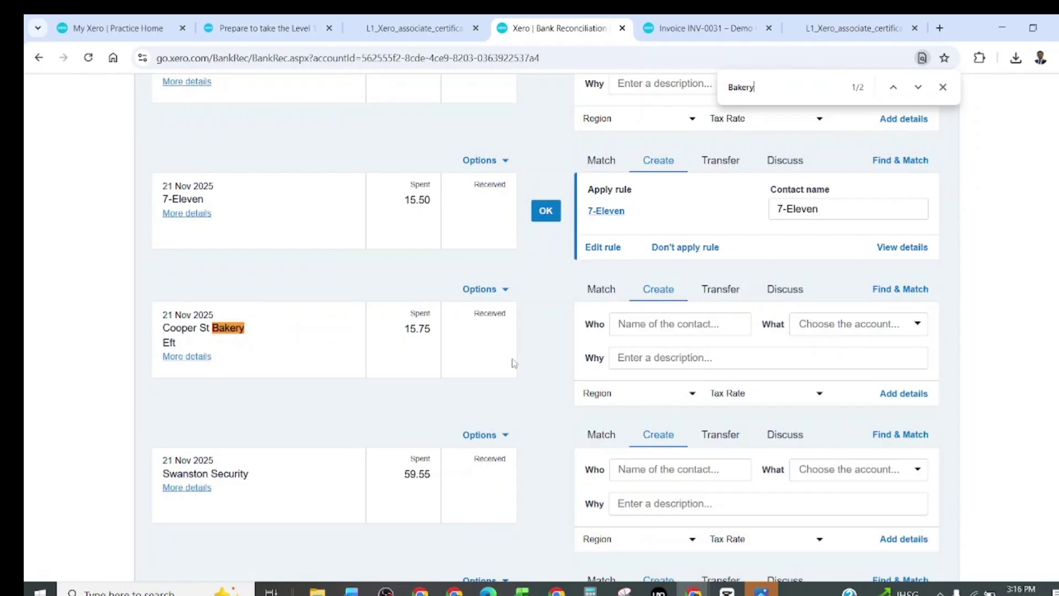
key(Return)
key(Return)
key(Return)
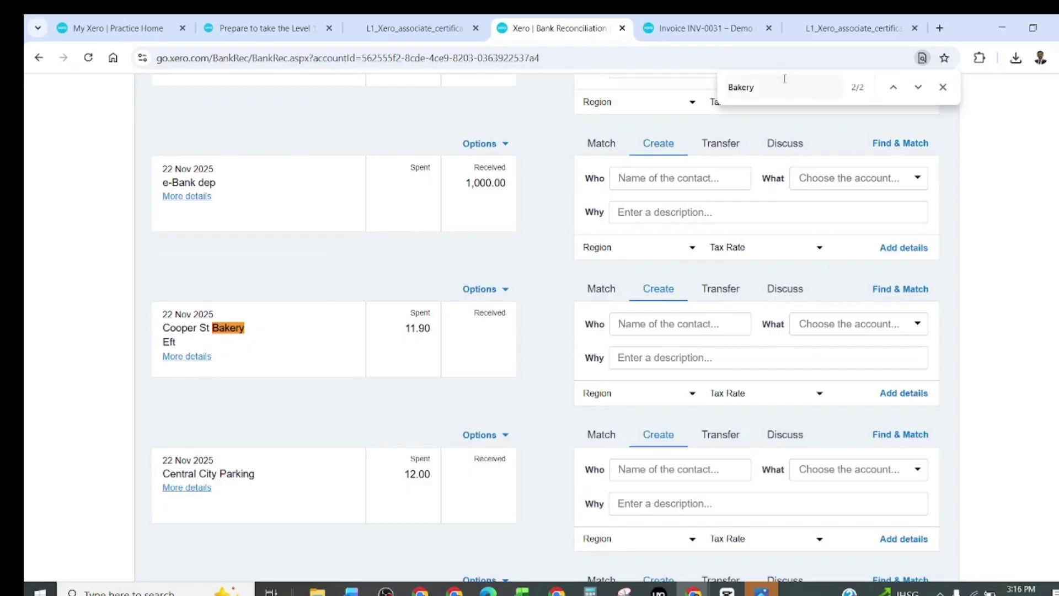
click(943, 86)
scroll(1005, 165, up, 10)
scroll(541, 330, up, 5)
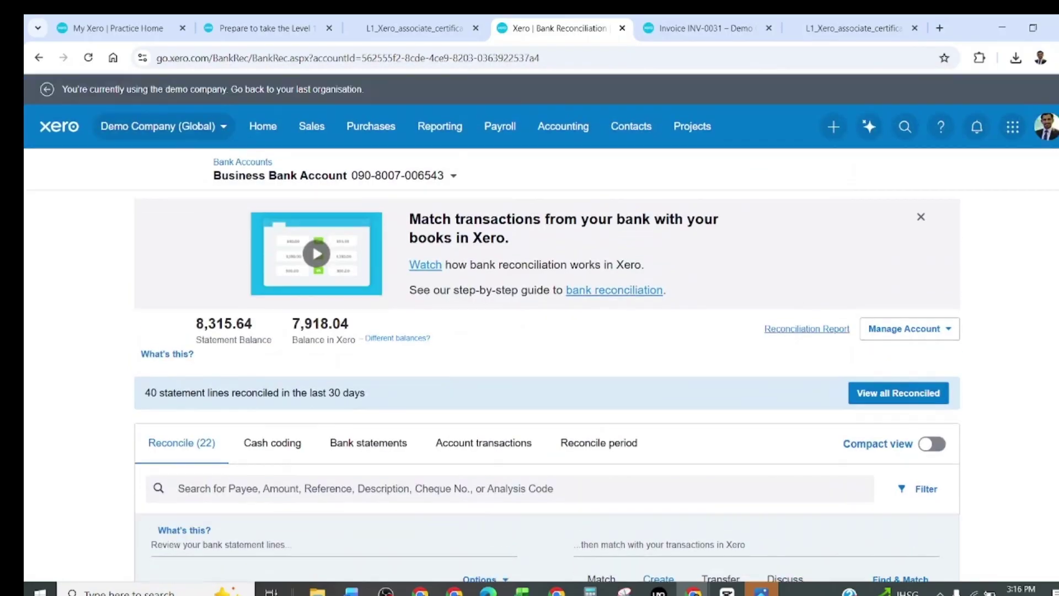
scroll(541, 331, down, 15)
scroll(949, 164, down, 1)
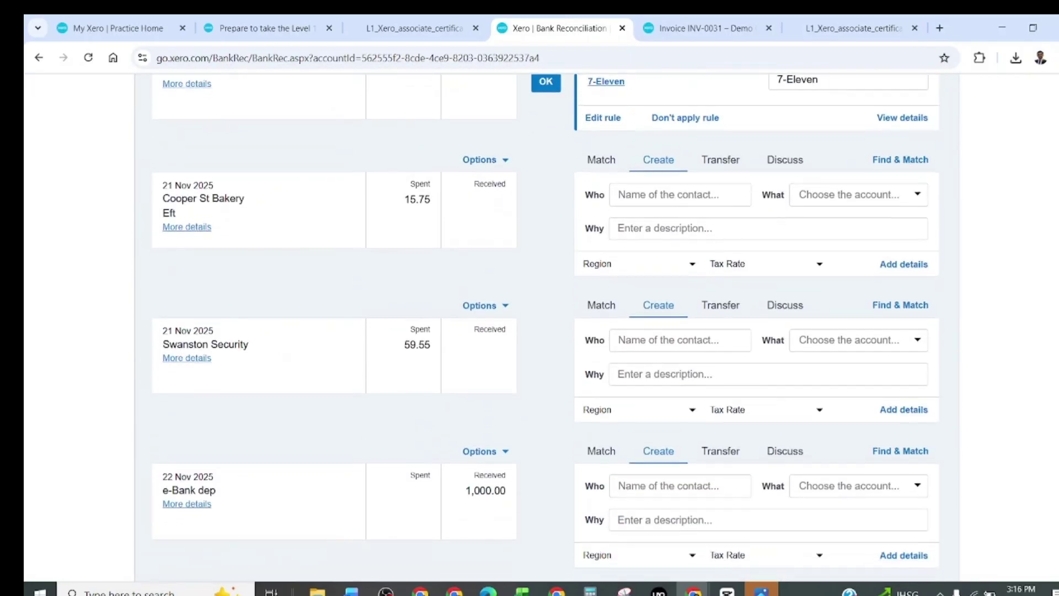
scroll(946, 162, up, 4)
scroll(901, 157, up, 10)
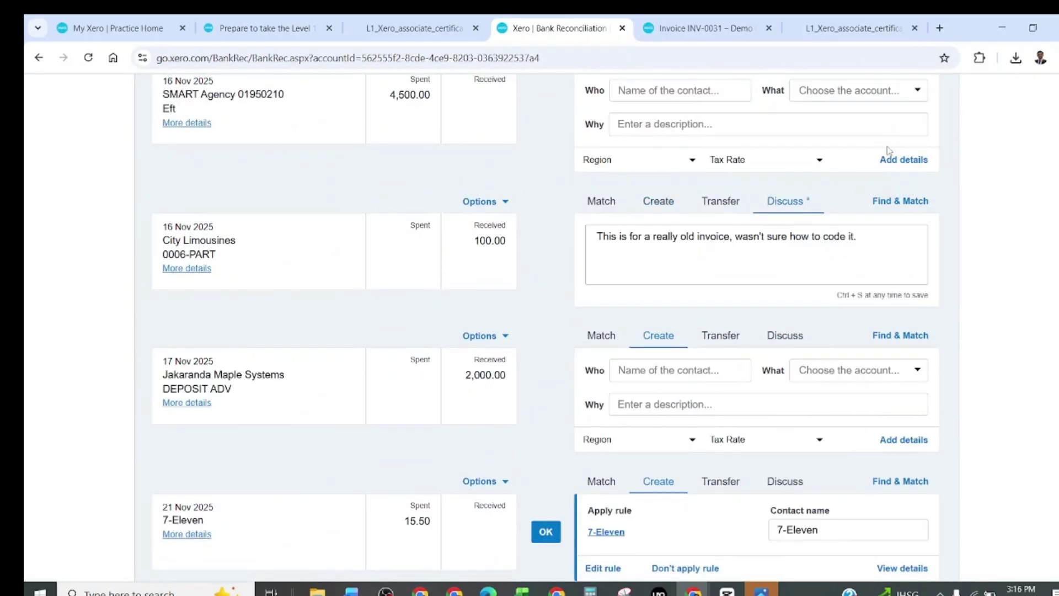
scroll(931, 174, down, 4)
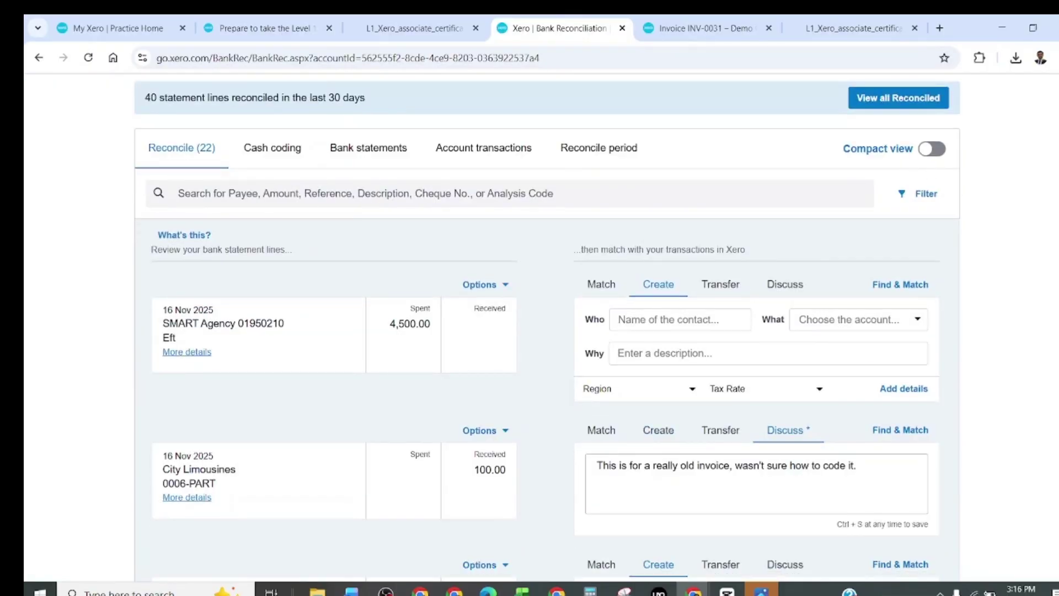
scroll(547, 328, down, 10)
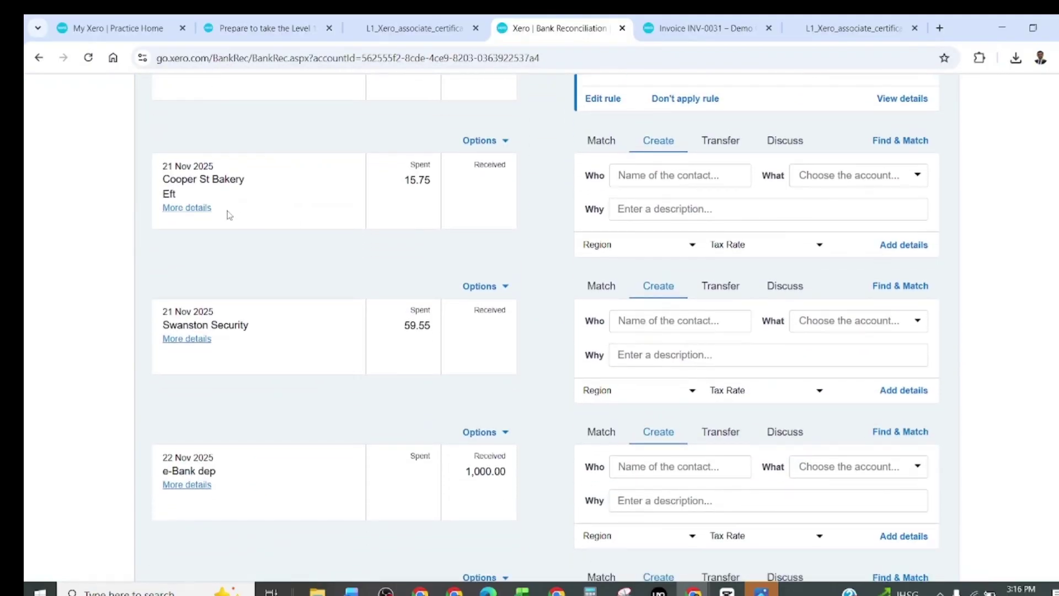
- Jump to the first Cooper St Bakery line, the 21 Nov 15.75 spend, and mark Question 7's answer spot
key(alt+Tab)
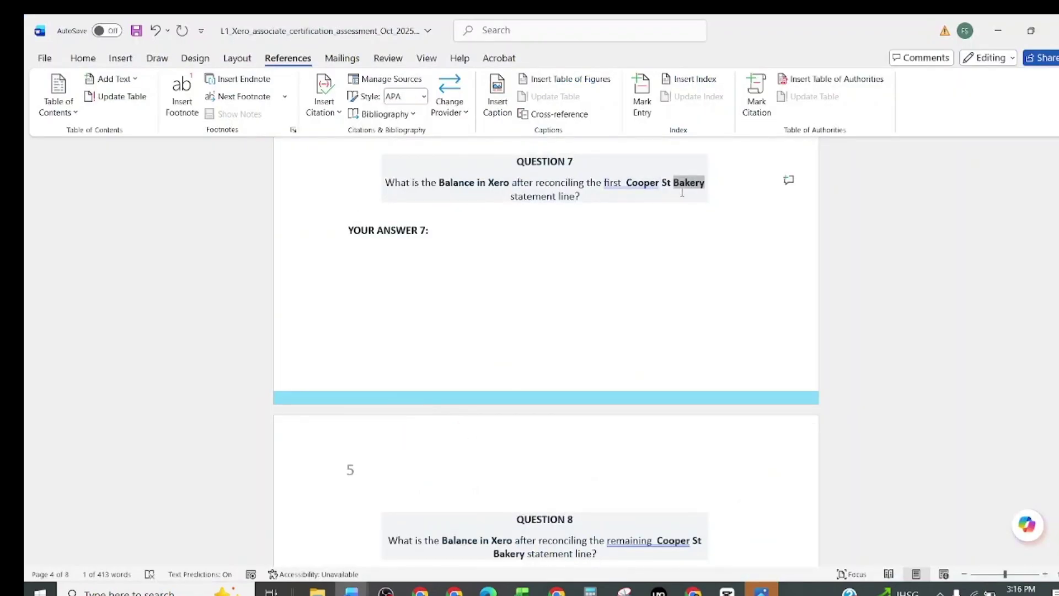
key(alt+Tab)
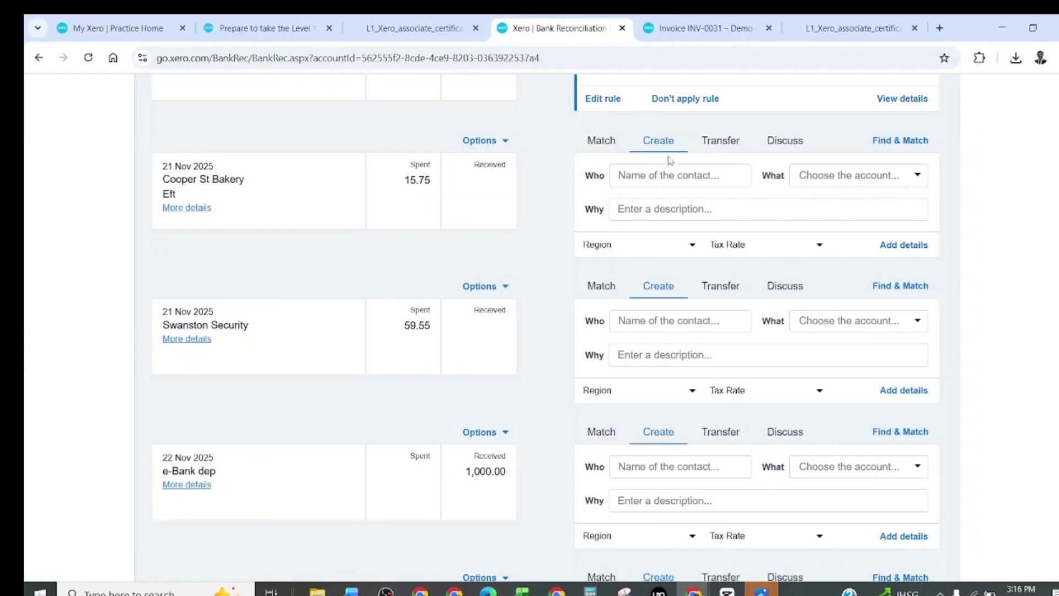
key(ctrl+f)
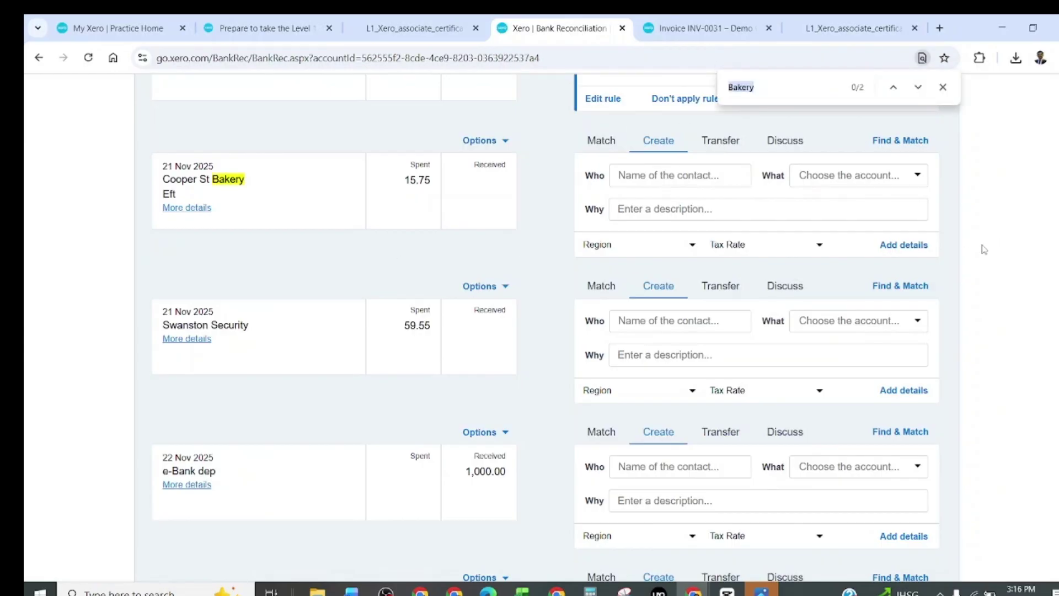
key(Return)
key(Return)
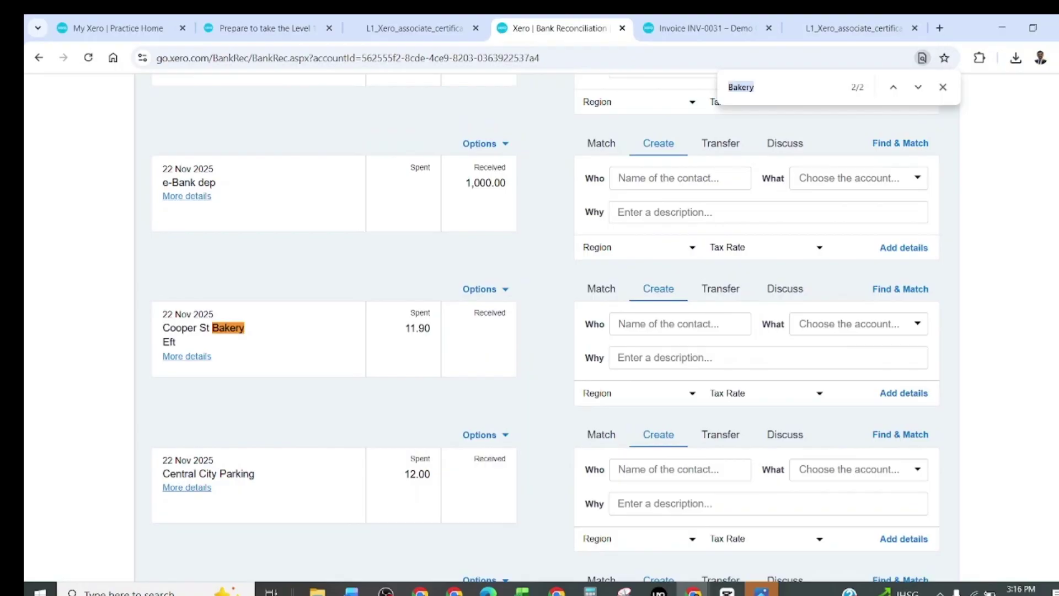
key(Return)
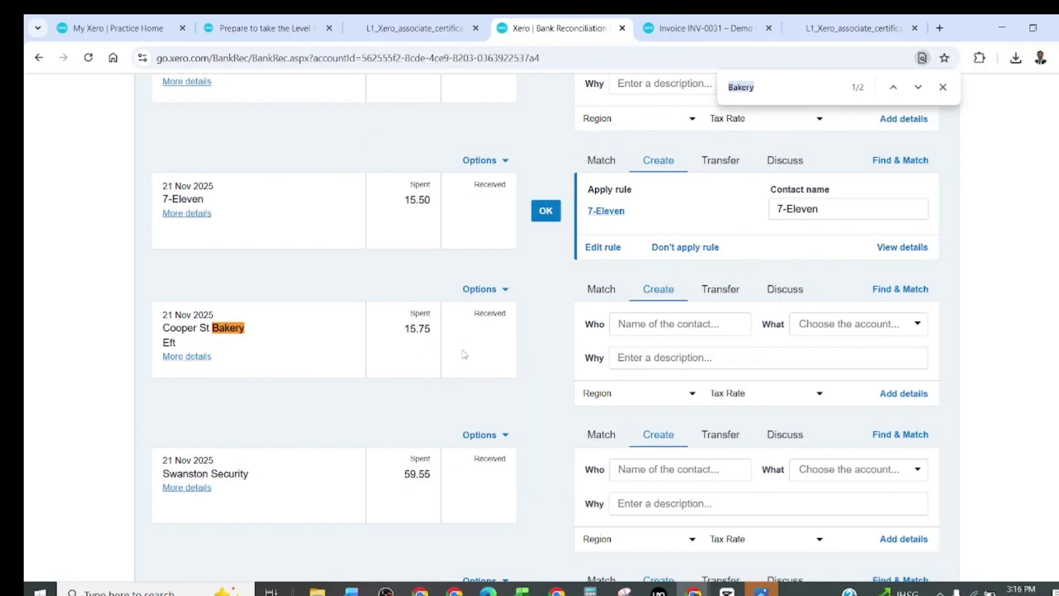
key(alt+Tab)
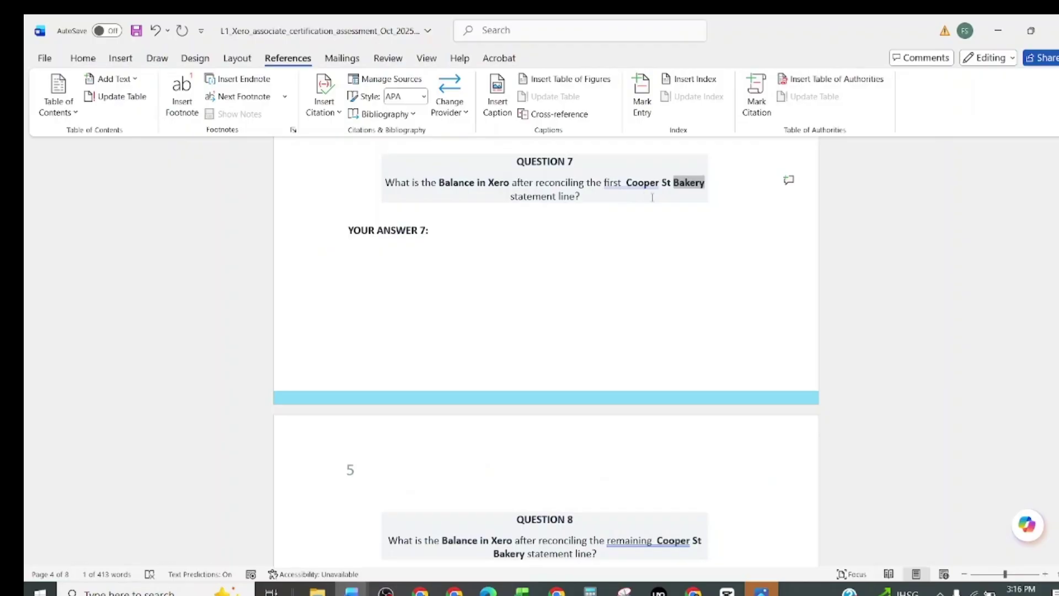
click(458, 237)
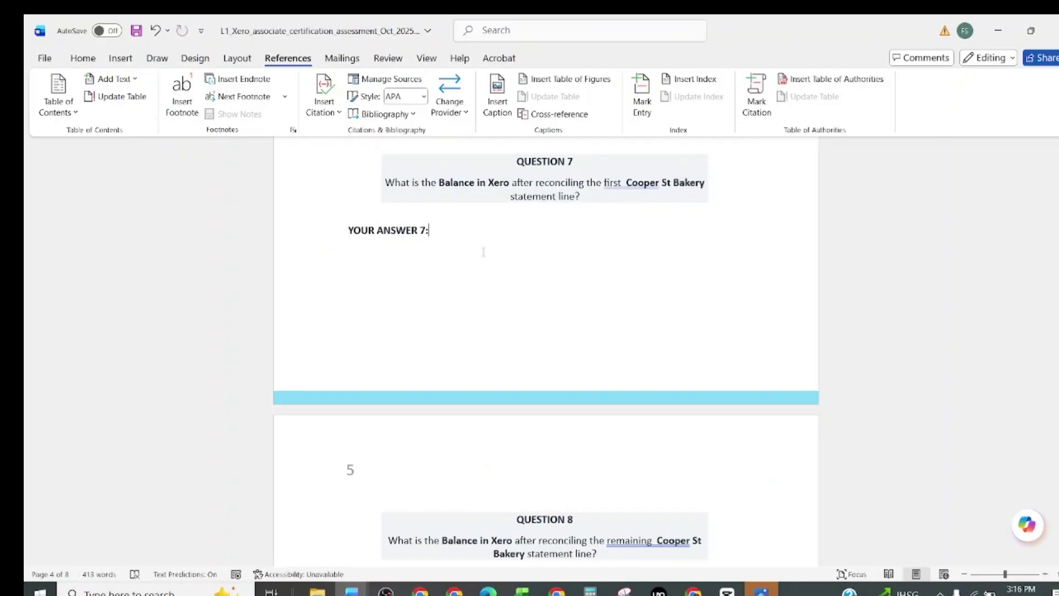
key(alt+Tab)
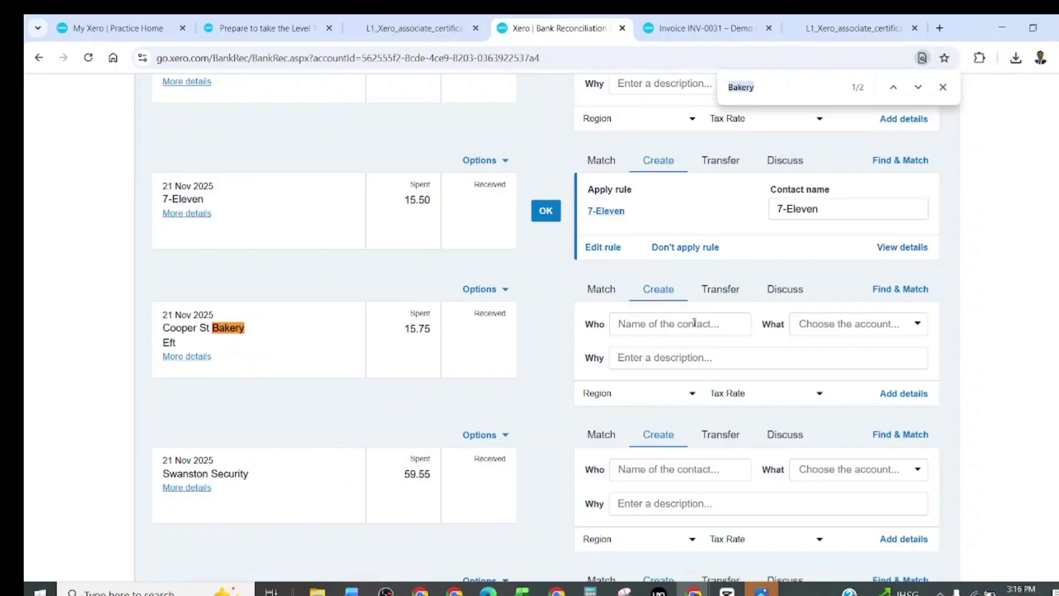
- Open Find & Match on the 21 Nov Cooper St Bakery line and review its statement details
click(903, 294)
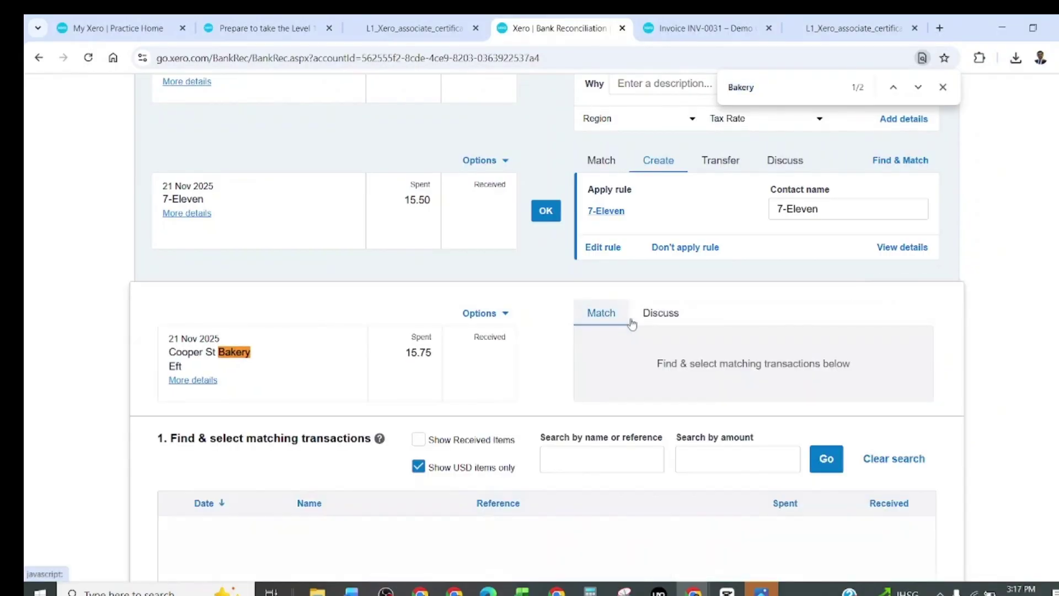
scroll(600, 353, down, 4)
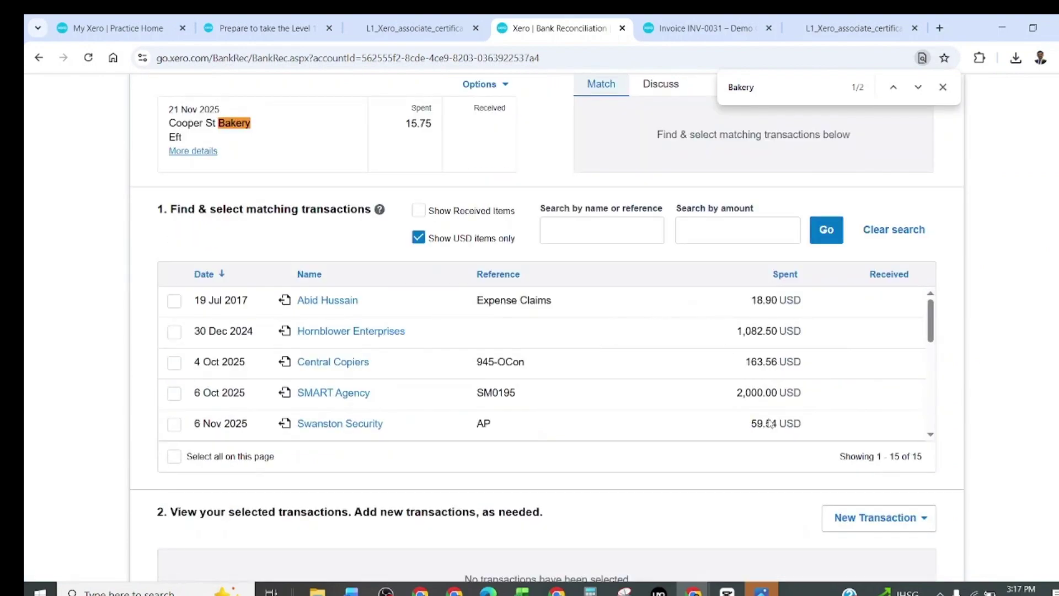
scroll(770, 423, up, 4)
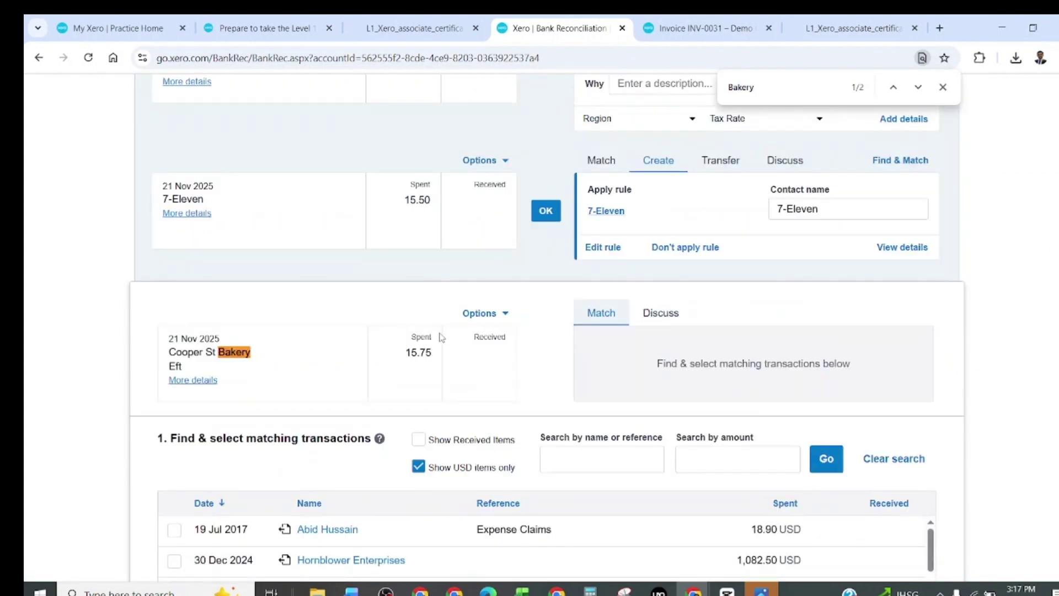
click(200, 386)
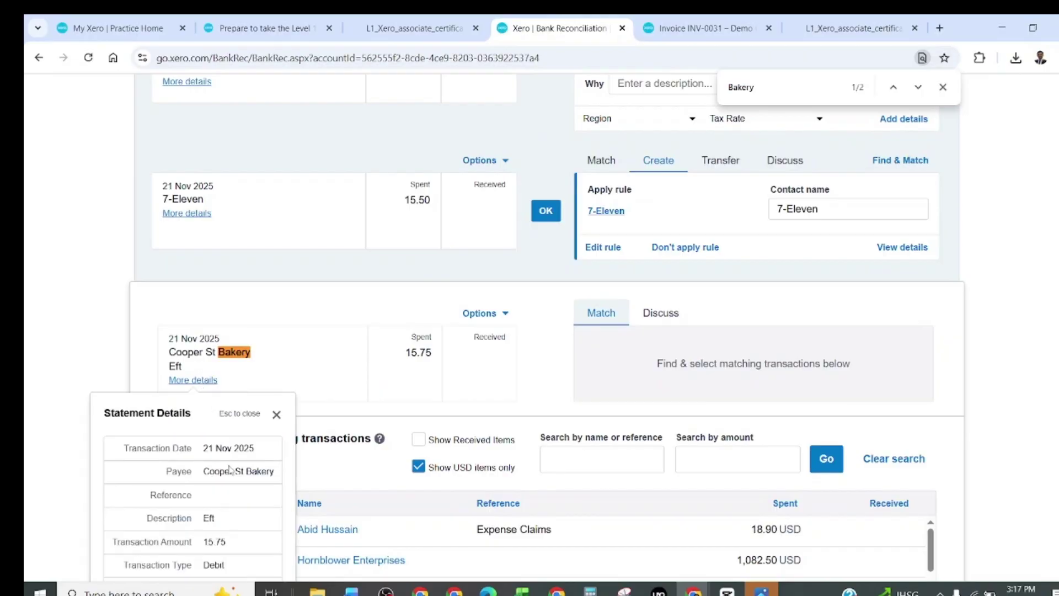
scroll(229, 472, down, 4)
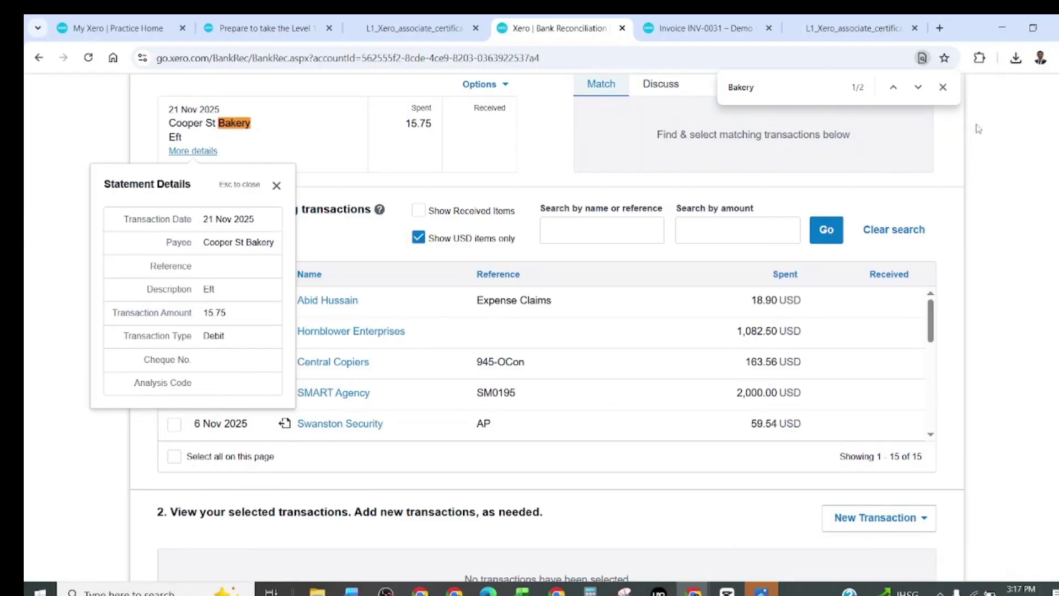
click(277, 185)
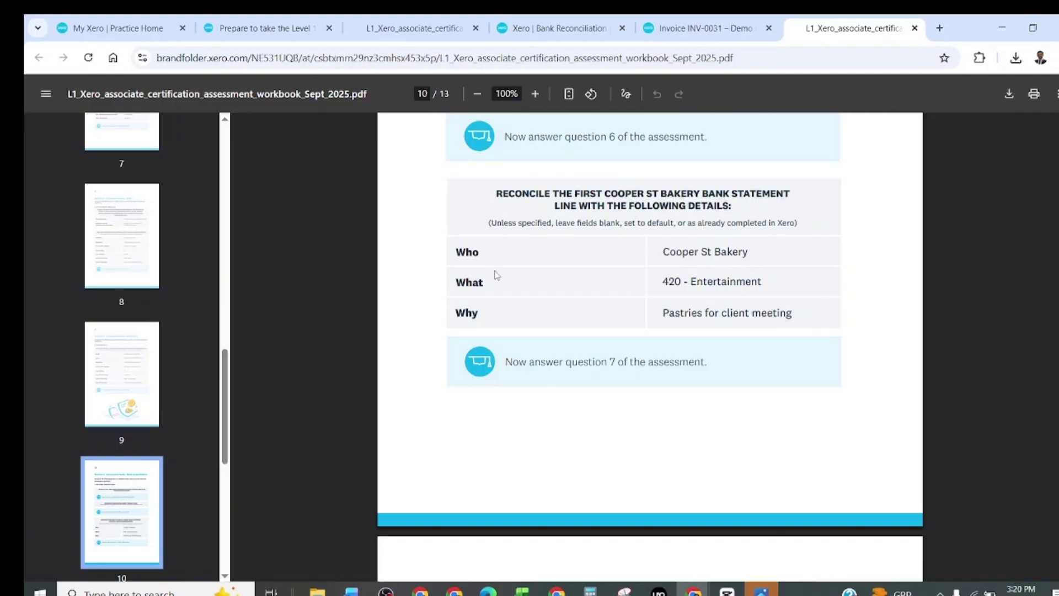
- Add Cooper St Bakery, copied from the workbook, as a new contact on the line
drag(661, 247, 746, 249)
key(ctrl+c)
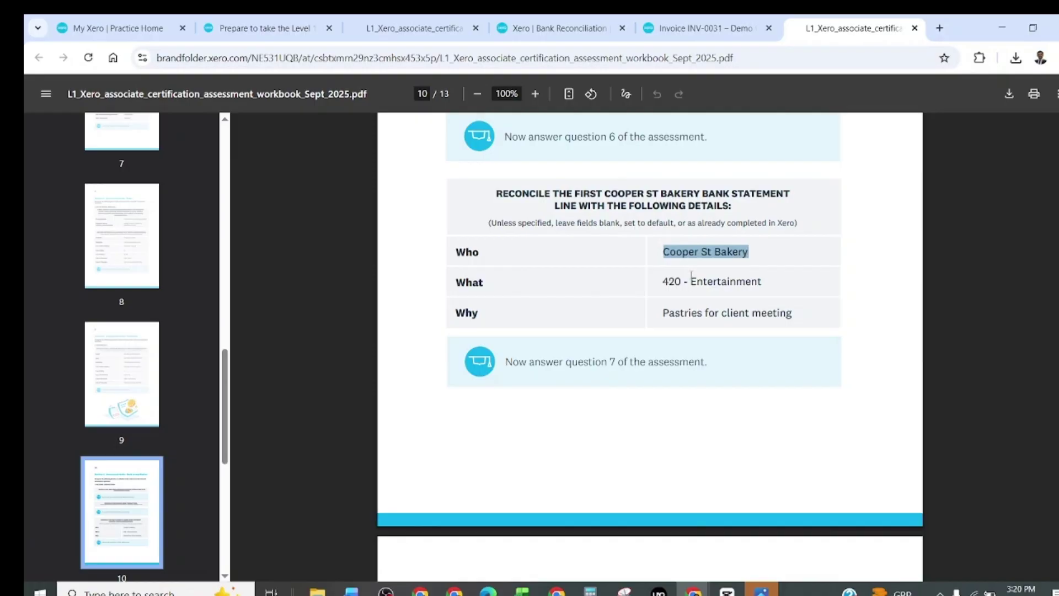
key(alt+Tab)
key(alt+Tab)
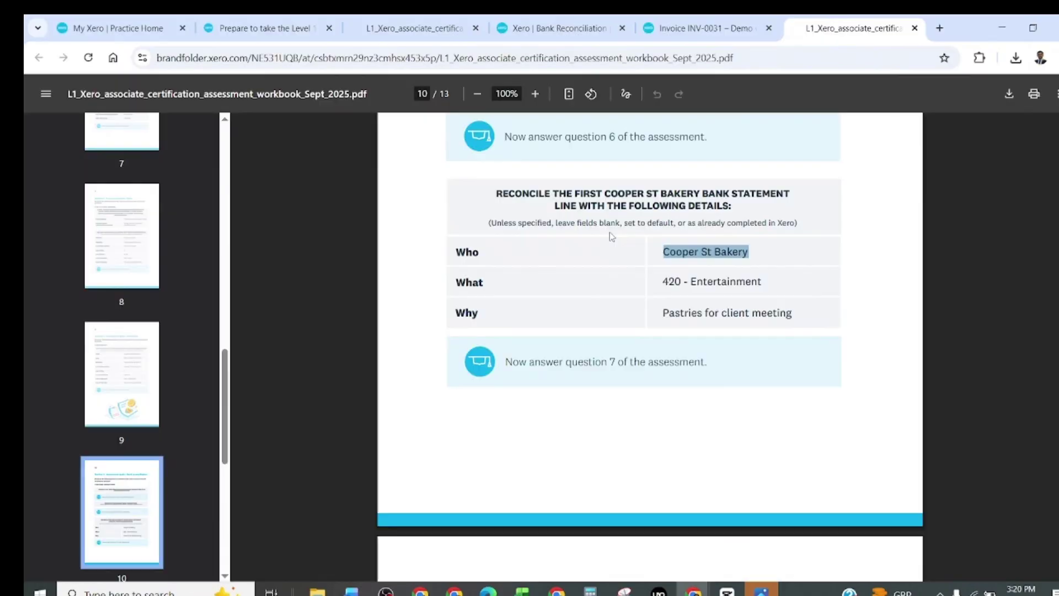
click(701, 28)
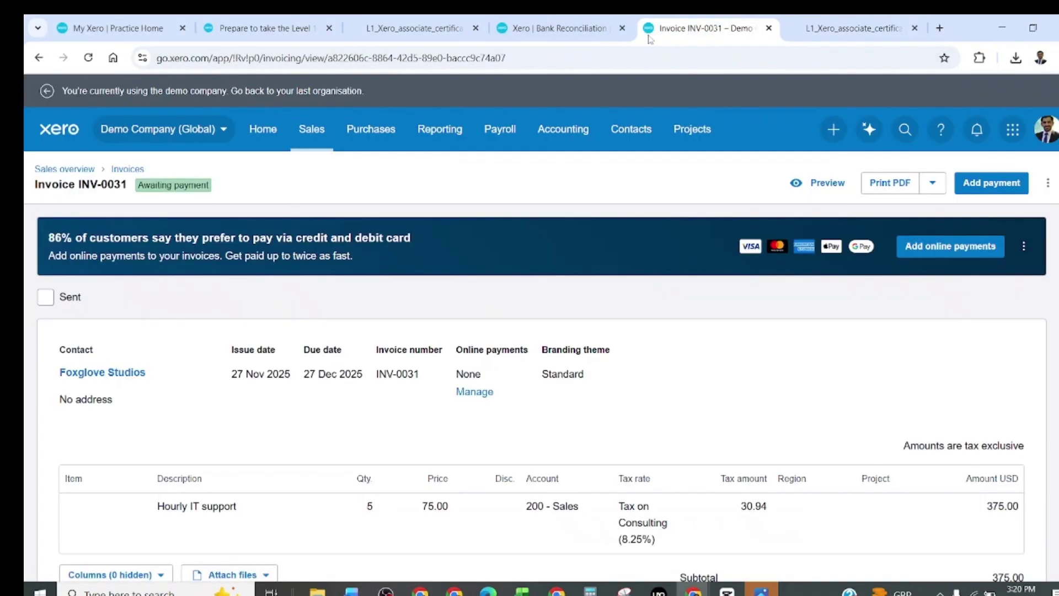
click(591, 28)
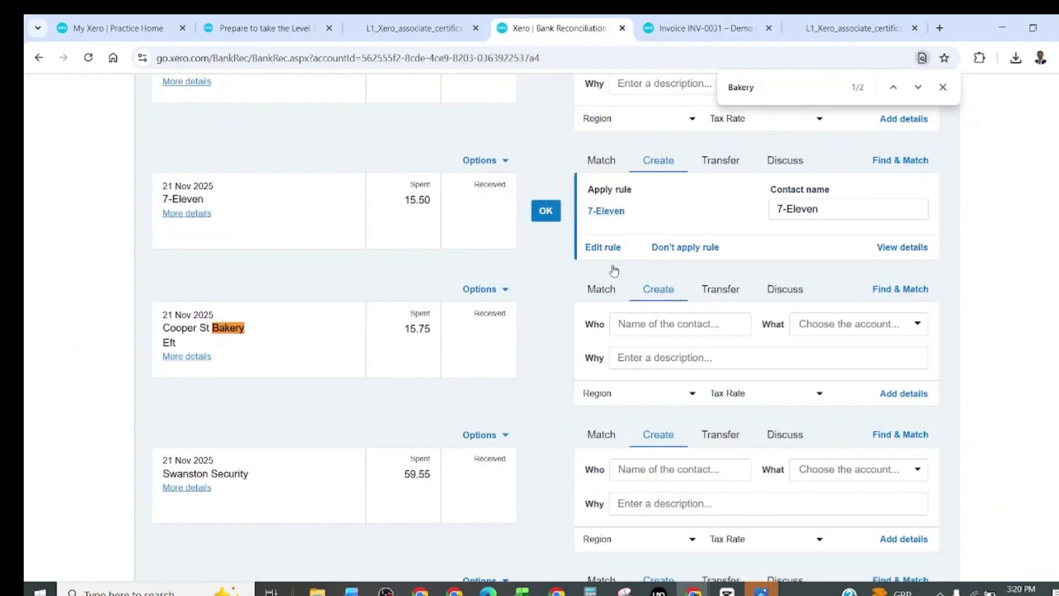
click(669, 325)
key(ctrl+v)
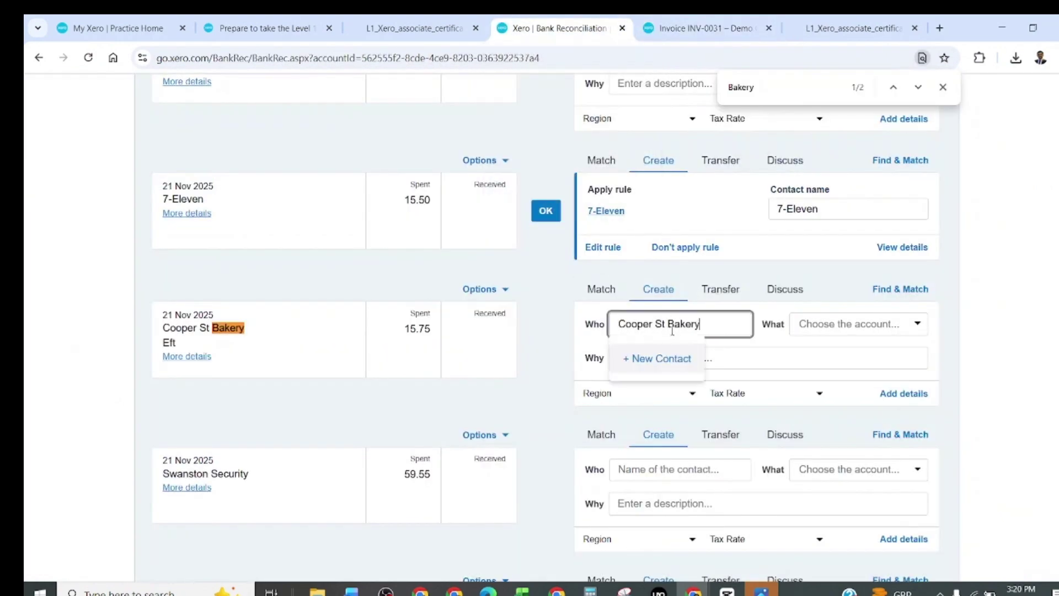
click(682, 356)
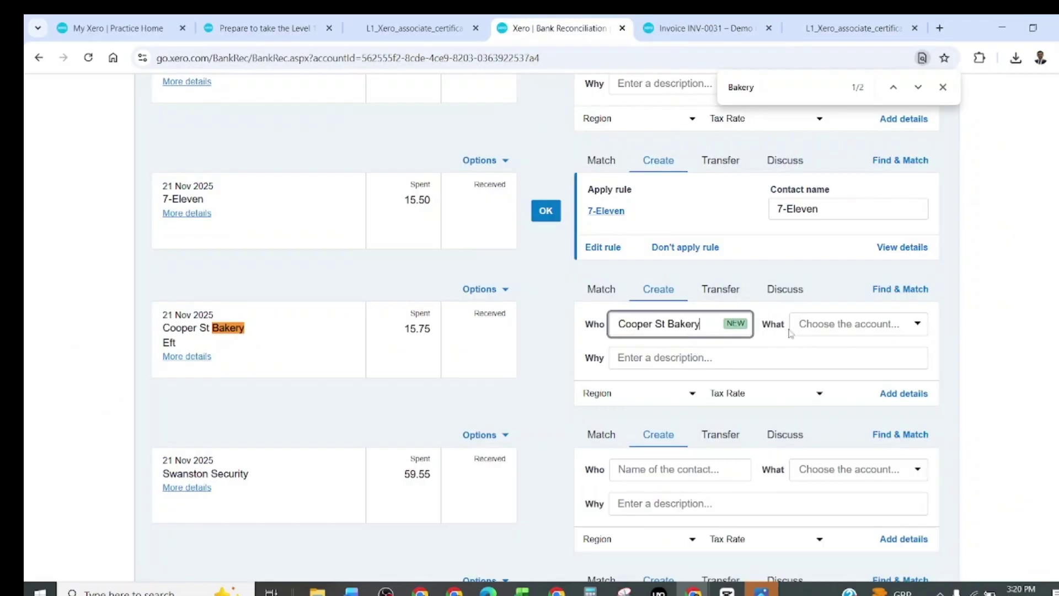
- Code the line to 420 - Entertainment, describe it 'Pastries for client meeting', and reconcile it
click(852, 28)
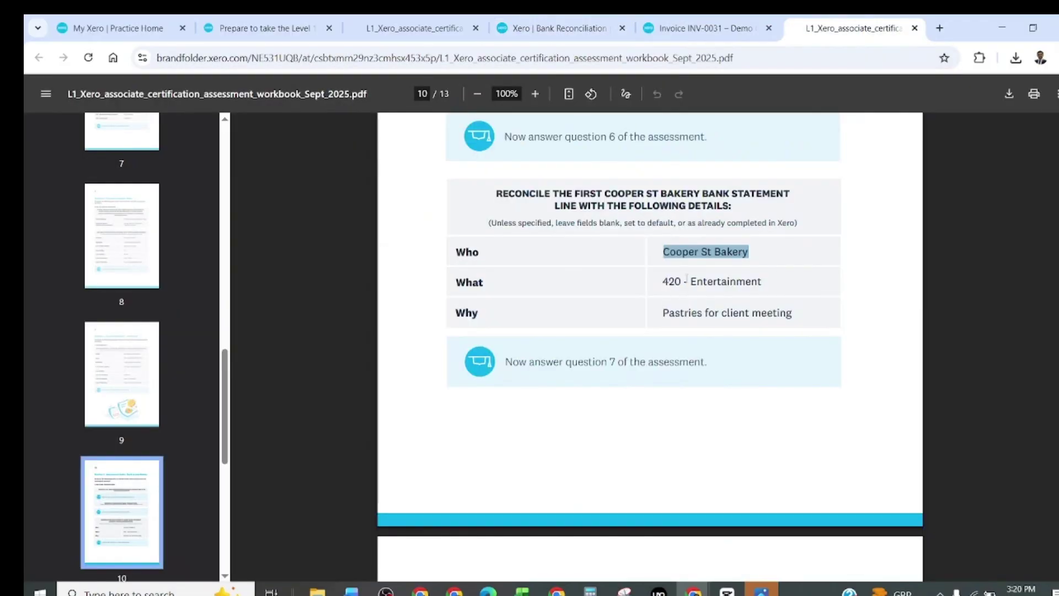
drag(663, 312, 796, 318)
key(ctrl+c)
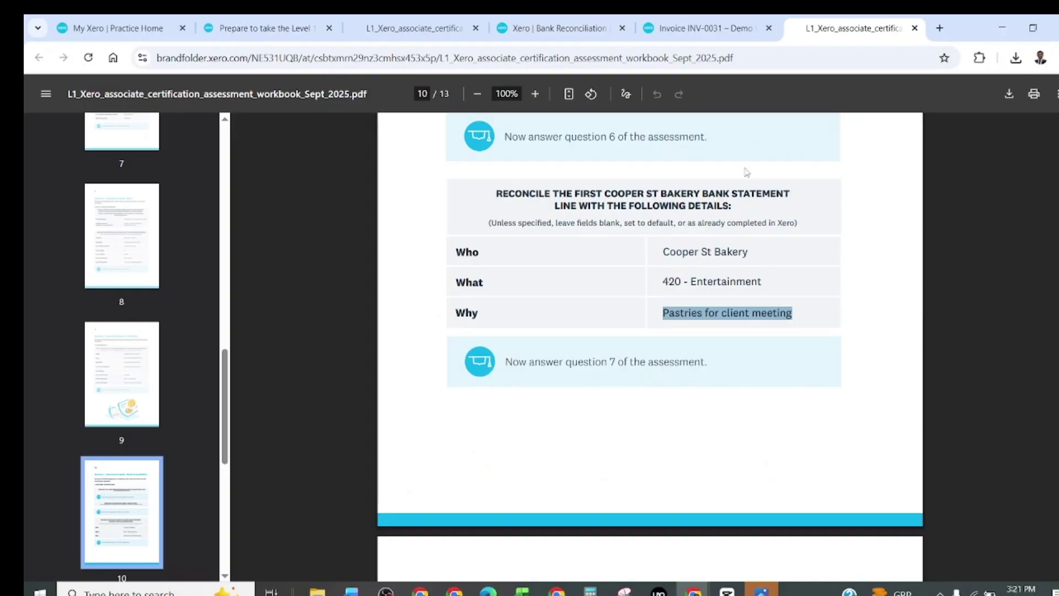
click(551, 27)
click(815, 321)
text(en)
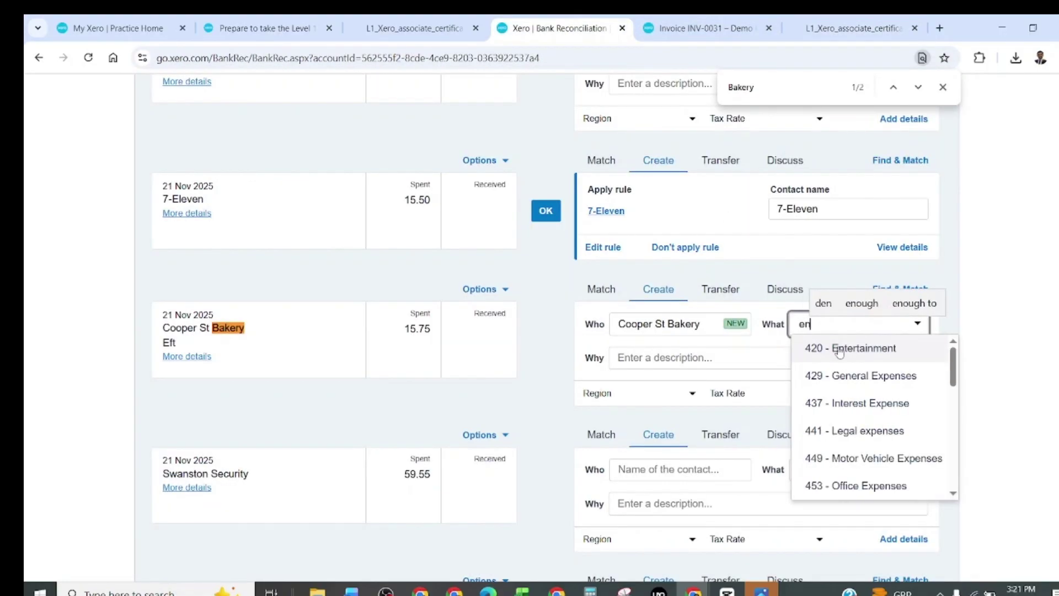
click(839, 349)
click(742, 361)
key(ctrl+v)
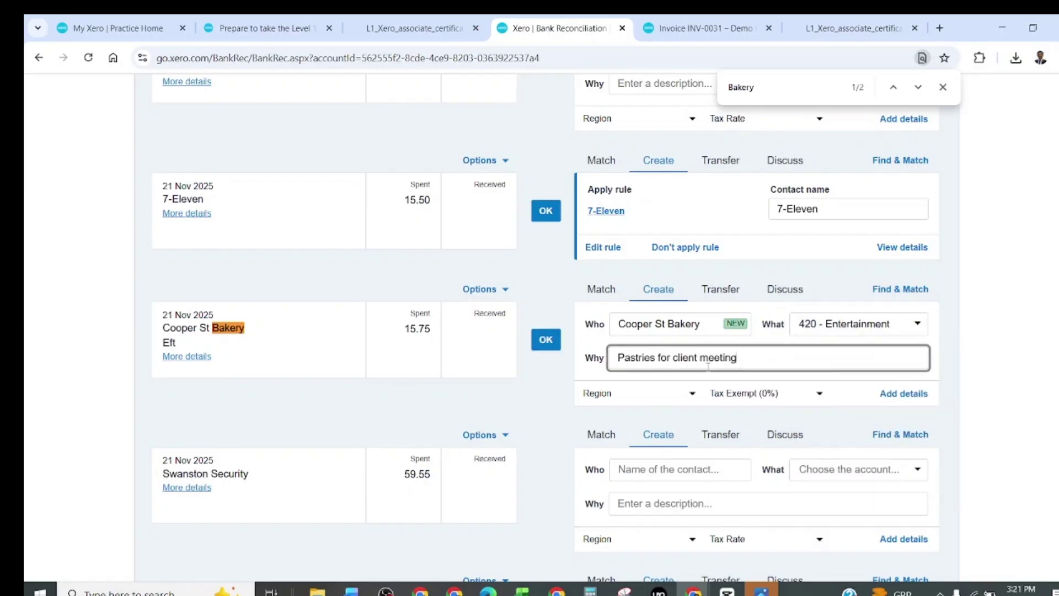
click(1027, 351)
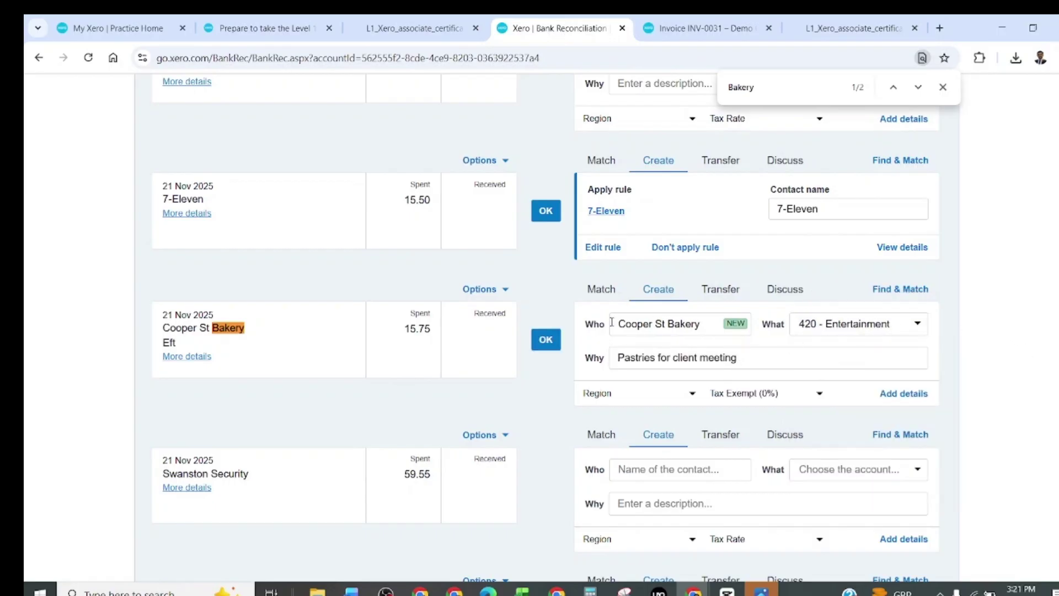
click(553, 341)
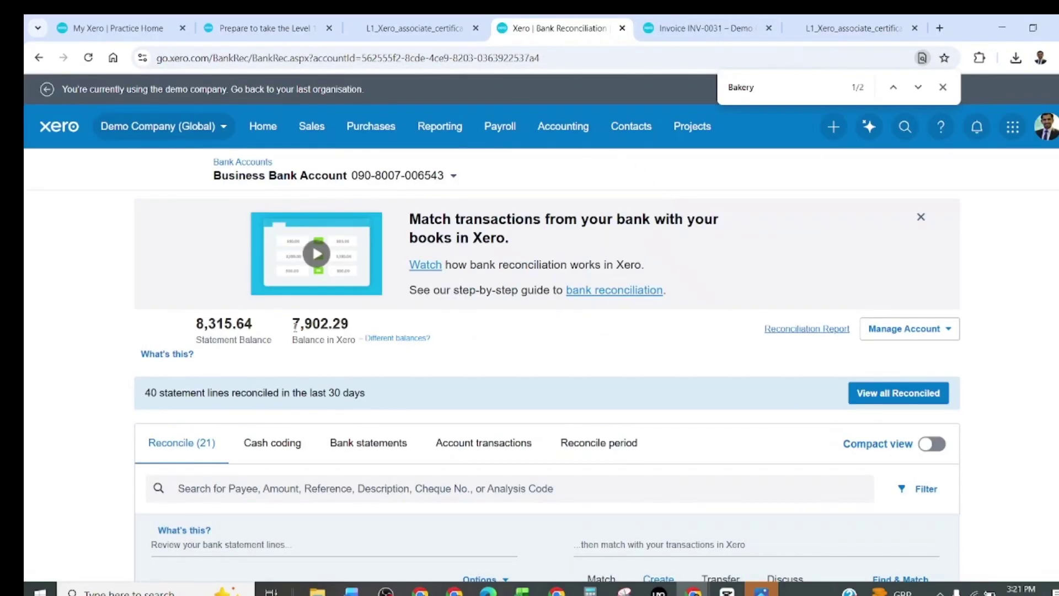
- Copy the 7,902.29 Balance in Xero and paste it after 'YOUR ANSWER 7:' in the assessment
drag(294, 326, 344, 324)
double_click(348, 323)
key(ctrl+c)
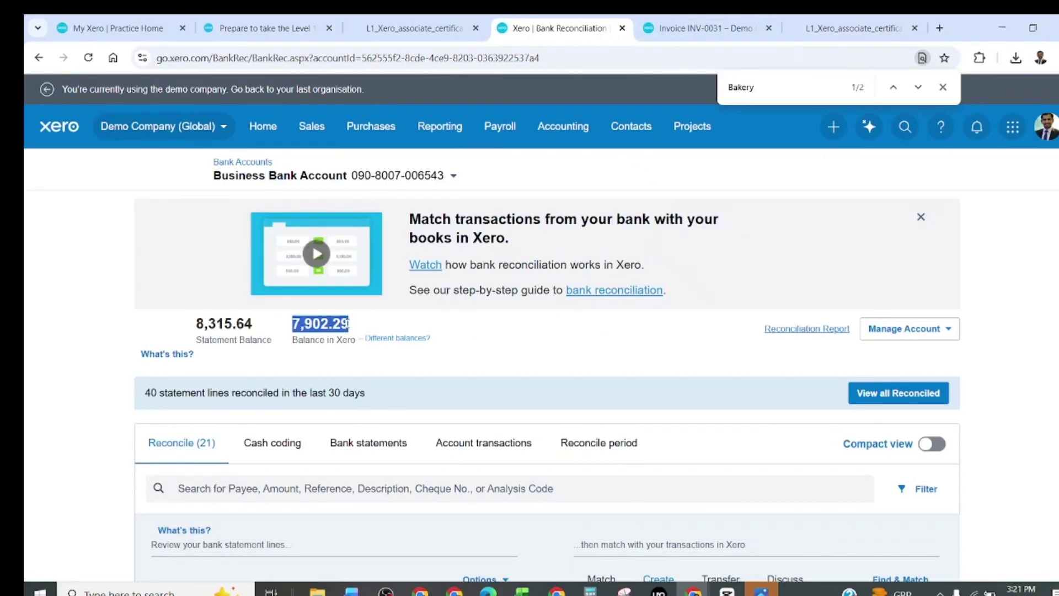
click(351, 590)
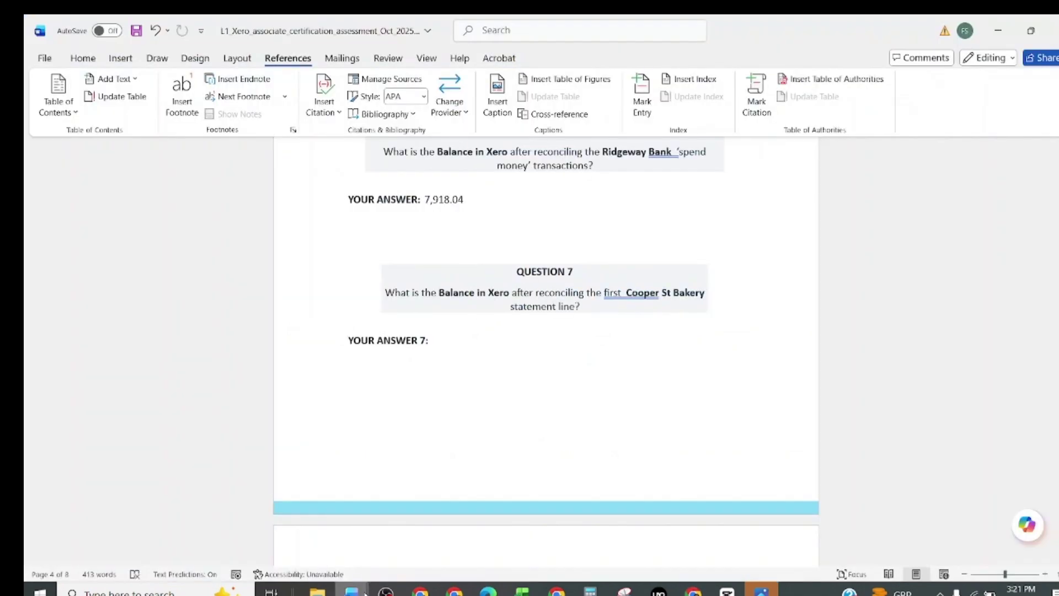
click(453, 347)
key(ctrl+v)
drag(431, 341, 472, 341)
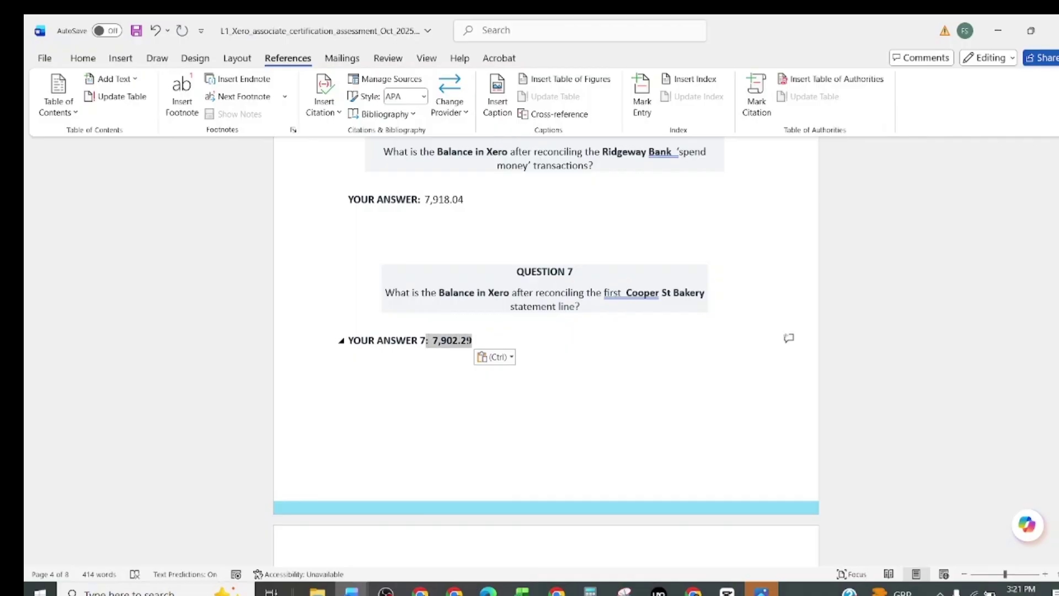
click(466, 355)
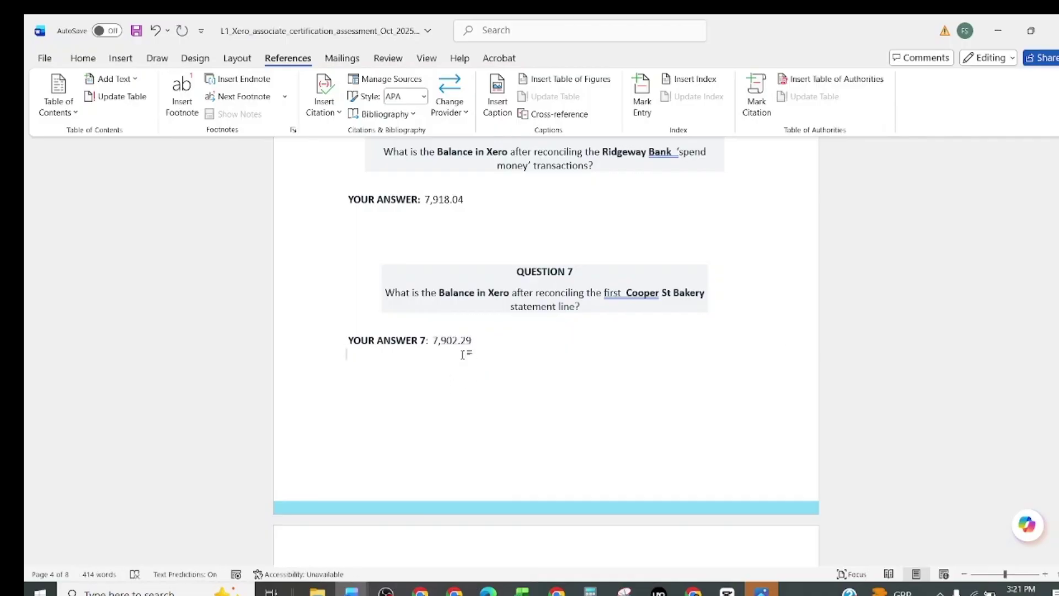
scroll(462, 359, down, 3)
scroll(462, 359, down, 4)
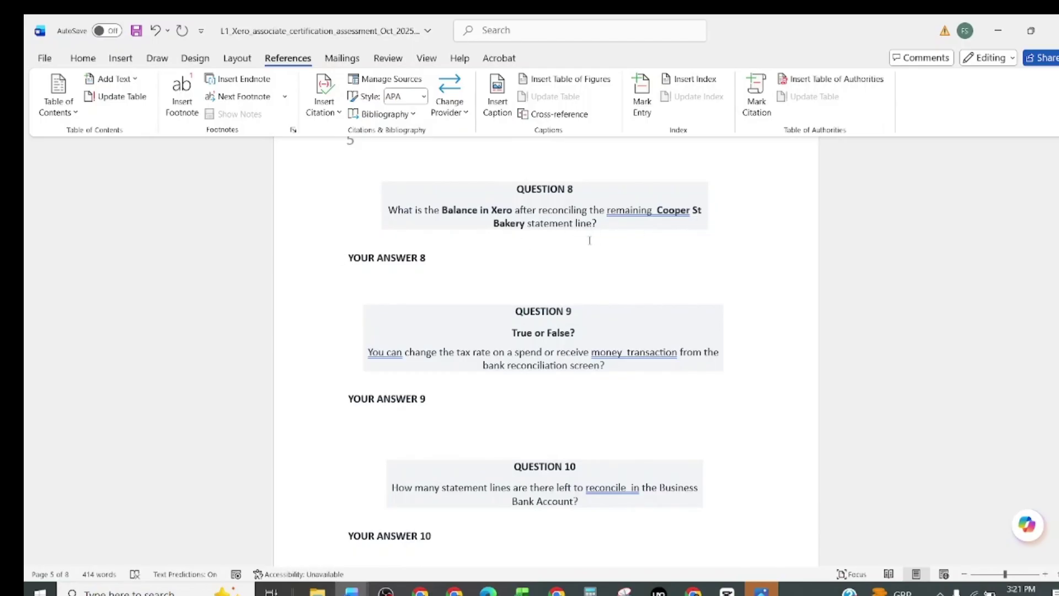
- Reconcile the 22 Nov Cooper St Bakery 11.90 line and copy the new 7,890.39 Balance in Xero
key(alt+Tab)
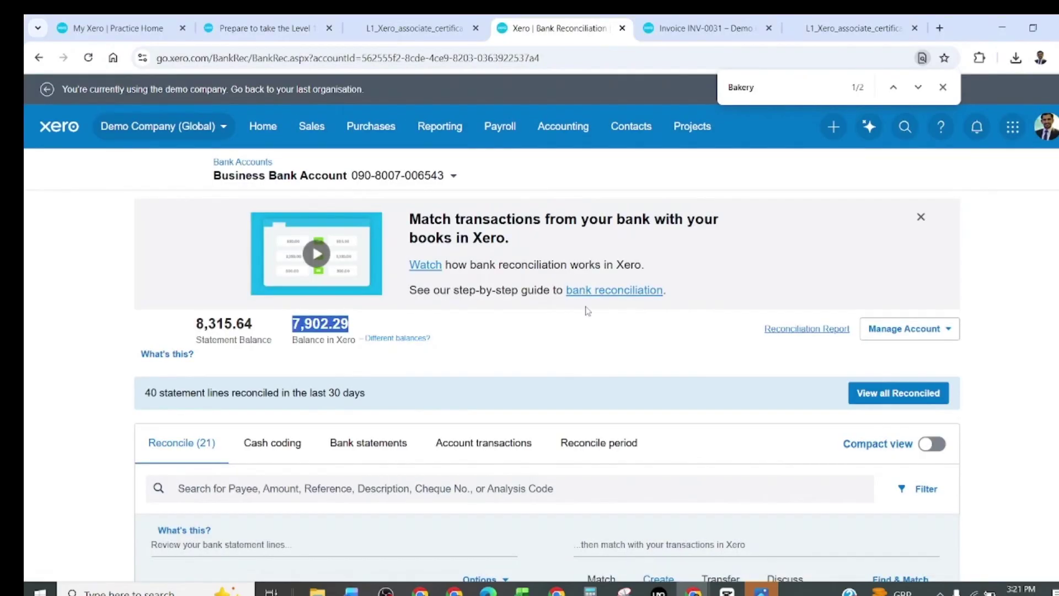
scroll(548, 366, down, 4)
click(777, 87)
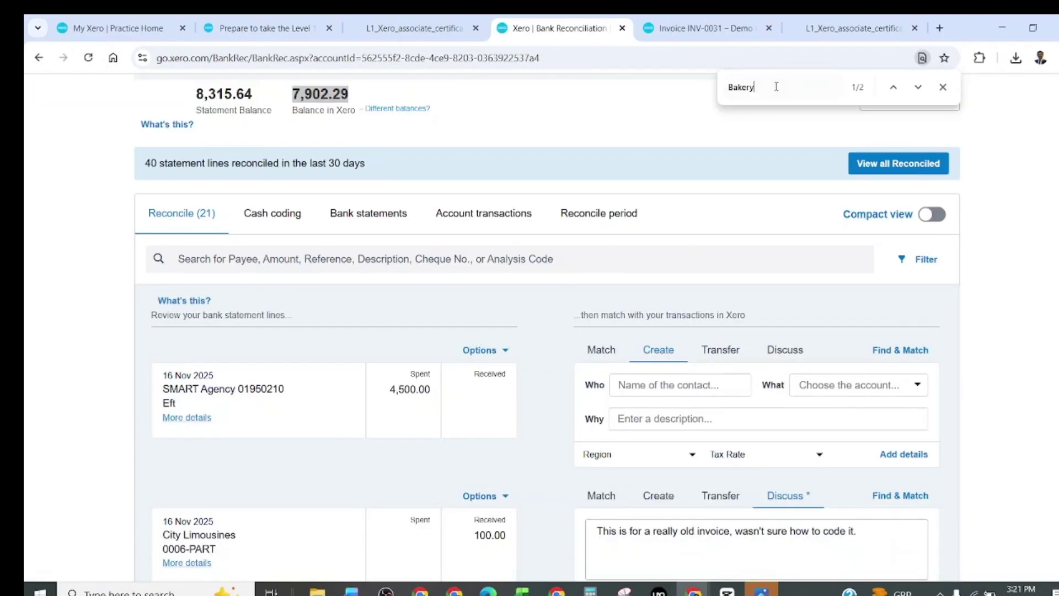
key(Return)
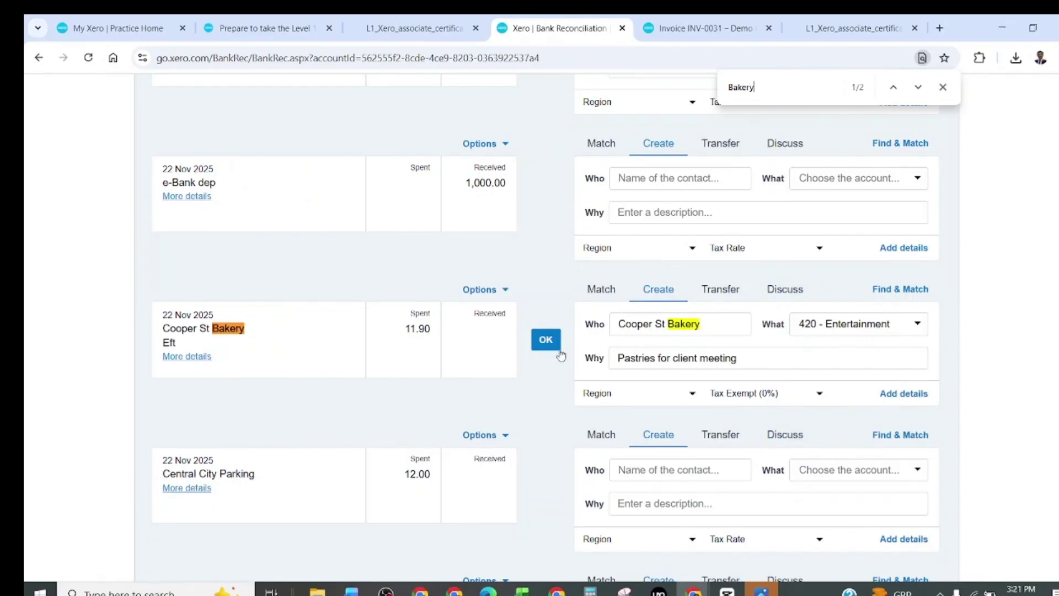
click(545, 341)
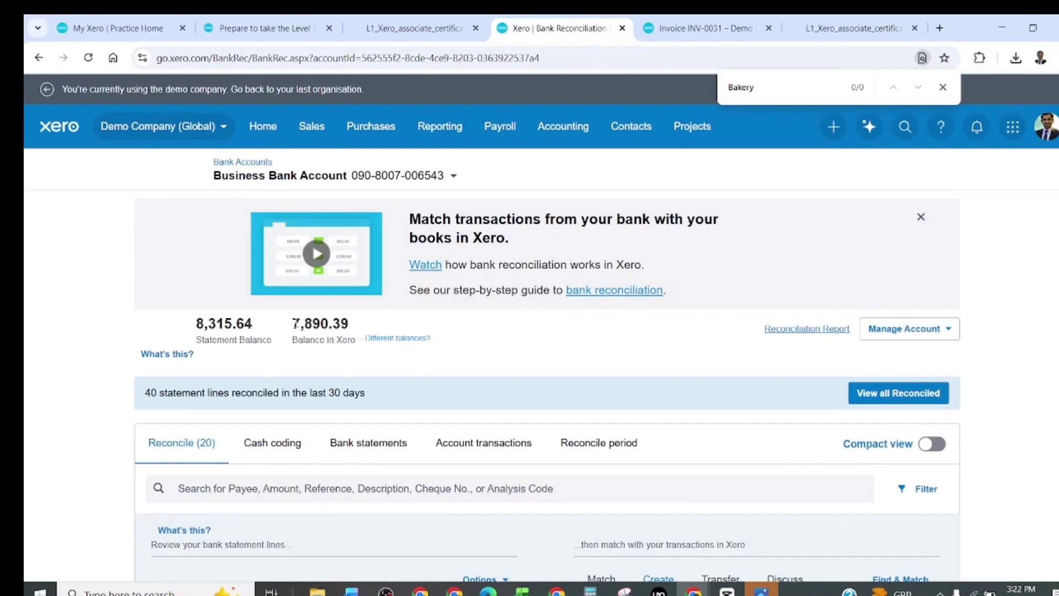
drag(293, 324, 357, 324)
key(alt+Tab)
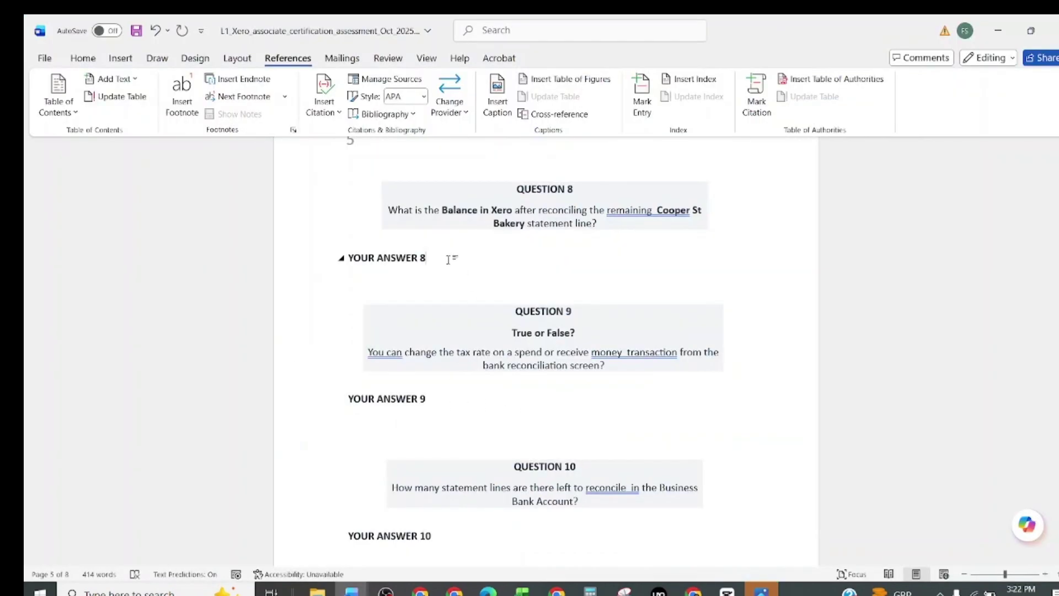
- Paste 7,890.39 after YOUR ANSWER 8 and move on to answering Question 9
click(518, 267)
text(:  7,890.39)
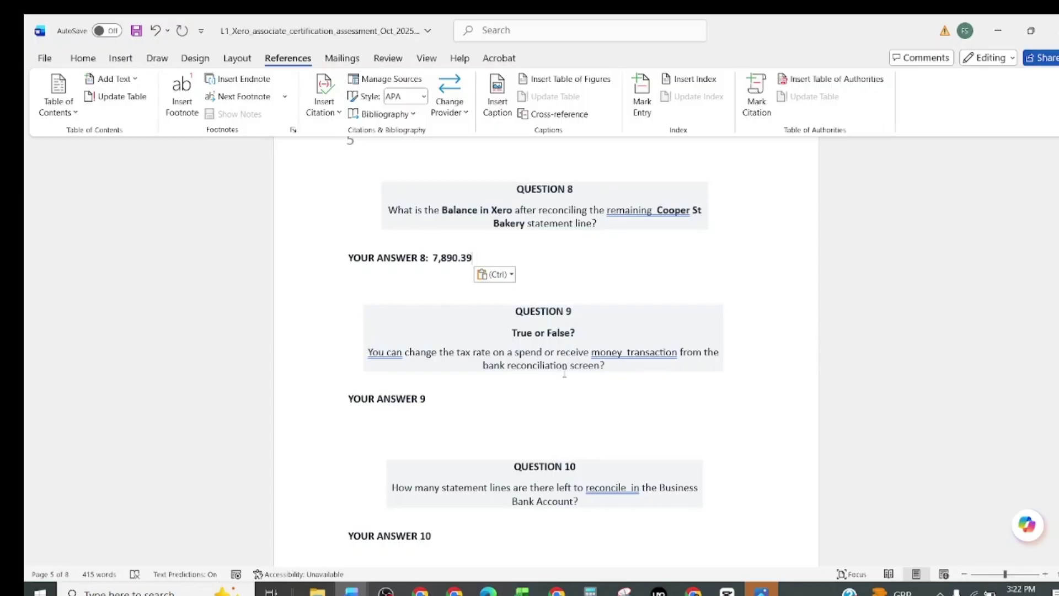
click(548, 397)
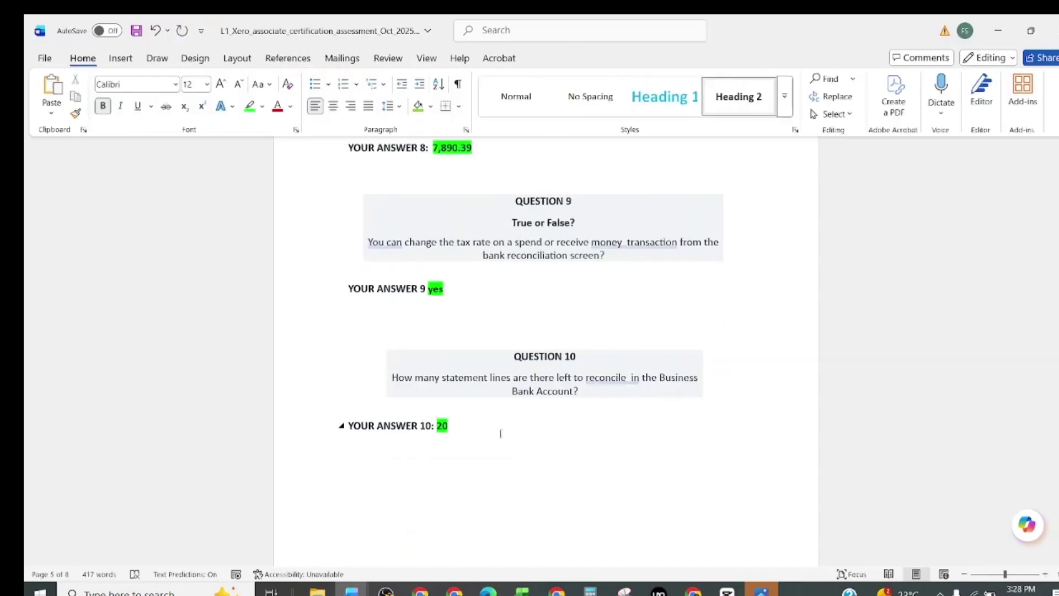
key(alt+s)
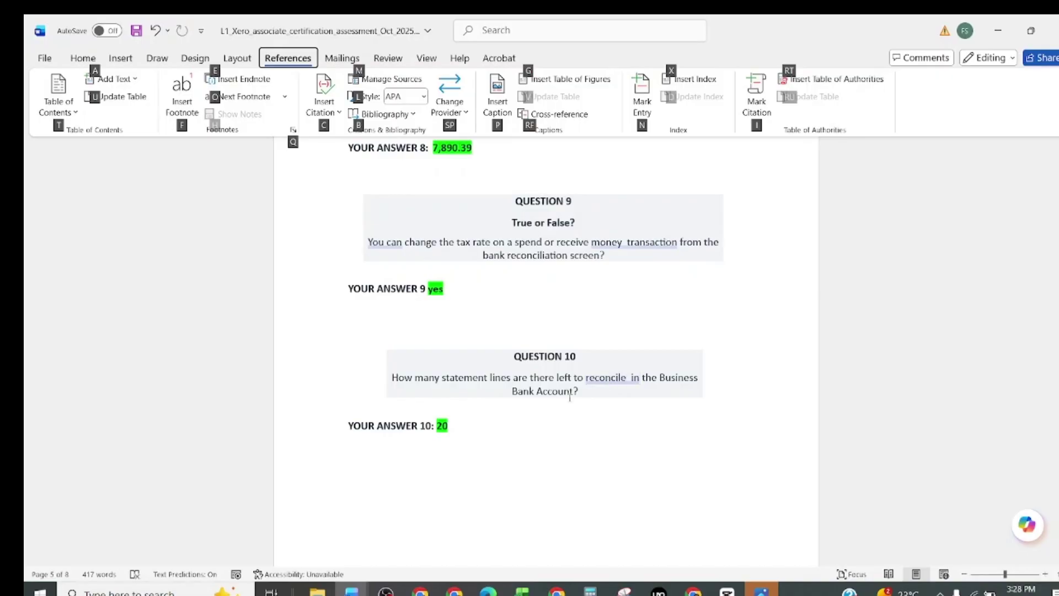
click(478, 432)
- Scroll to Section 5, place the cursor at Question 11's answer, then return to Xero's reconciliation page
scroll(546, 466, down, 8)
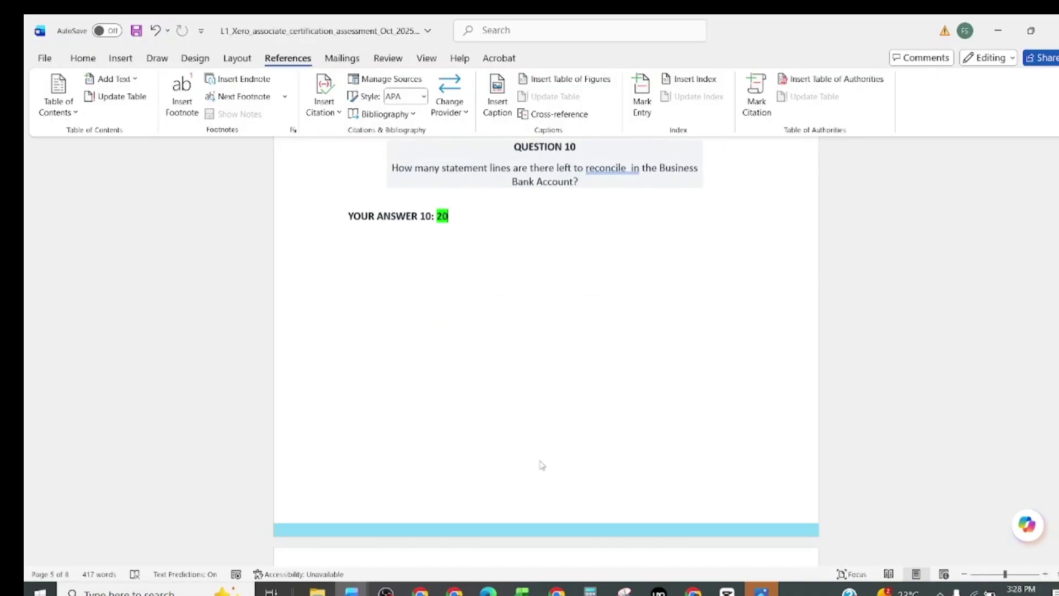
scroll(534, 457, down, 3)
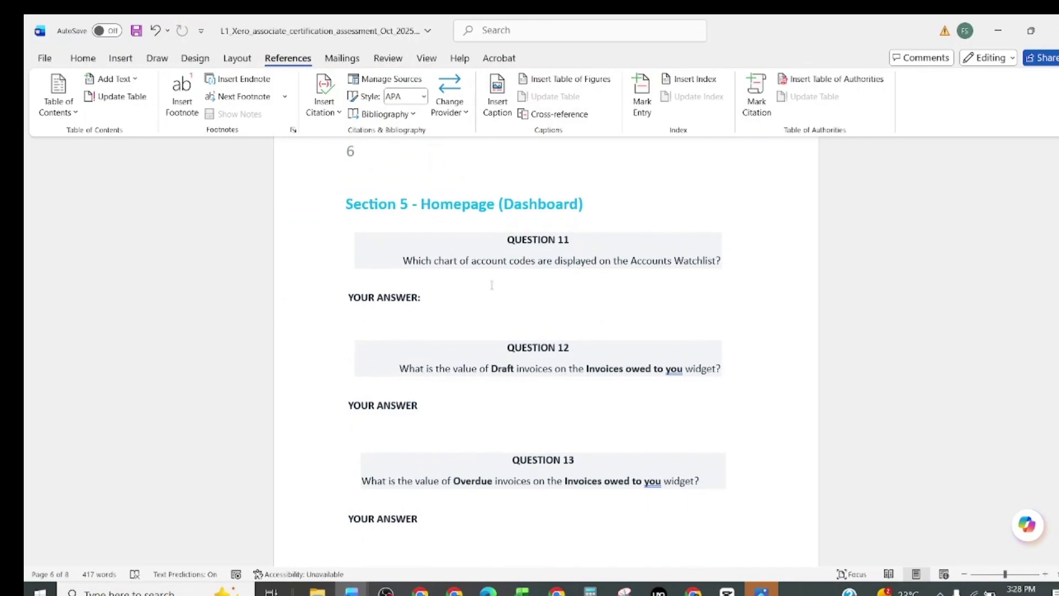
click(463, 290)
key(alt+Tab)
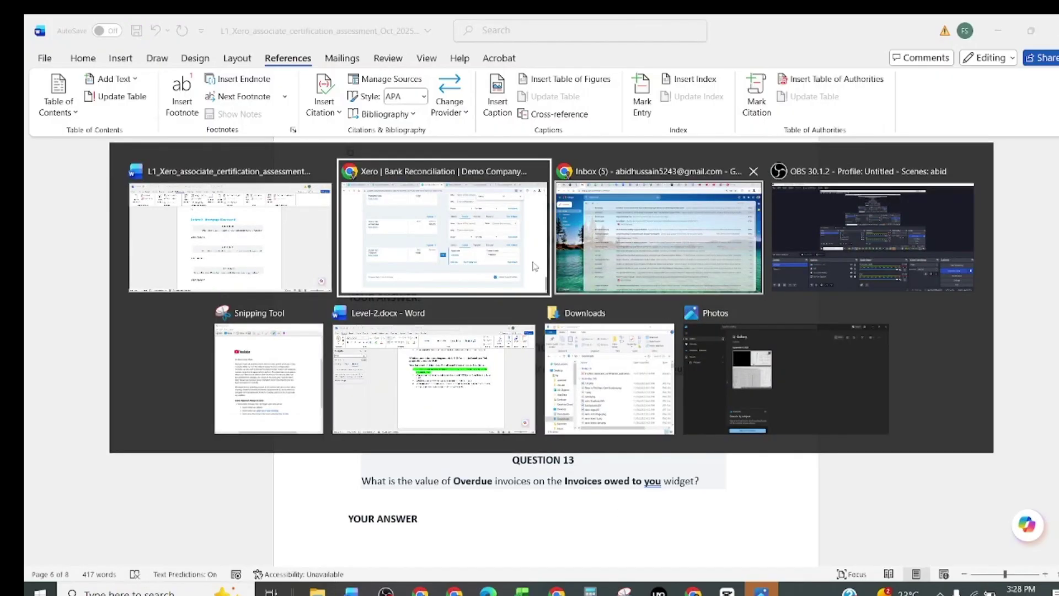
scroll(490, 199, up, 20)
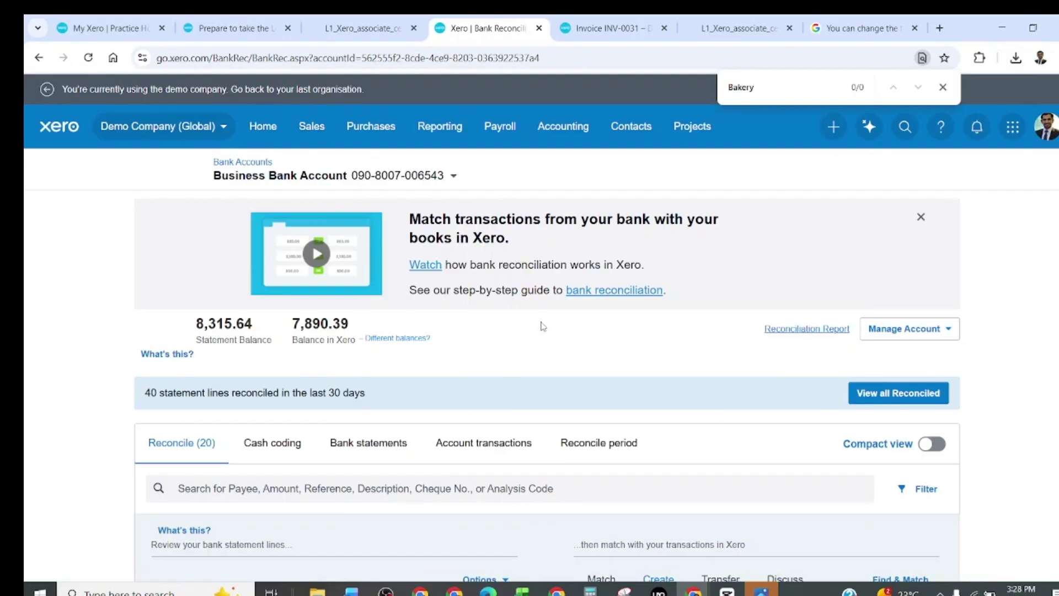
- Open the Demo Company homepage and scroll down to the Chart of accounts watchlist widget
click(265, 137)
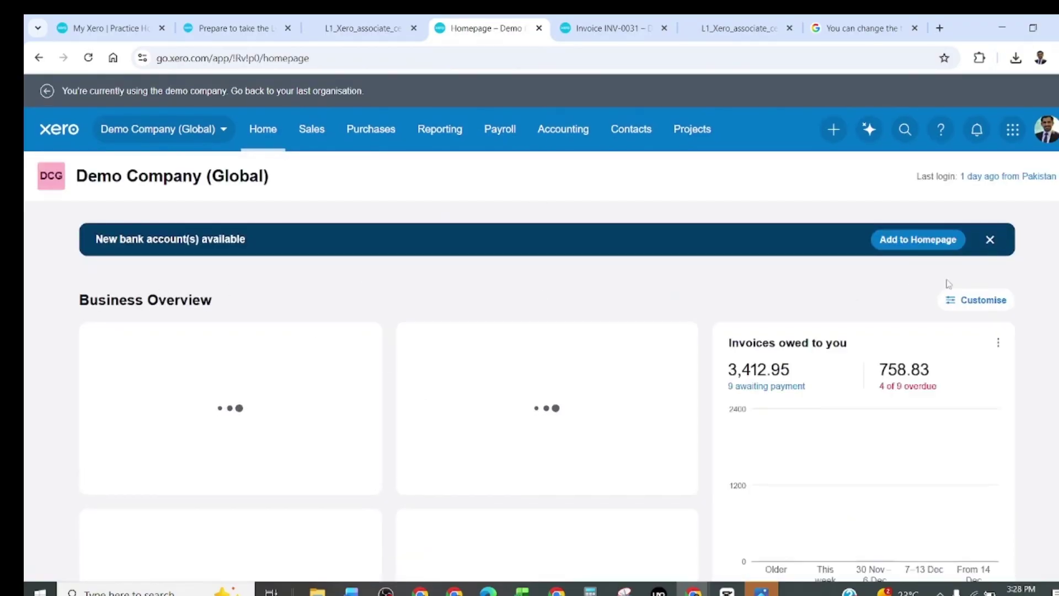
scroll(949, 331, down, 4)
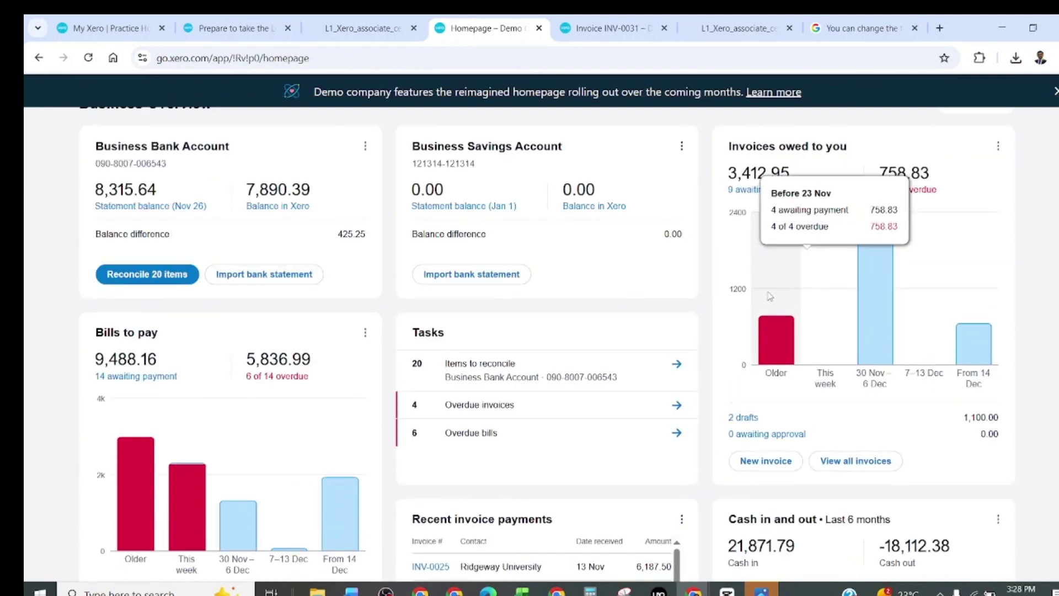
scroll(358, 392, down, 4)
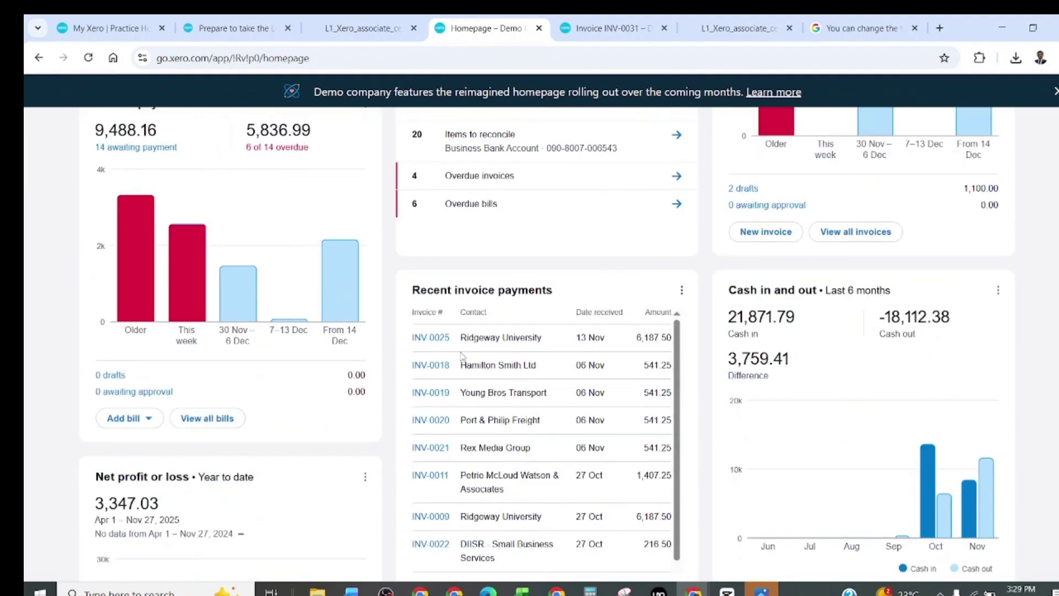
scroll(768, 316, down, 4)
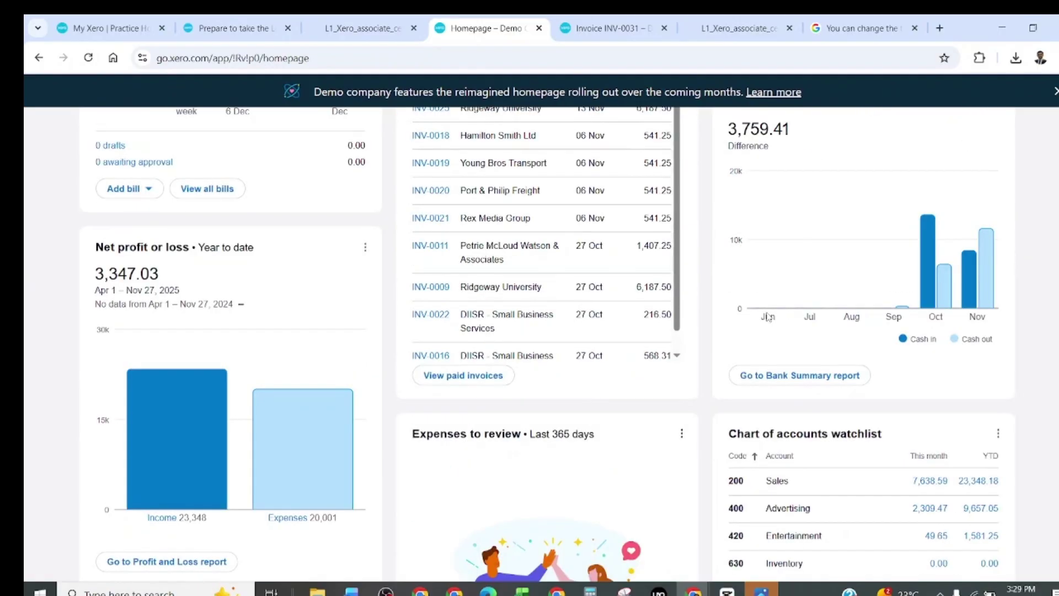
scroll(768, 324, down, 4)
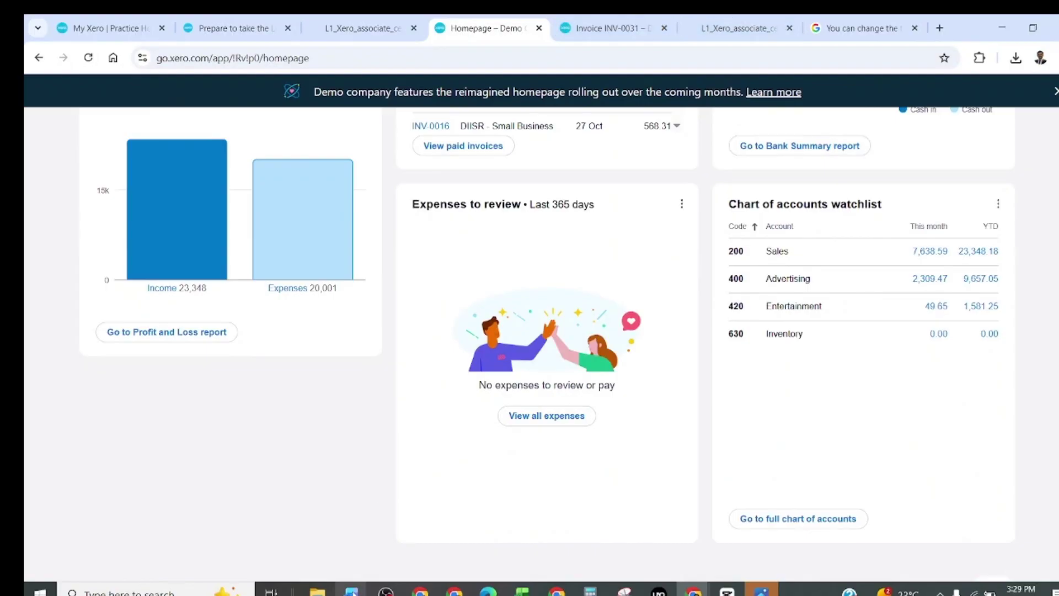
mouse_move(351, 589)
click(325, 546)
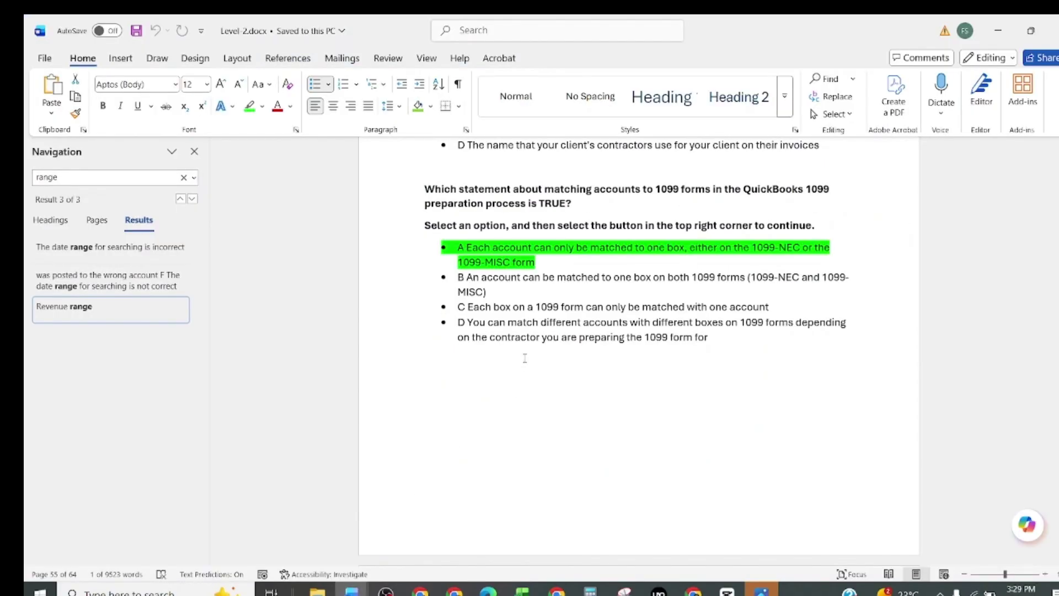
- Enter 4 as the answer to Question 11 in the L1 Xero assessment
mouse_move(351, 589)
click(430, 530)
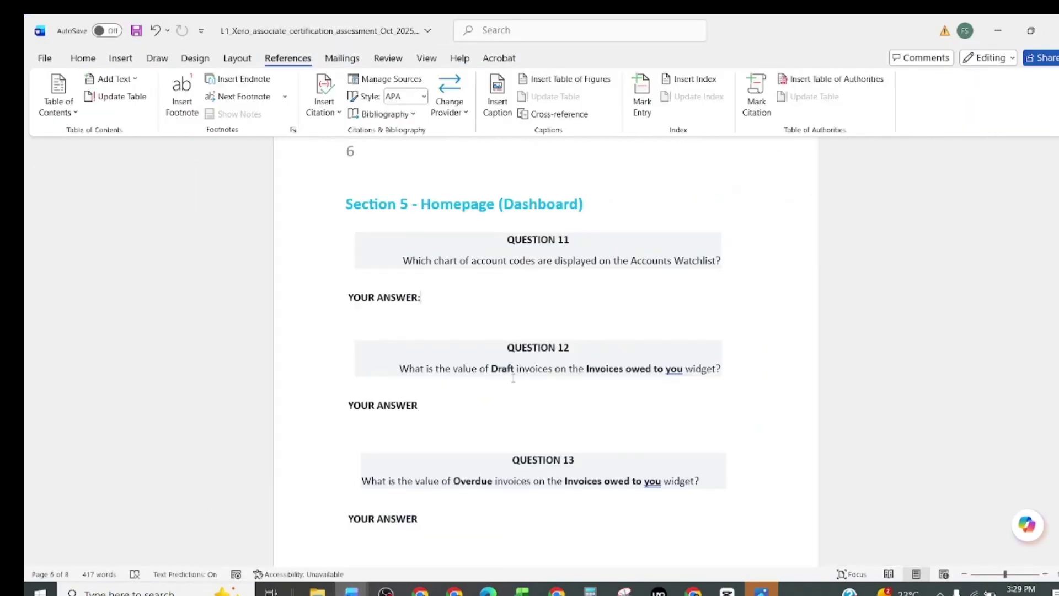
text(4)
- Go back to the Xero homepage and scroll up to the top of the dashboard
key(alt+Tab)
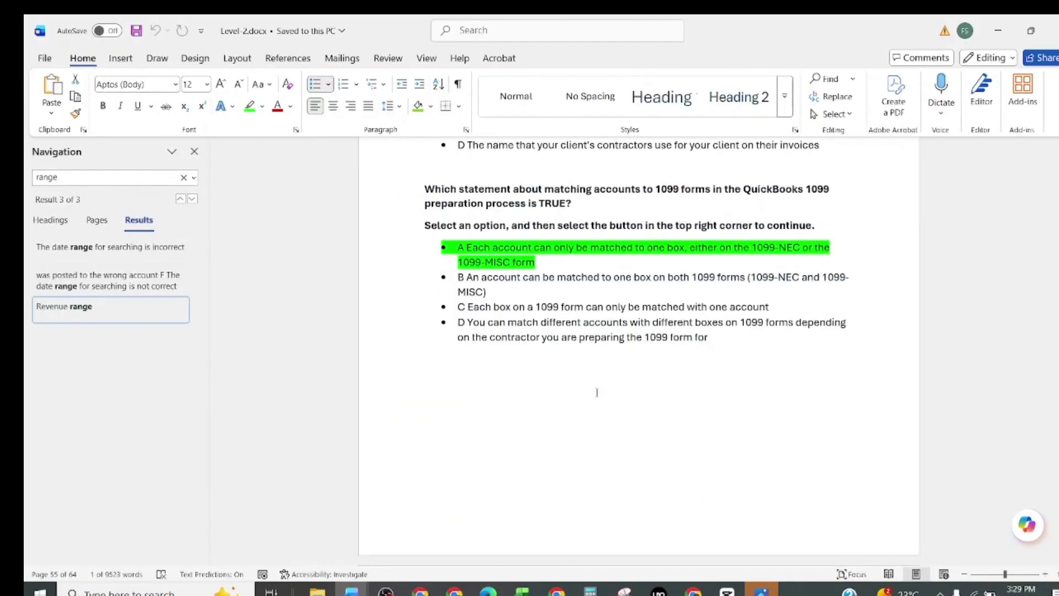
key(alt+Tab)
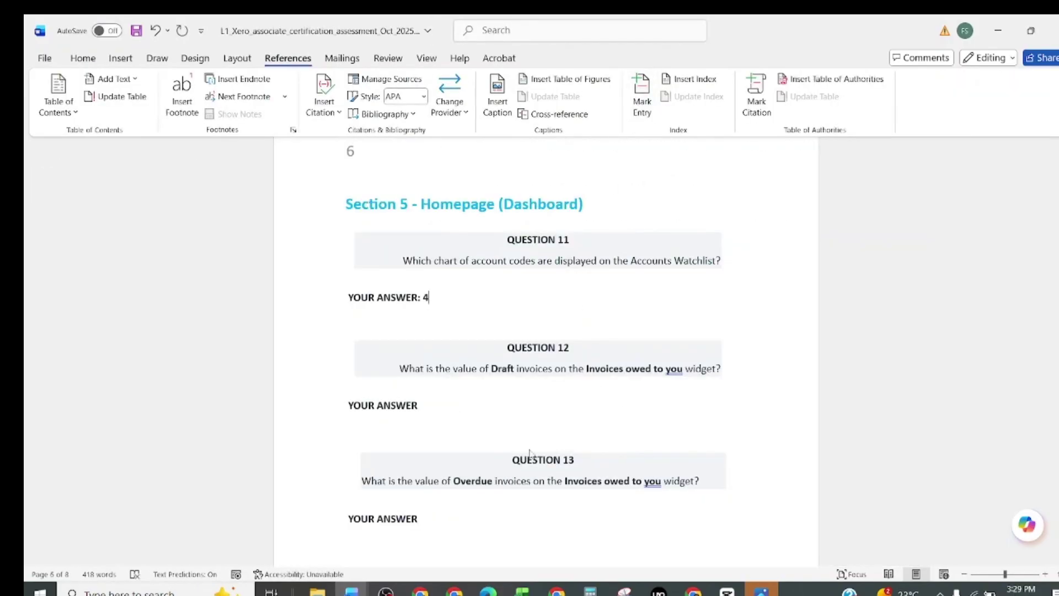
key(alt+Tab)
key(alt+Tab)
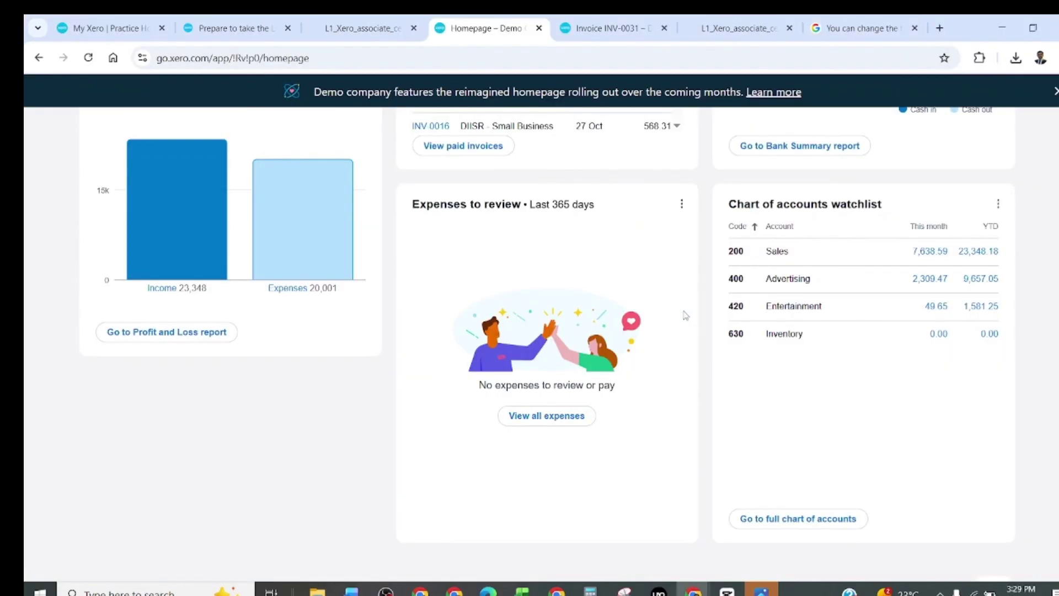
scroll(580, 318, up, 4)
scroll(678, 355, up, 4)
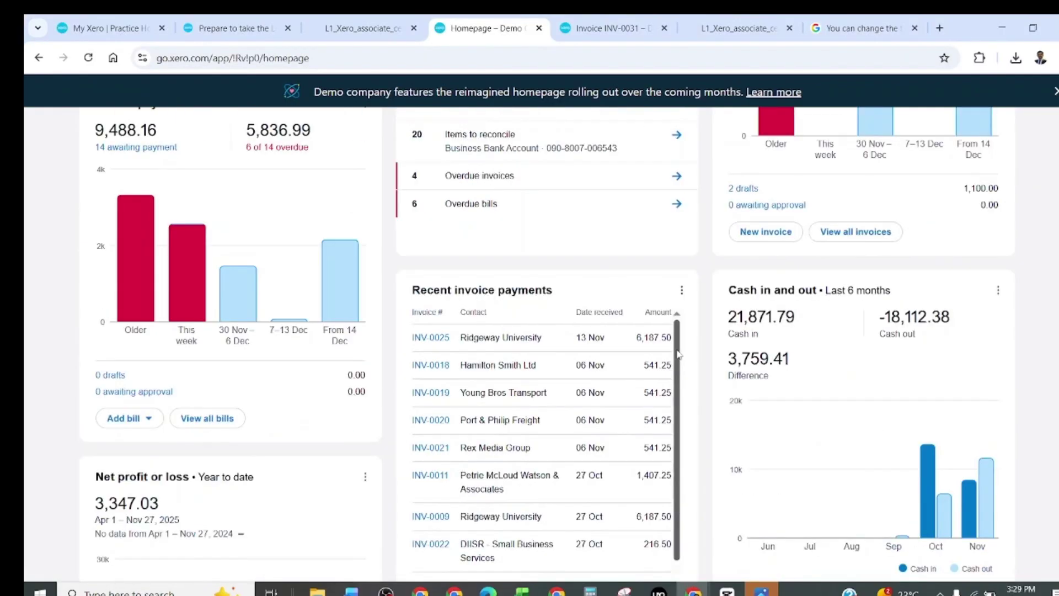
scroll(651, 364, up, 4)
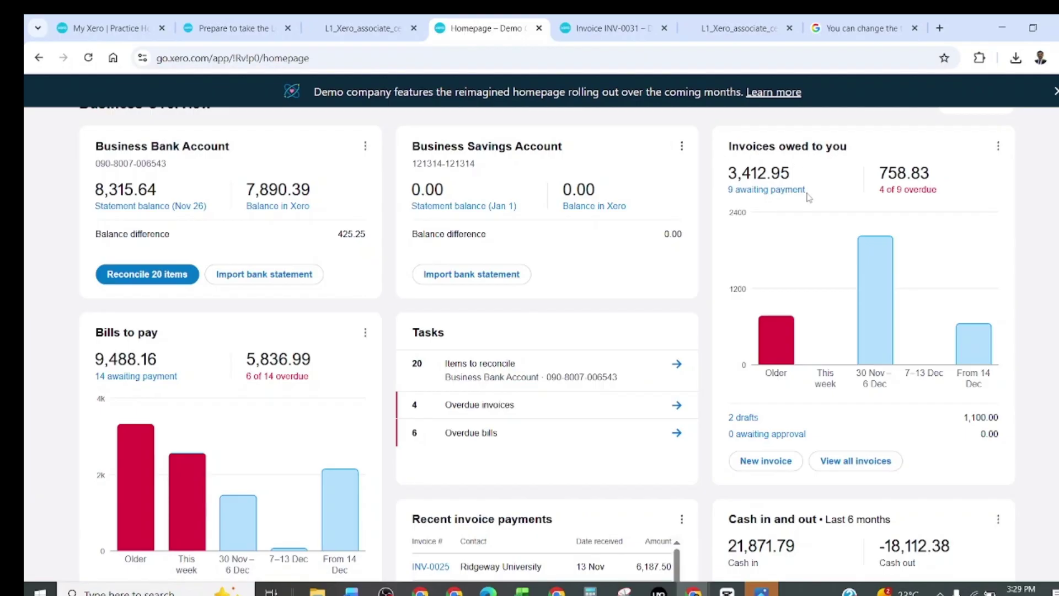
mouse_move(782, 203)
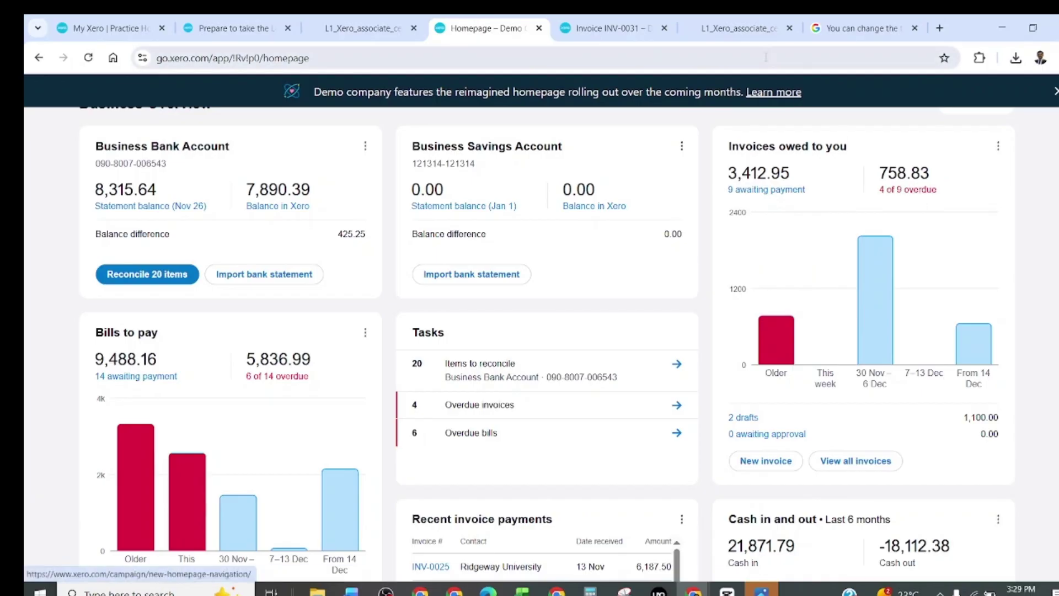
- Copy the 1,100 draft invoices amount from Xero and paste it as Question 12's answer
mouse_move(352, 589)
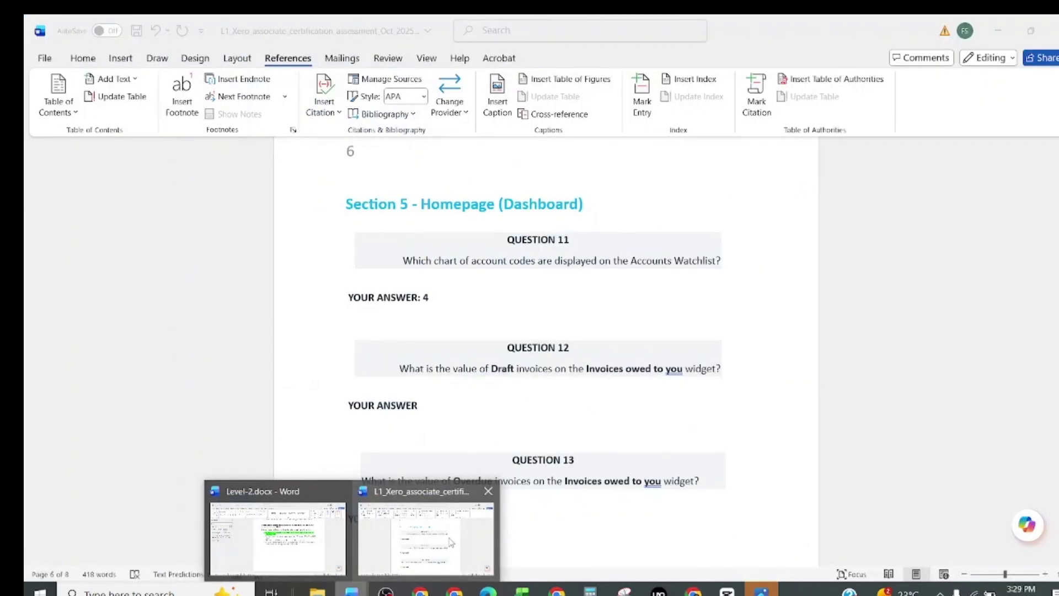
click(425, 537)
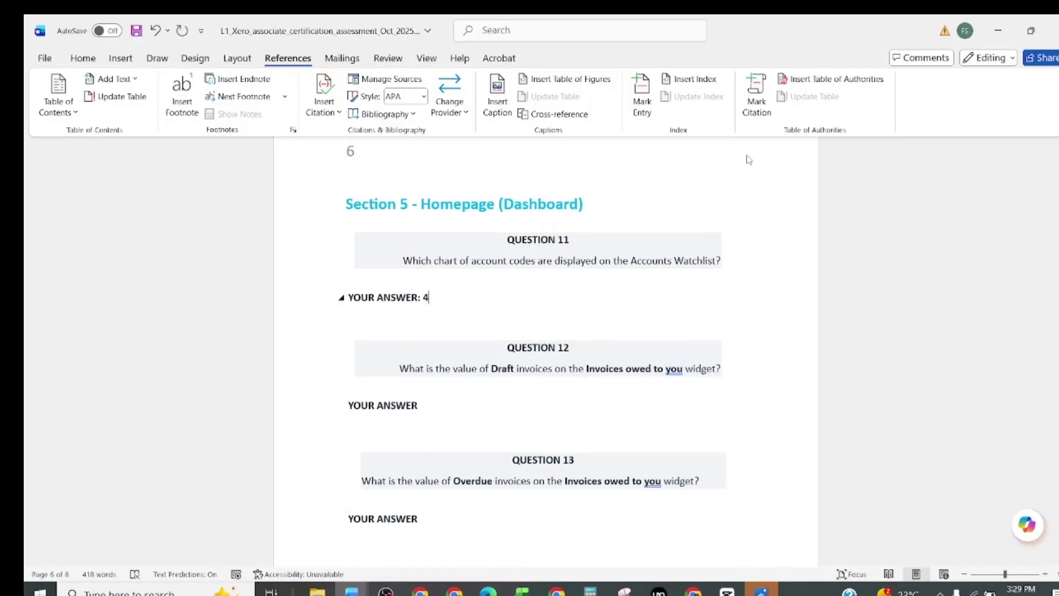
key(alt+Tab)
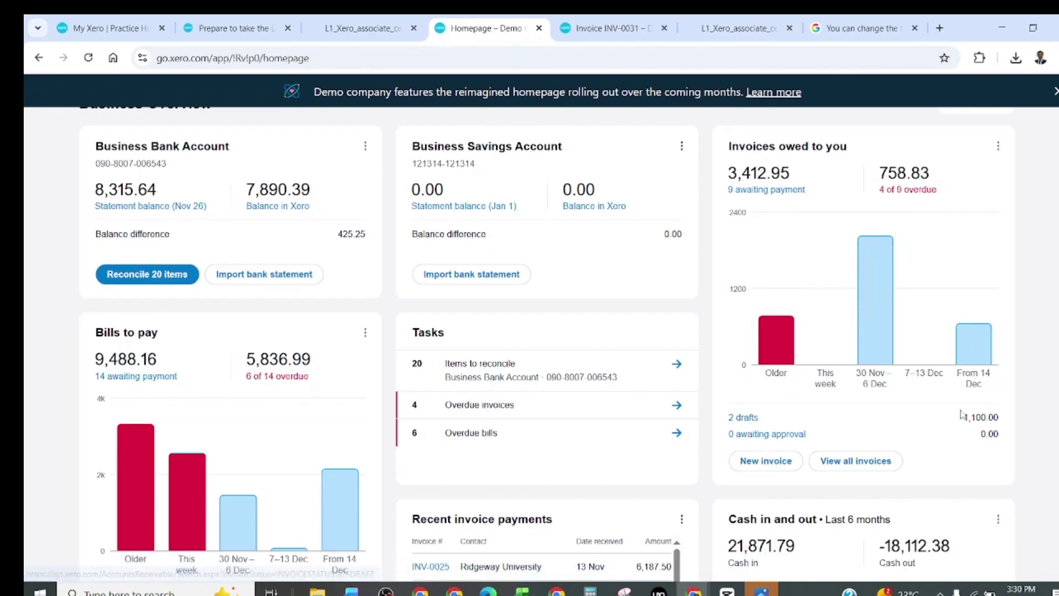
drag(966, 419, 988, 417)
key(ctrl+c)
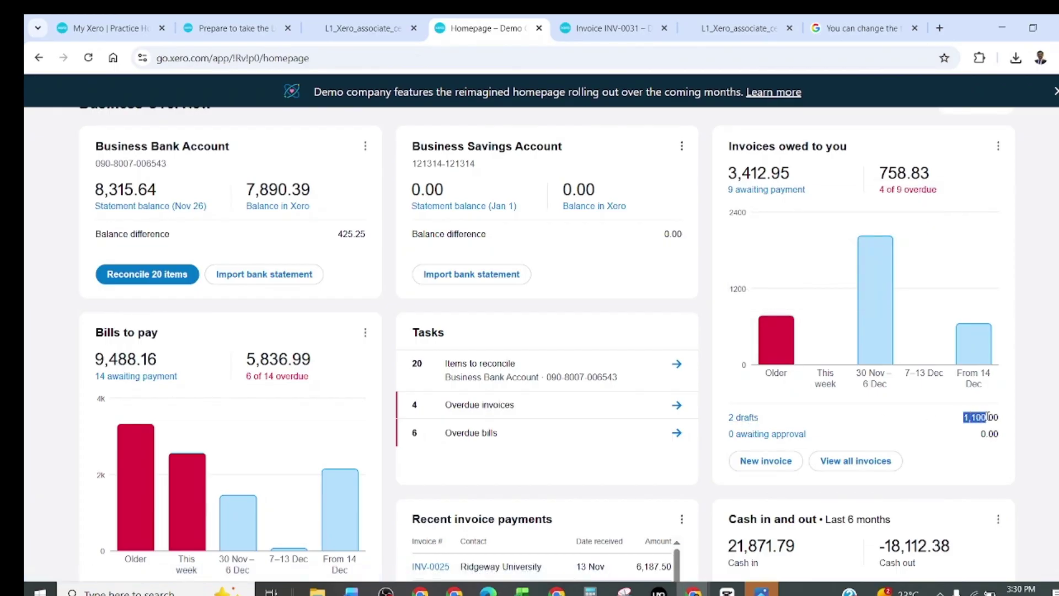
click(351, 592)
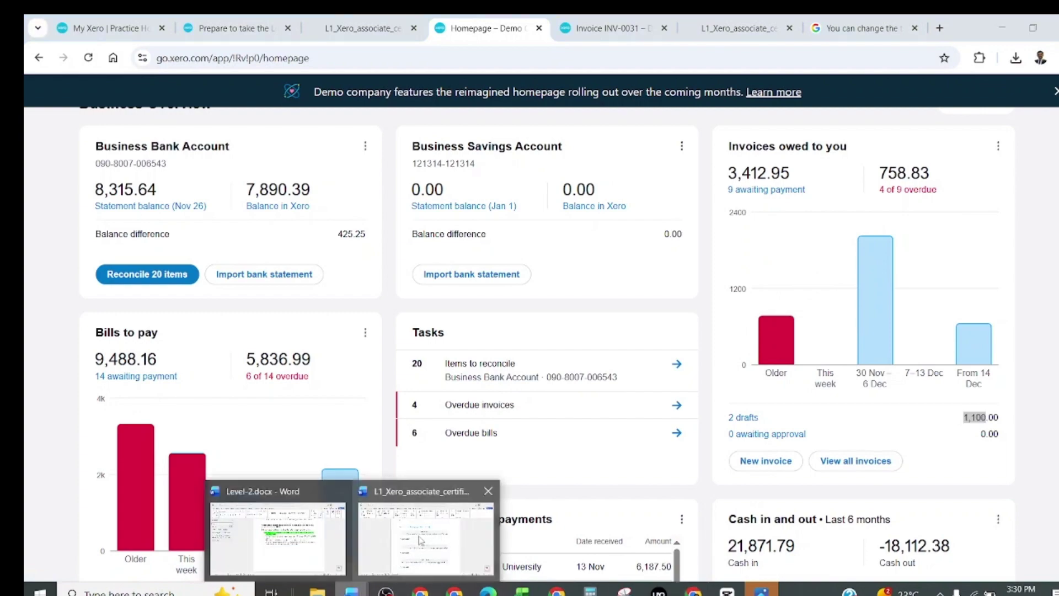
click(421, 539)
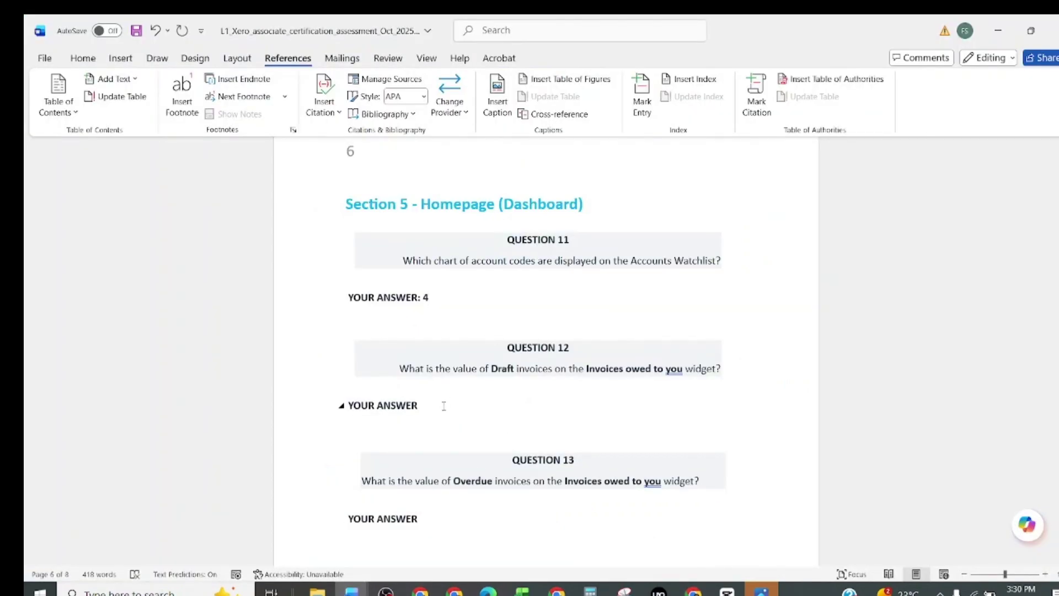
text(:)
key(ctrl+v)
scroll(493, 439, down, 3)
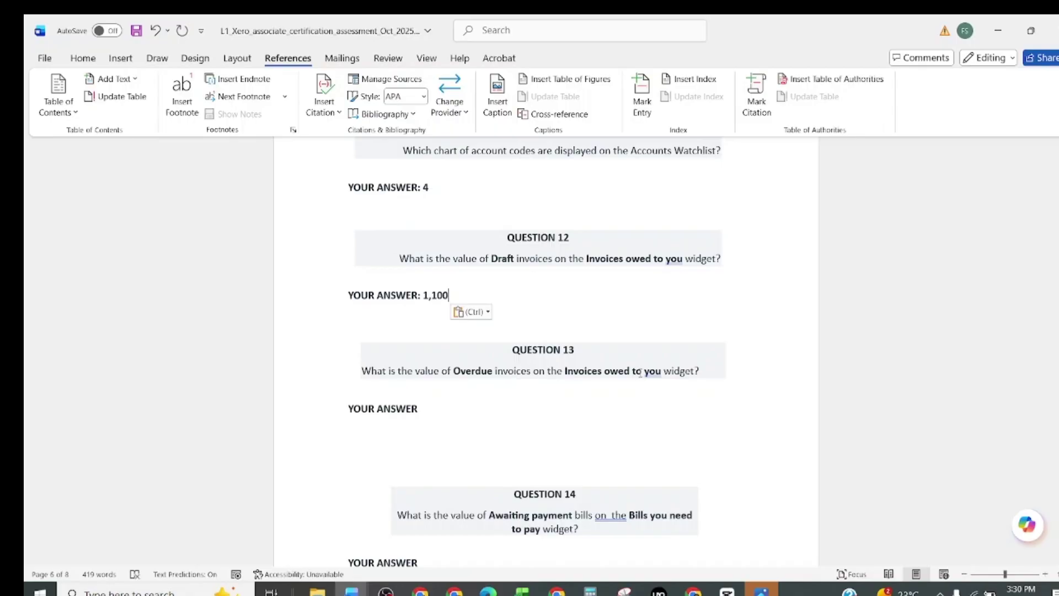
- Start Question 13's answer with ':' and locate the invoice totals on the Xero dashboard
click(448, 422)
text(:)
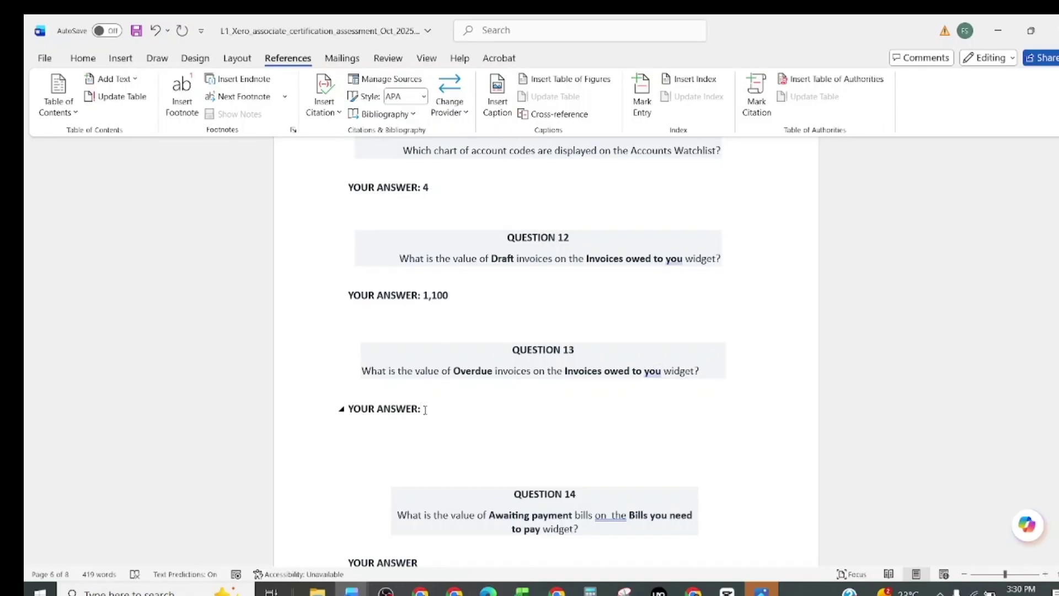
key(alt+Tab)
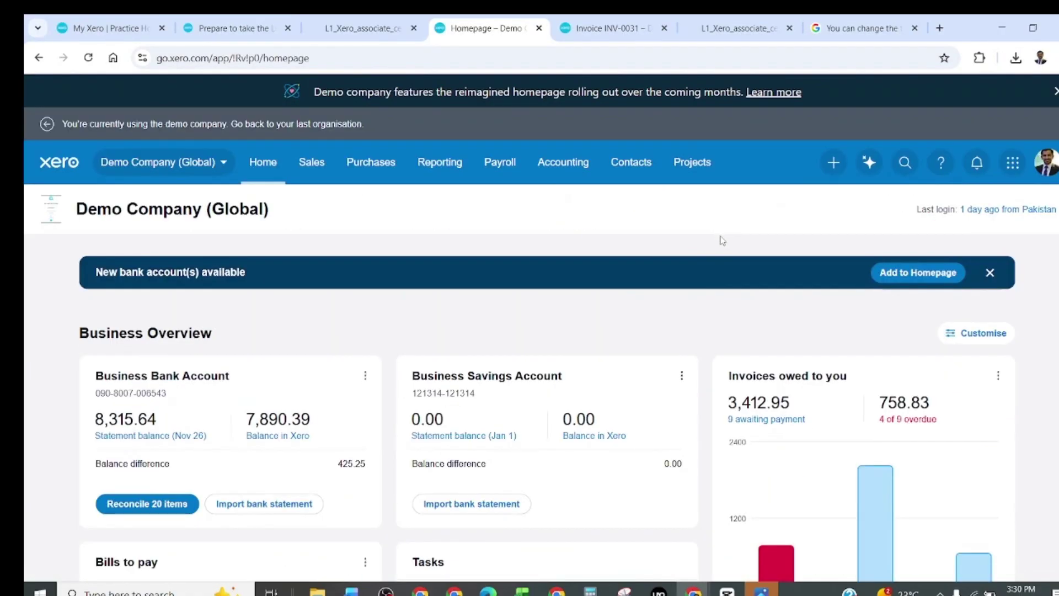
scroll(722, 240, down, 4)
mouse_move(752, 245)
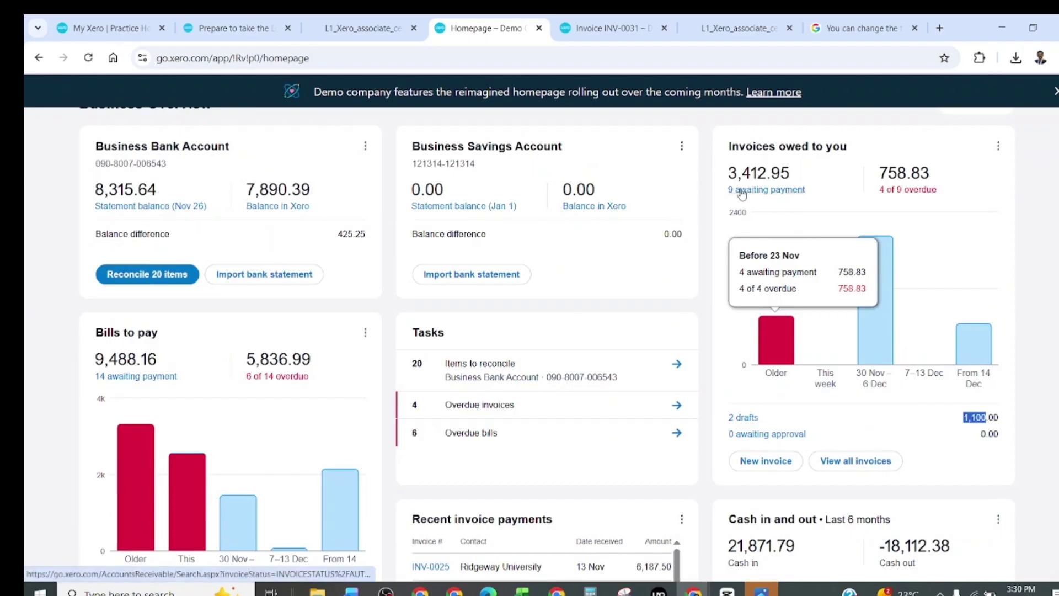
drag(792, 174, 729, 170)
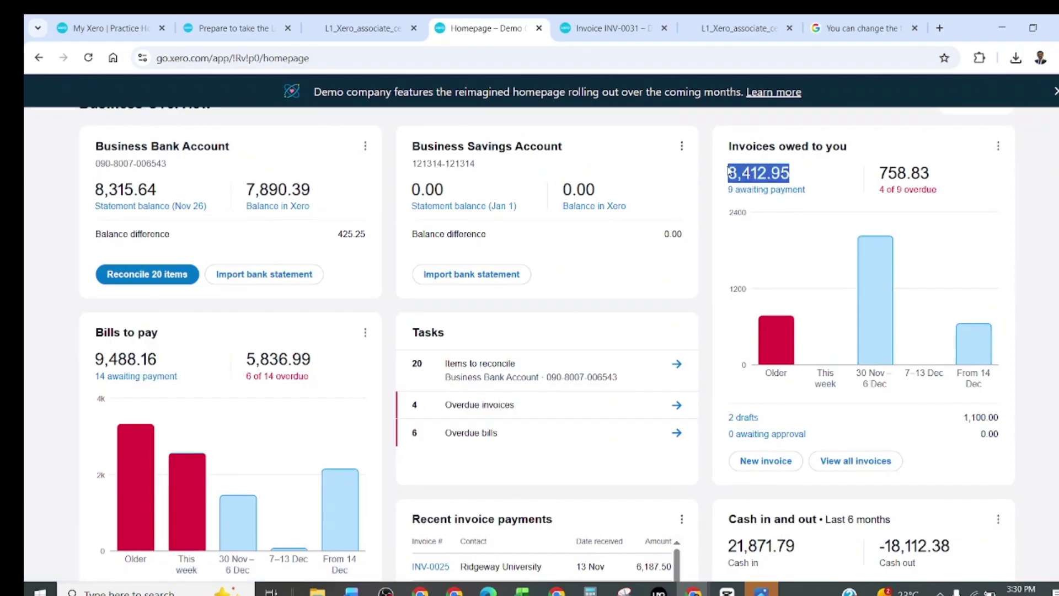
key(alt+Tab)
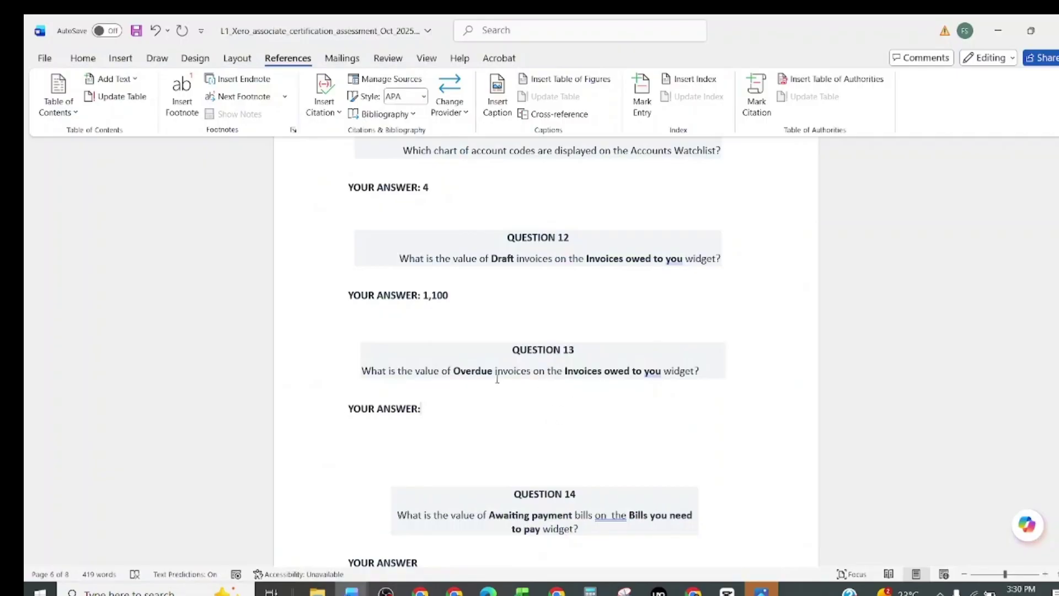
key(alt+Tab)
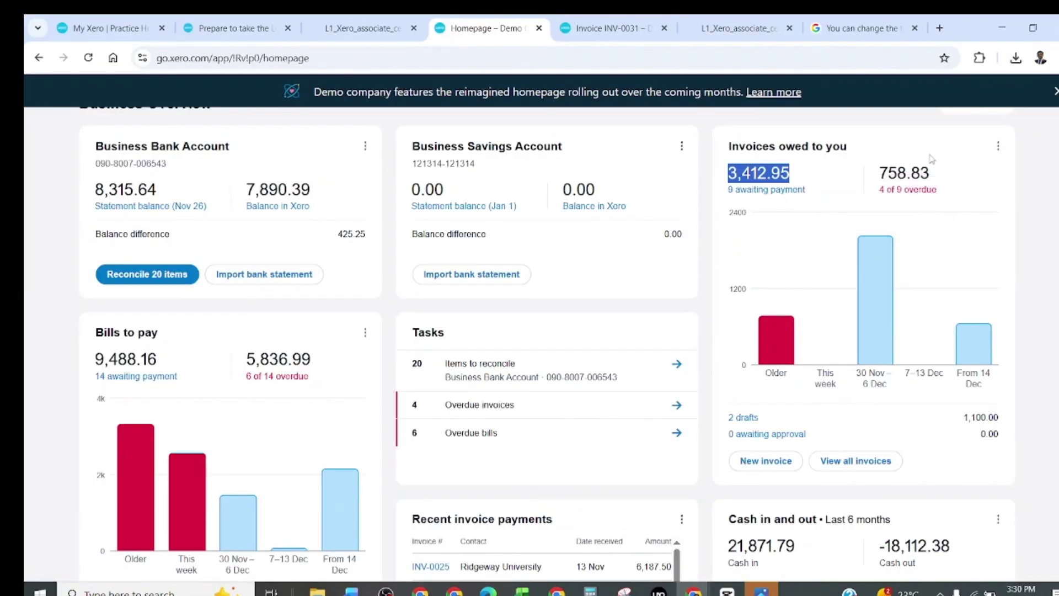
- Copy the 758.83 overdue invoices figure and paste it as Question 13's answer
click(883, 171)
drag(882, 171, 930, 173)
key(ctrl+c)
key(alt+Tab)
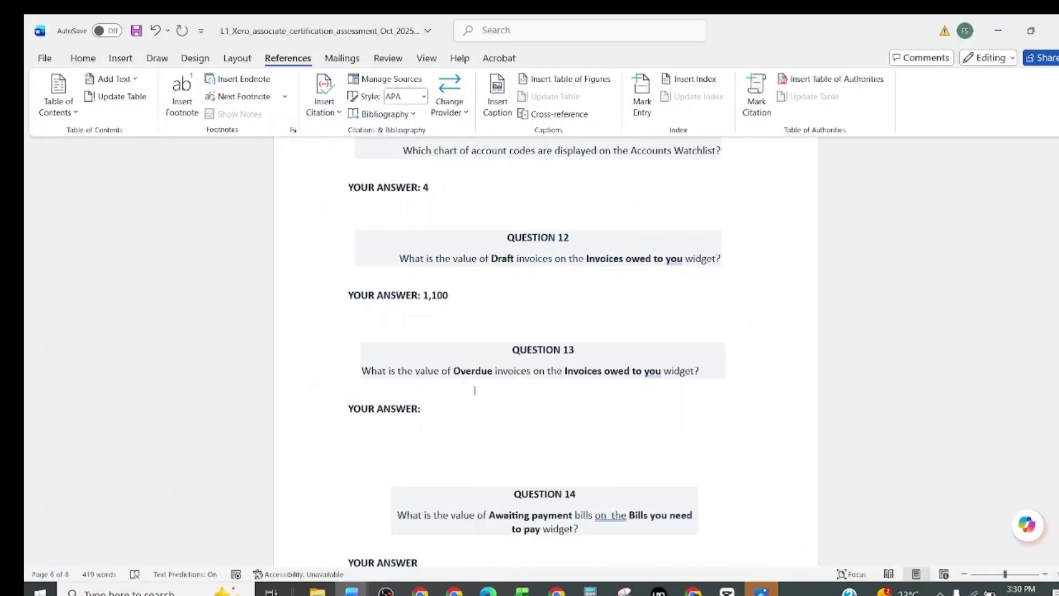
key(ctrl+v)
scroll(466, 452, down, 2)
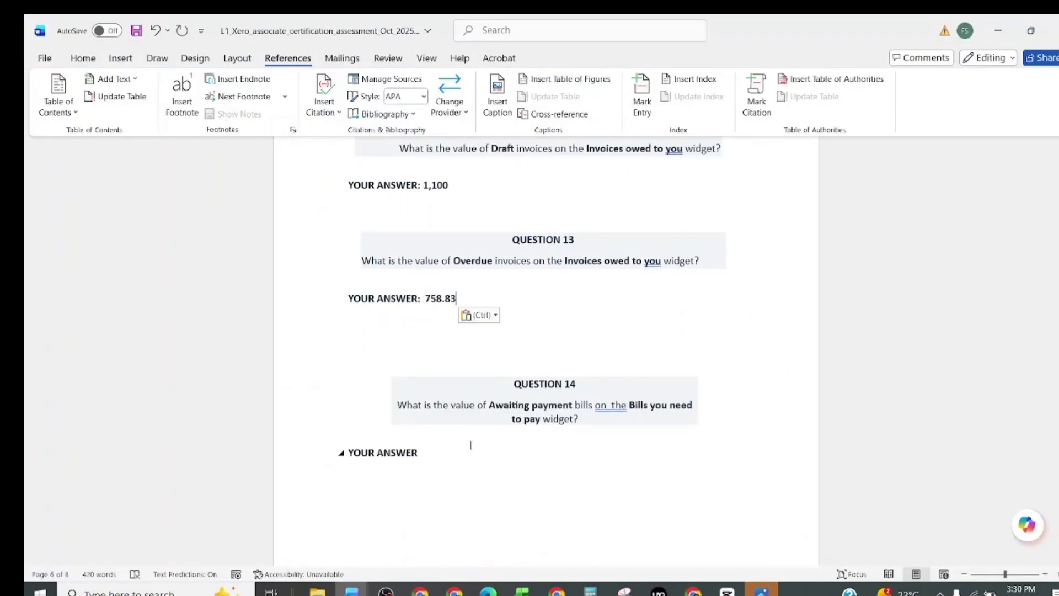
scroll(460, 396, down, 2)
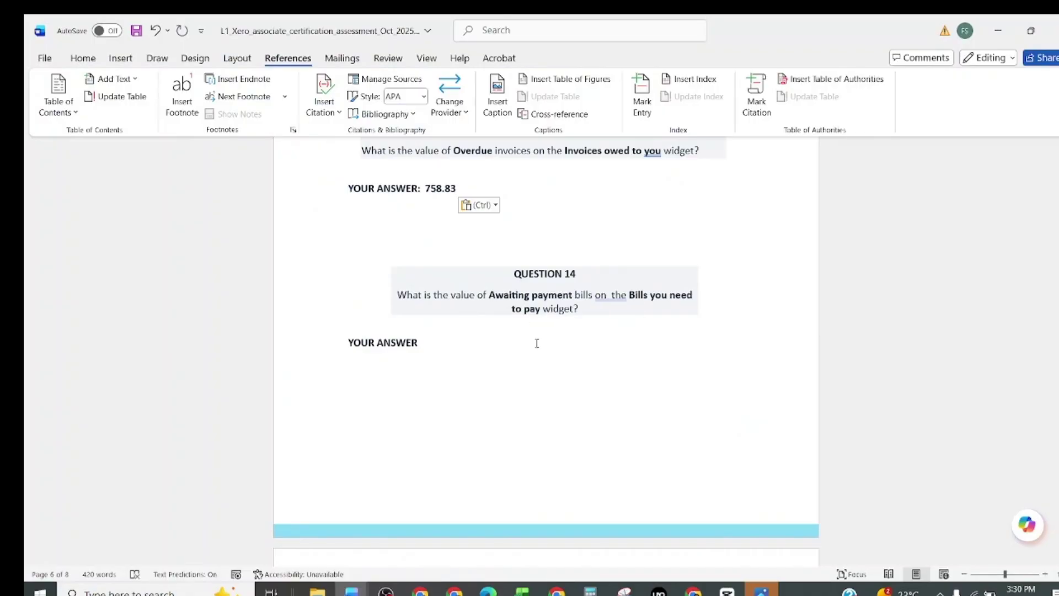
- Copy the 9,488.16 bills awaiting payment total and paste it as Question 14's answer
key(alt+Tab)
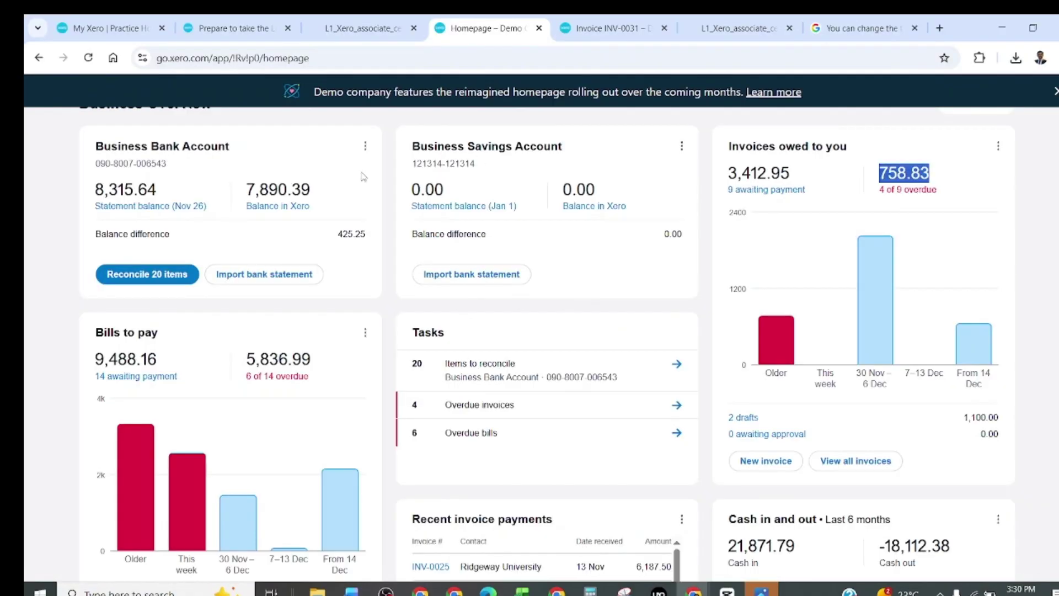
scroll(237, 270, down, 4)
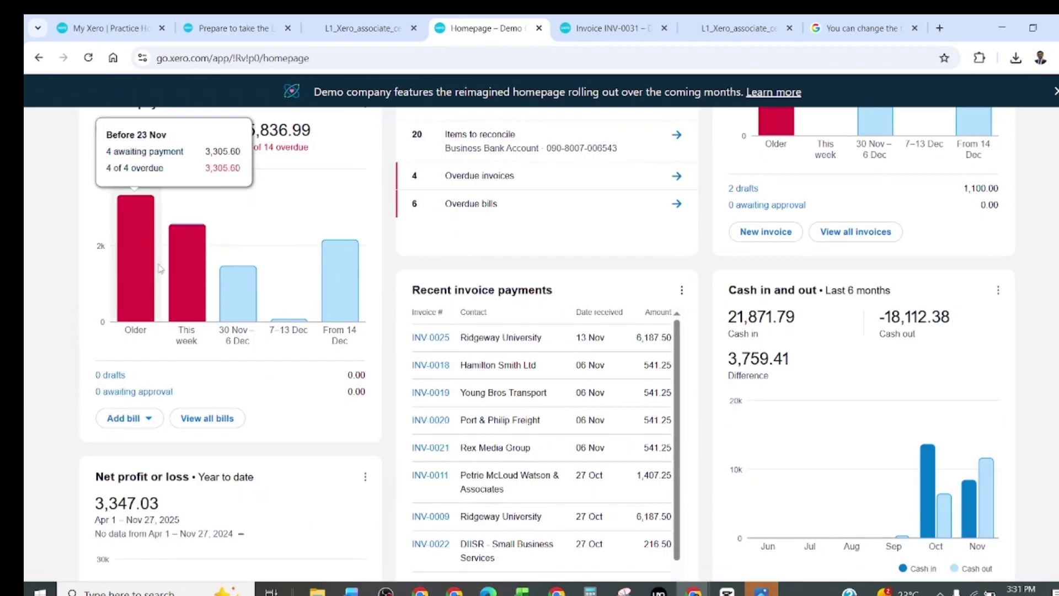
scroll(159, 269, up, 4)
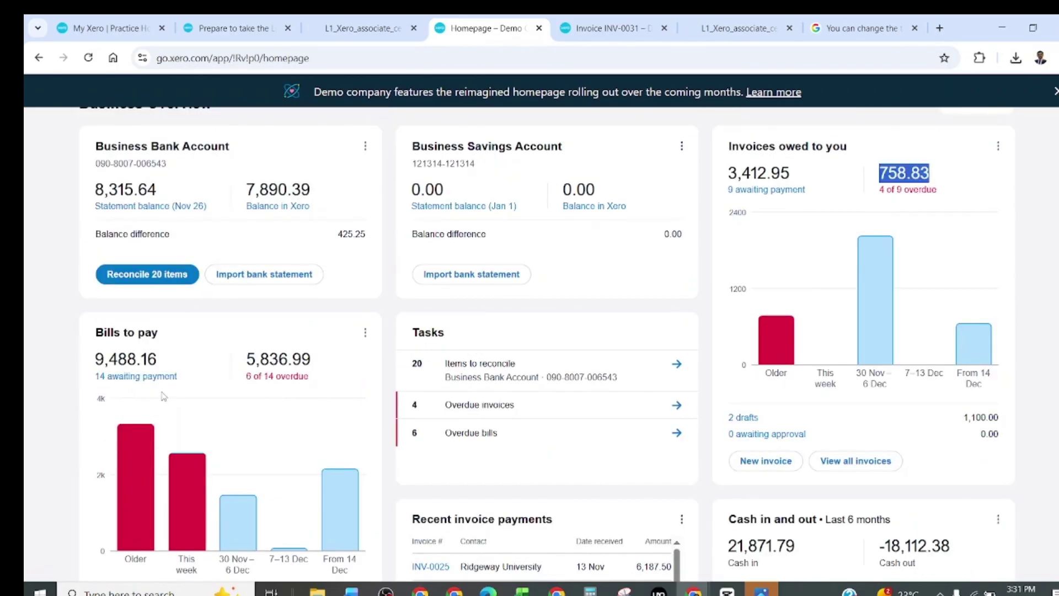
drag(166, 365, 98, 354)
key(ctrl+c)
scroll(98, 358, down, 4)
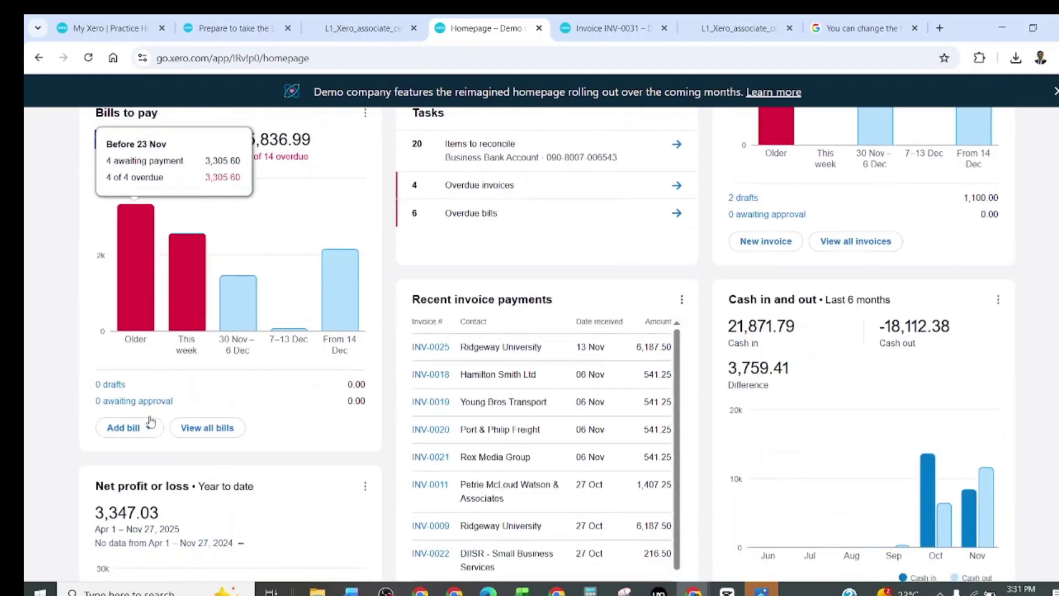
key(alt+Tab)
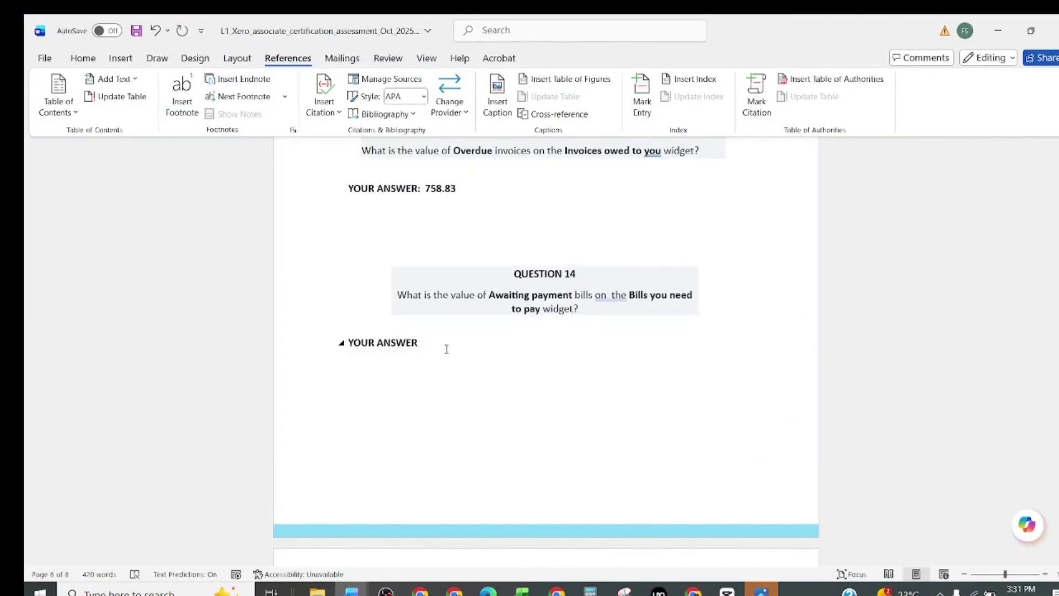
text(:)
key(ctrl+v)
scroll(582, 309, down, 6)
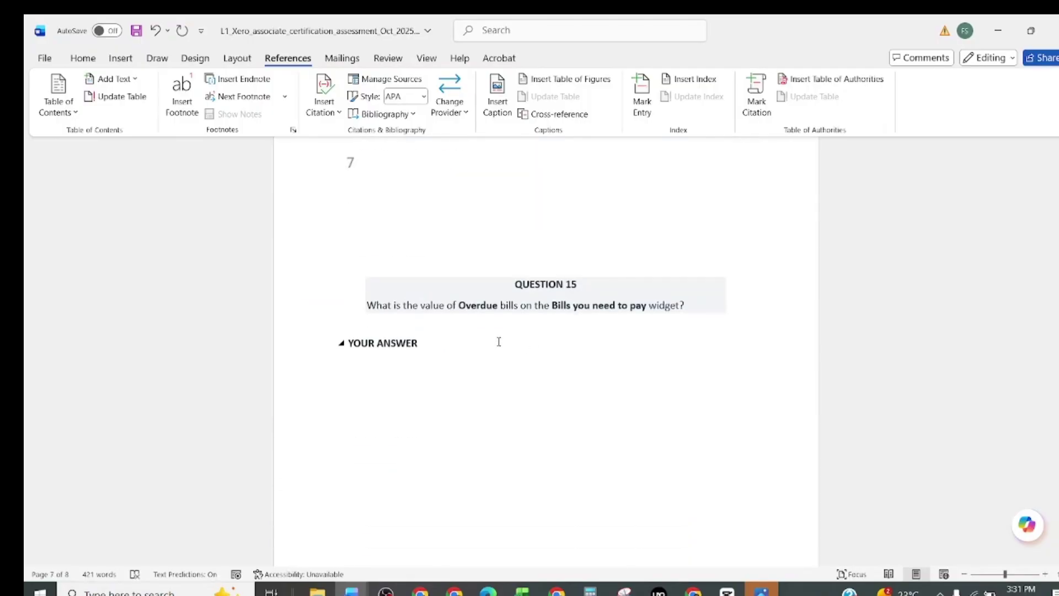
- Copy the 5,836.99 overdue bills figure and paste it as Question 15's answer
click(441, 343)
text(:)
key(alt+Tab)
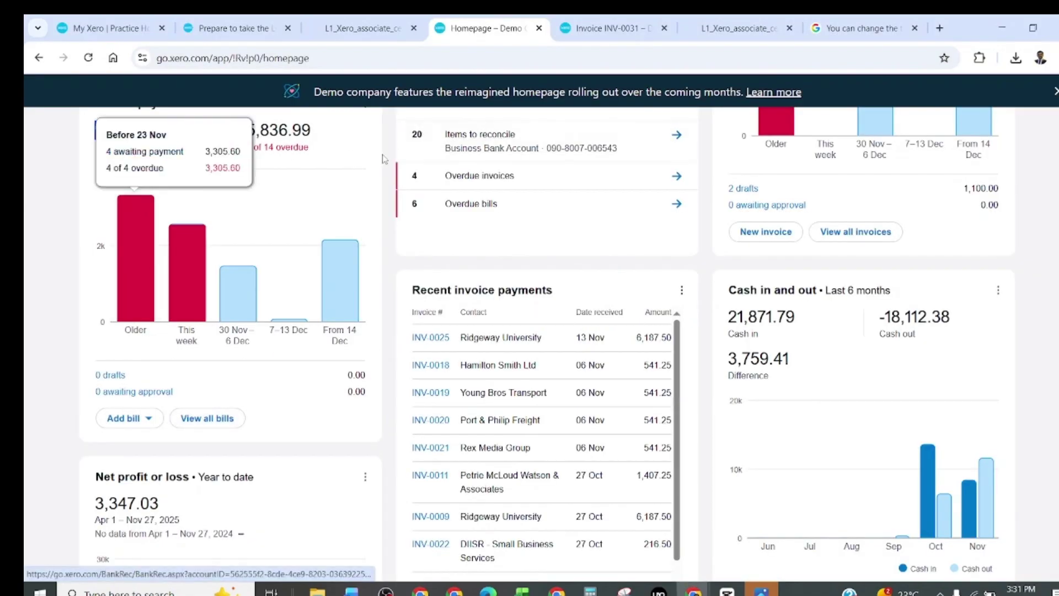
drag(312, 131, 245, 131)
key(ctrl+c)
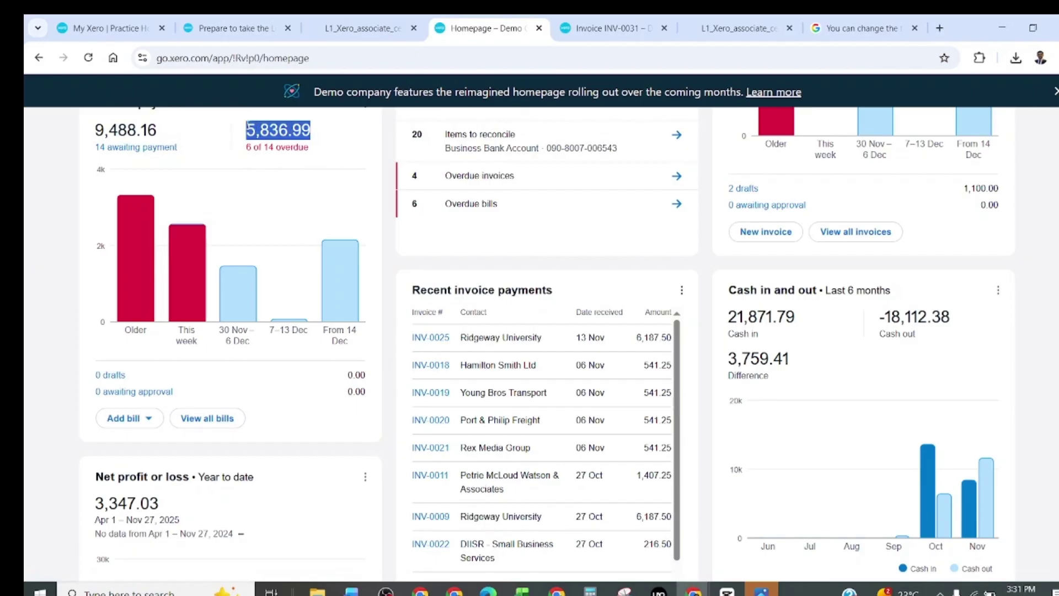
key(alt+Tab)
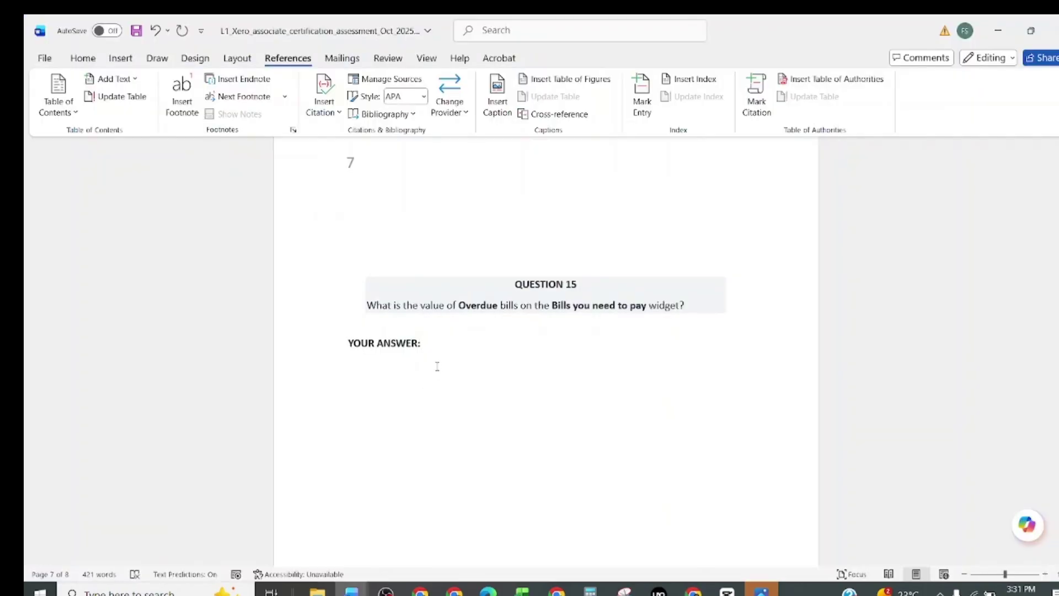
key(ctrl+v)
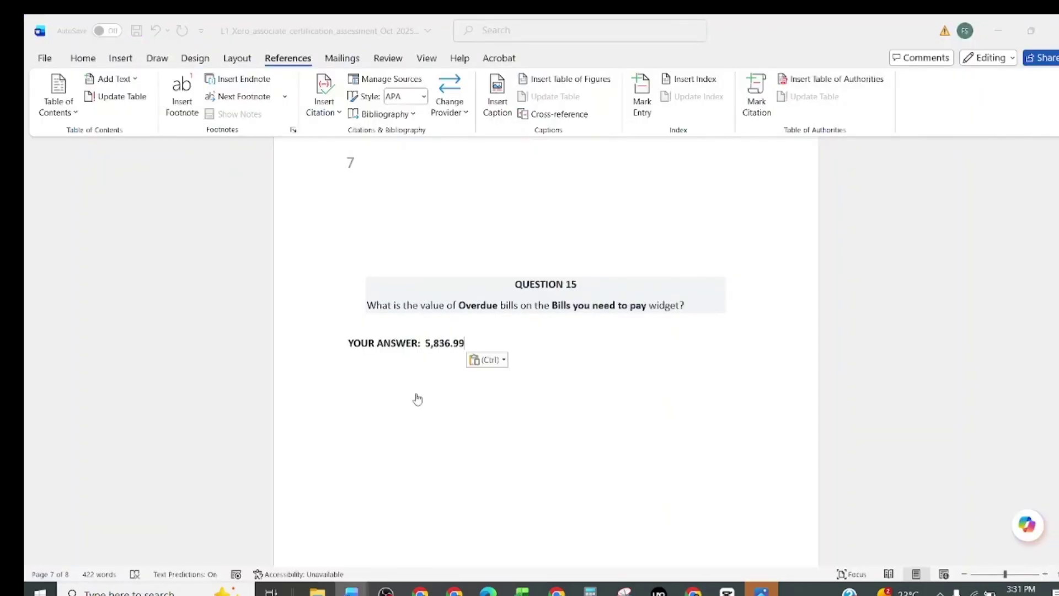
key(alt+Tab)
scroll(284, 347, down, 5)
scroll(284, 346, up, 5)
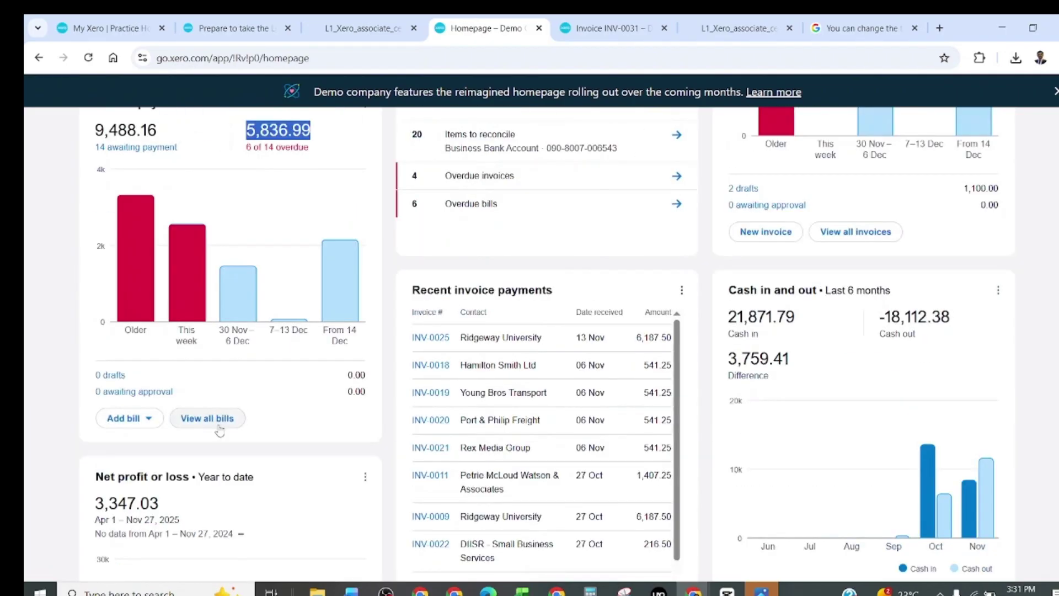
scroll(231, 390, up, 8)
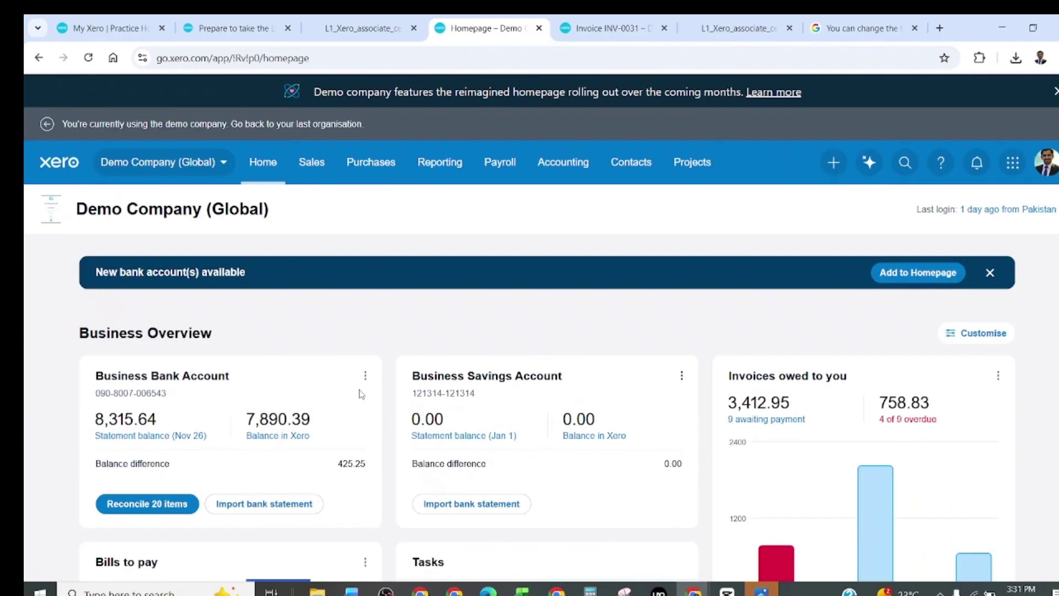
key(alt+Tab)
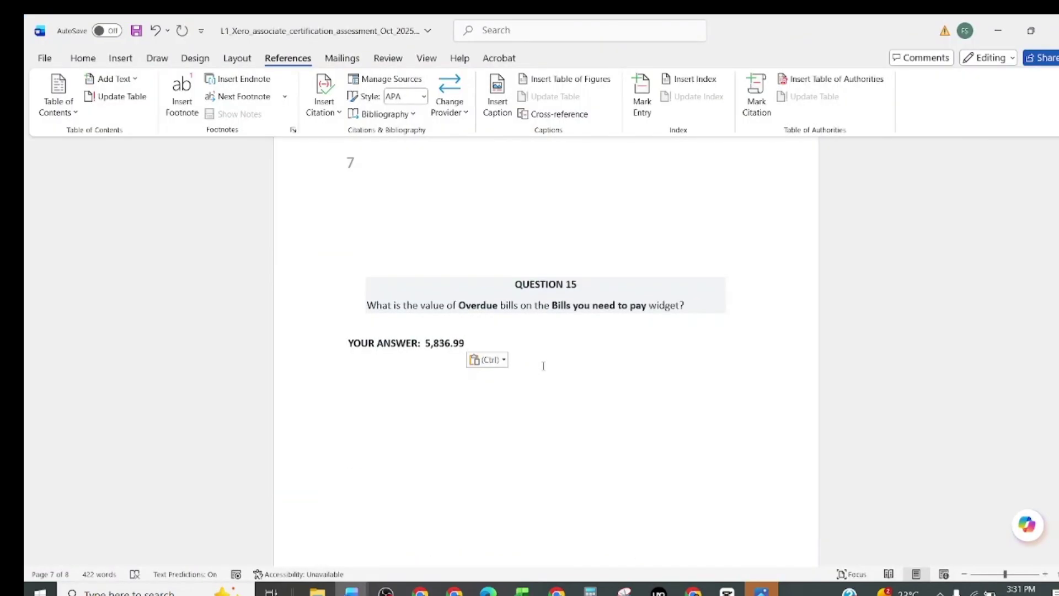